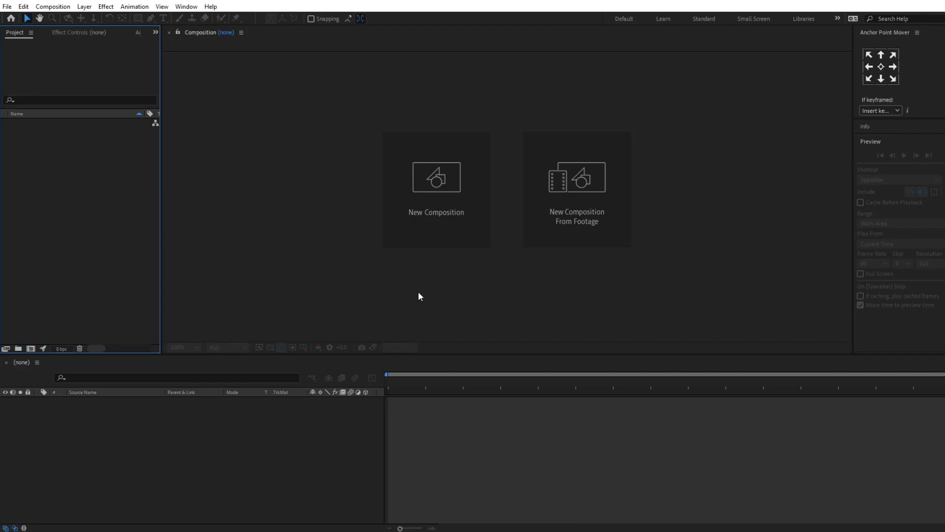
Step: Create a composition named "call UI" at 30 fps with a duration of 0:1:02:10
{"action": "left_click", "coordinate": [442, 211]}
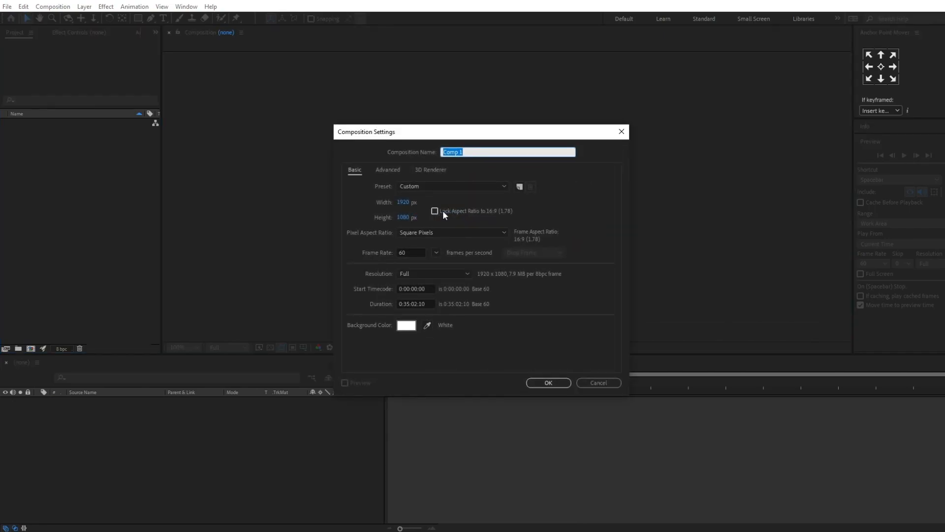
{"action": "type", "text": "call UI"}
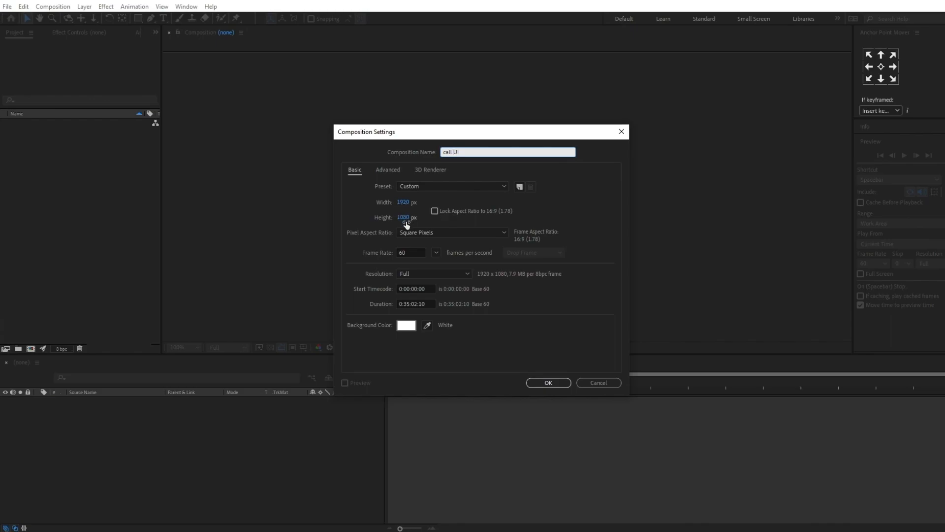
{"action": "left_click", "coordinate": [411, 253]}
{"action": "type", "text": "30"}
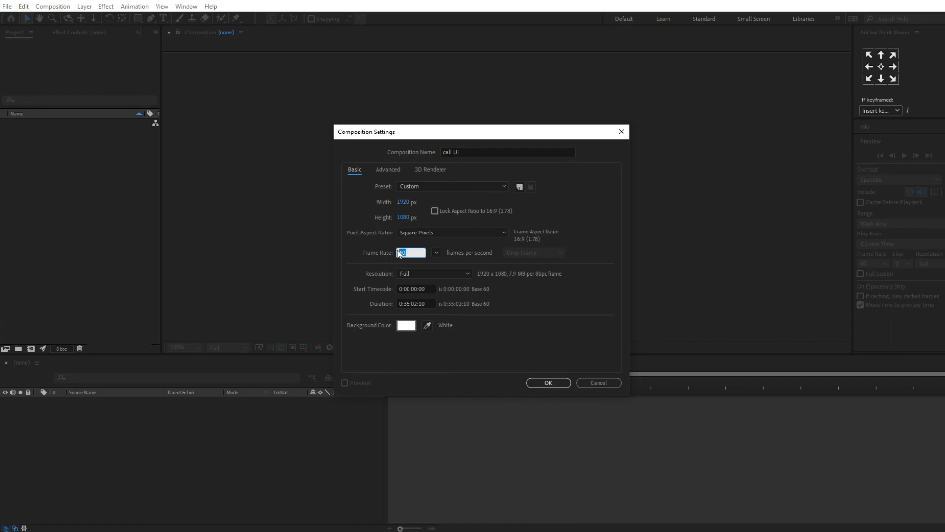
{"action": "left_click", "coordinate": [409, 302]}
{"action": "key", "text": "BackSpace"}
{"action": "key", "text": "BackSpace"}
{"action": "key", "text": "BackSpace"}
{"action": "type", "text": "1"}
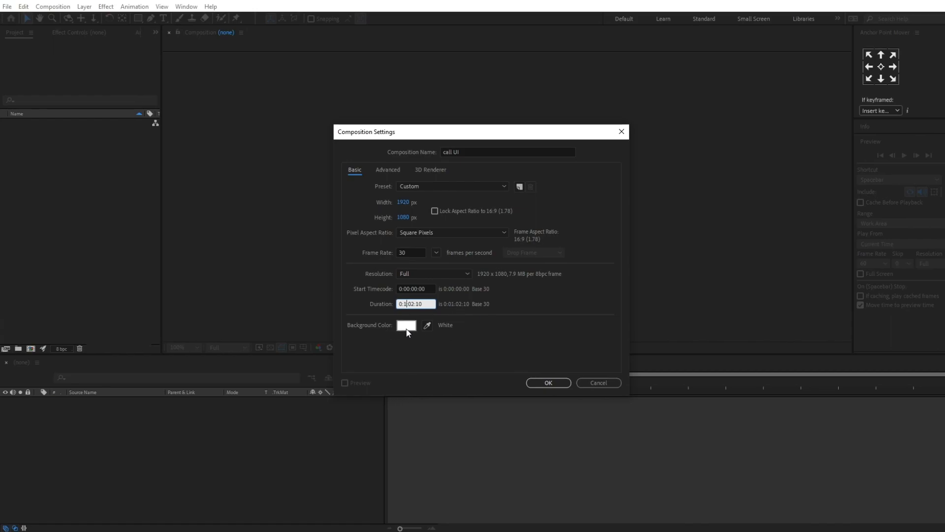
{"action": "left_click", "coordinate": [549, 383]}
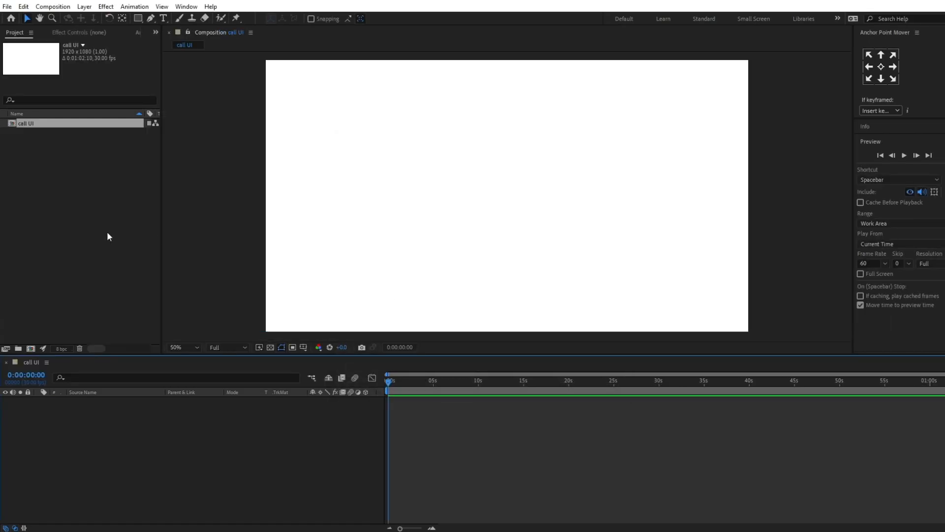
Step: Import the UI 1 and UI 2 Illustrator files as Composition - Retain Layer Sizes
{"action": "double_click", "coordinate": [64, 206]}
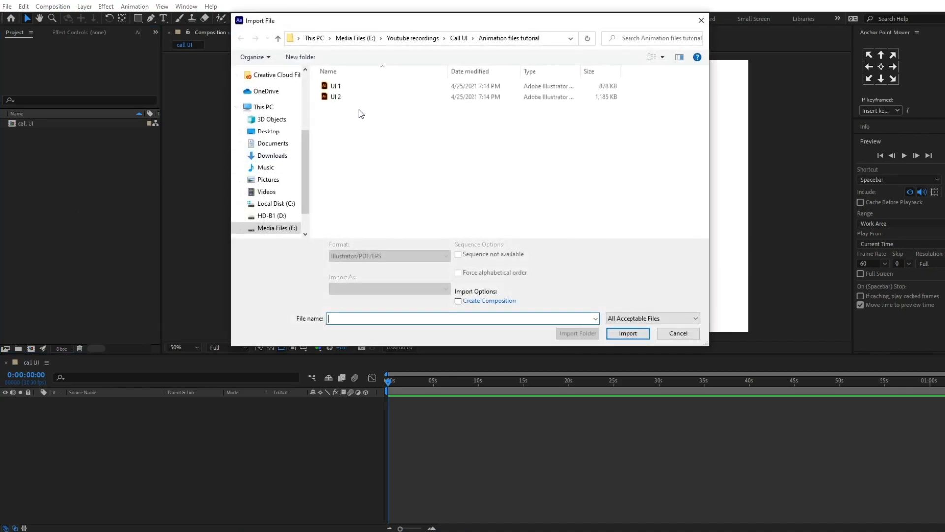
{"action": "left_click_drag", "start_coordinate": [315, 83], "coordinate": [349, 97]}
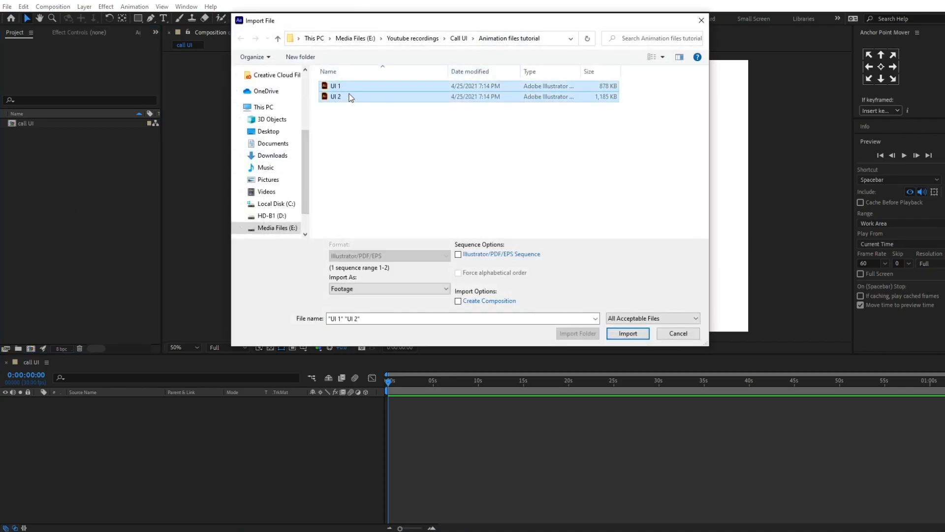
{"action": "left_click", "coordinate": [360, 289]}
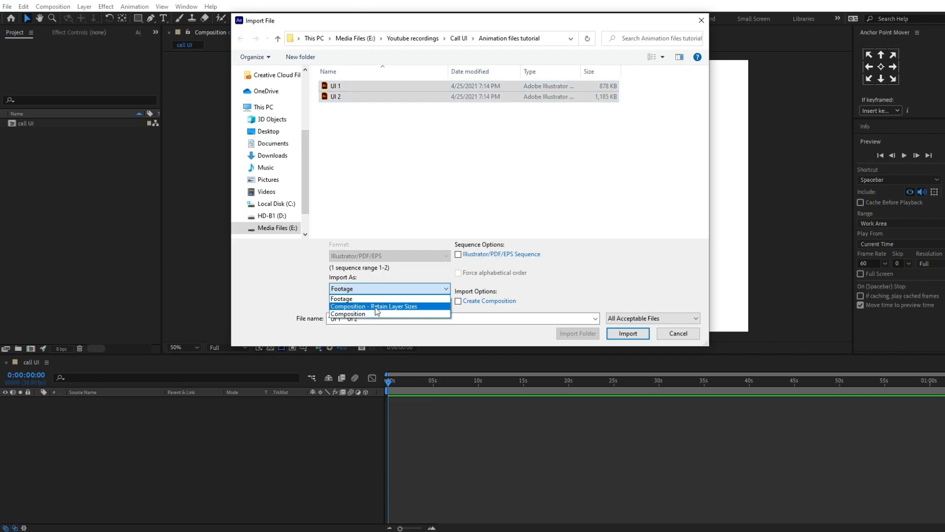
{"action": "left_click", "coordinate": [376, 307]}
{"action": "left_click", "coordinate": [628, 333]}
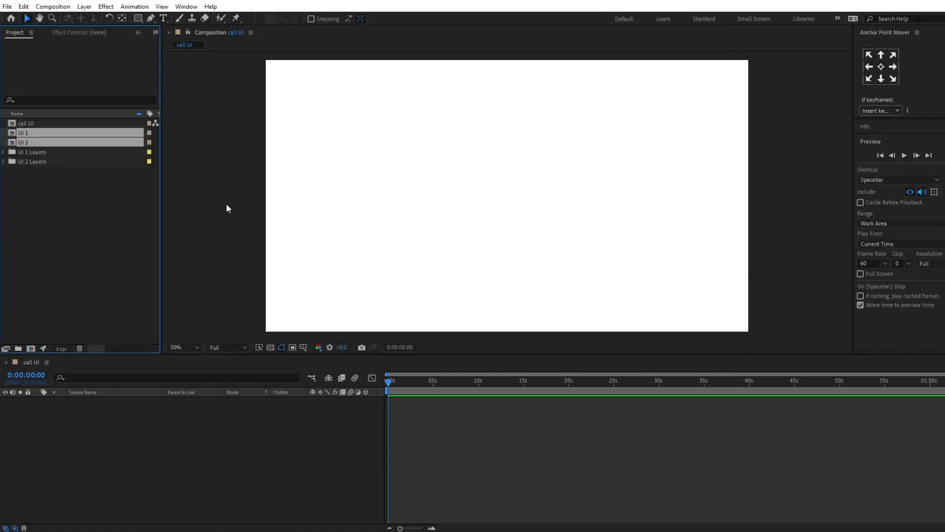
Step: Add the UI 1 composition to the call UI timeline and open it to view its layers
{"action": "left_click", "coordinate": [42, 218]}
{"action": "left_click", "coordinate": [28, 134]}
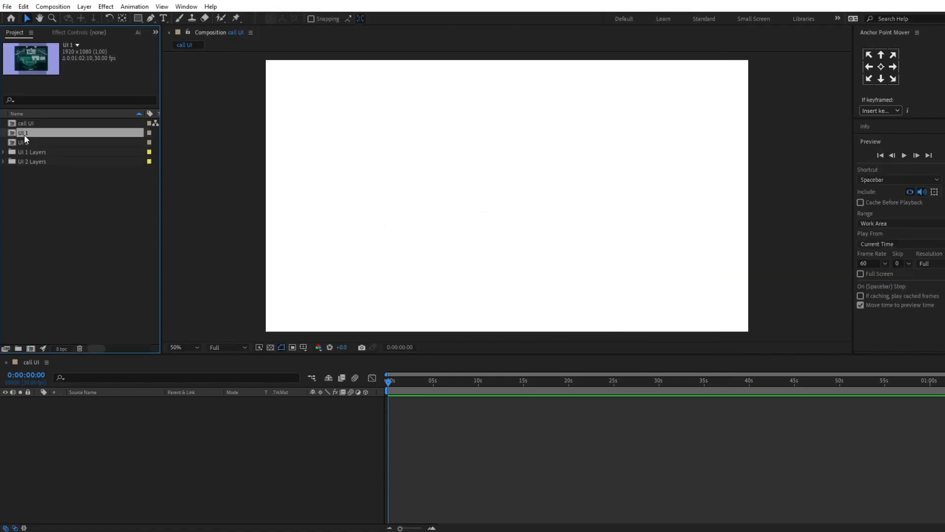
{"action": "left_click_drag", "start_coordinate": [24, 133], "coordinate": [109, 420]}
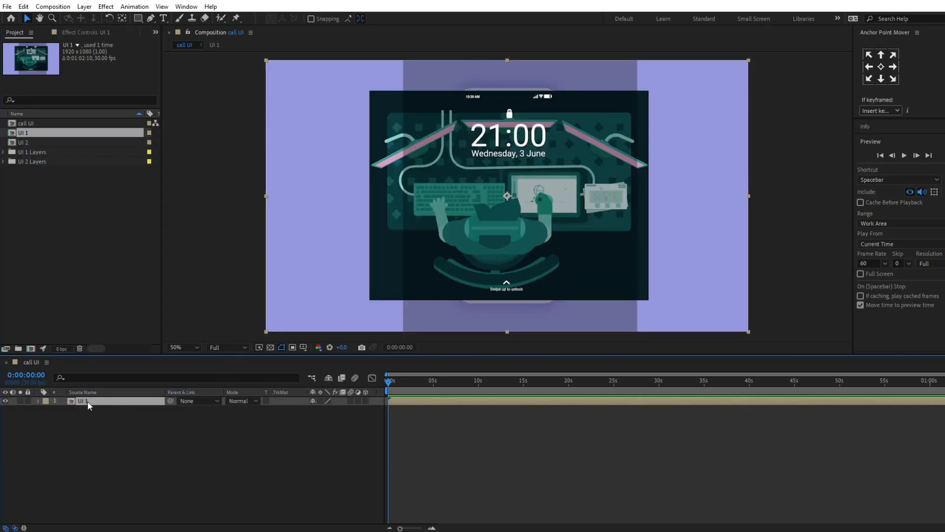
{"action": "double_click", "coordinate": [88, 401]}
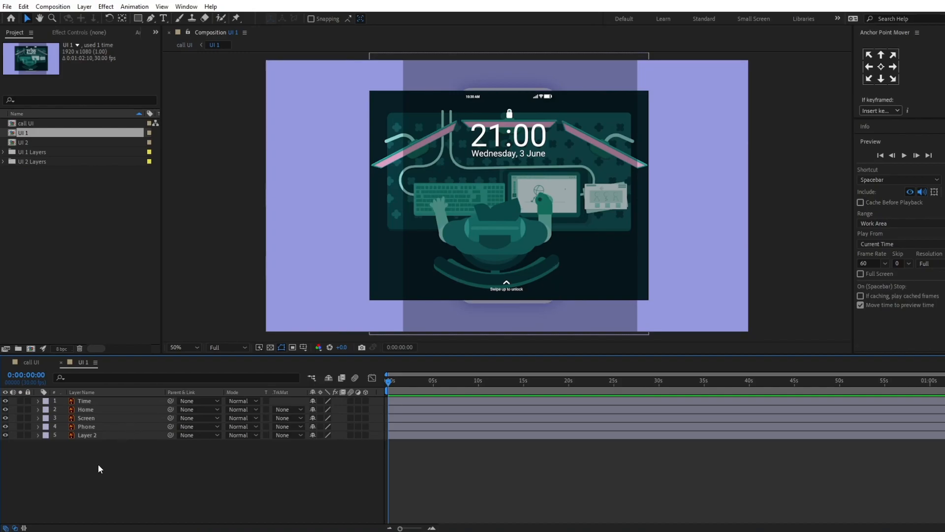
{"action": "scroll", "coordinate": [554, 174], "scroll_direction": "down", "scroll_amount": 2}
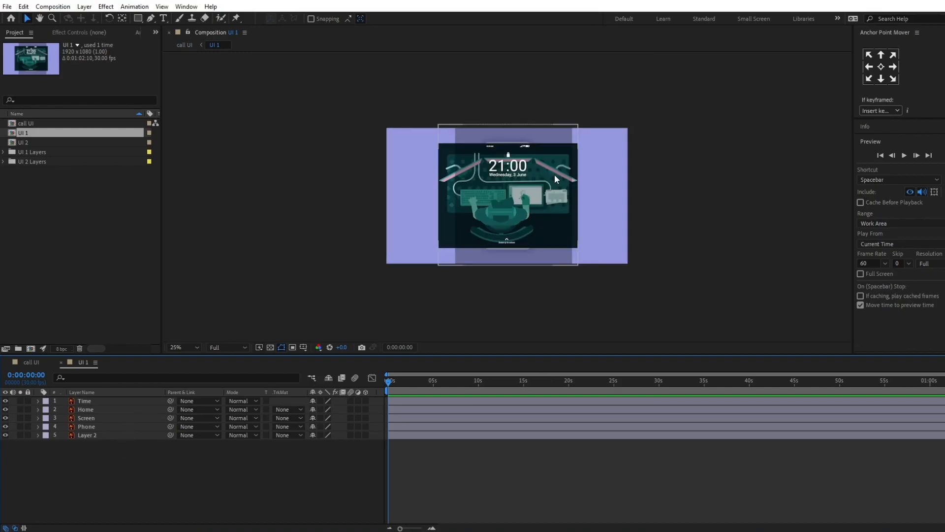
{"action": "scroll", "coordinate": [554, 174], "scroll_direction": "up", "scroll_amount": 2}
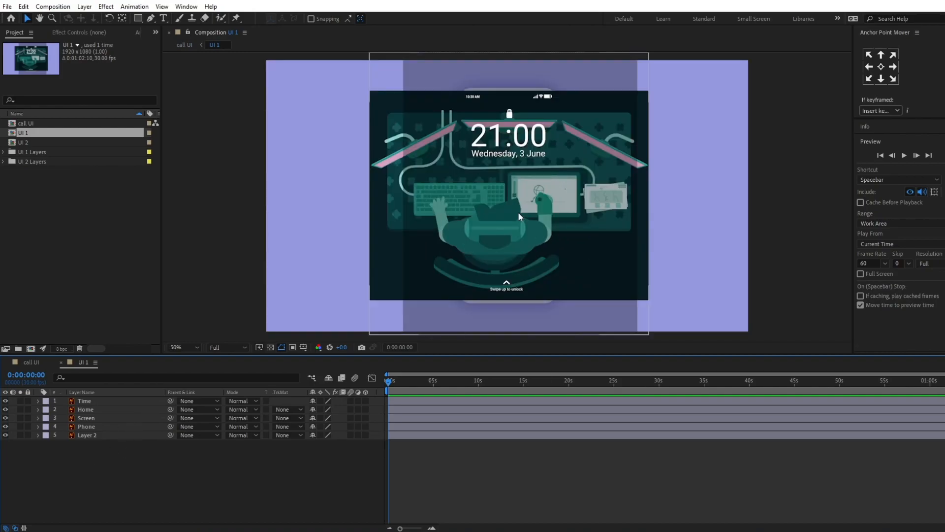
Step: Pre-compose the Time and Home layers into a composition named "screen elements"
{"action": "left_click", "coordinate": [92, 419]}
{"action": "left_click", "coordinate": [90, 411]}
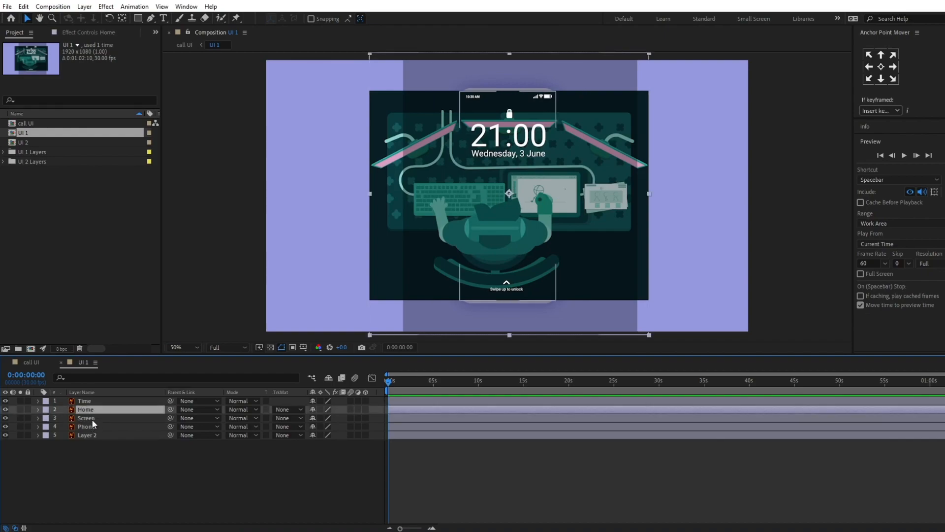
{"action": "left_click", "coordinate": [93, 400], "text": "ctrl"}
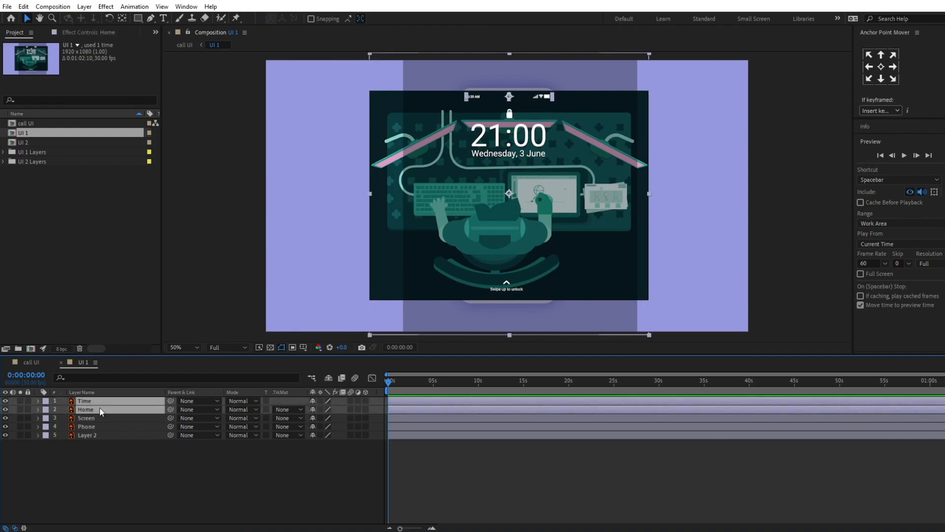
{"action": "right_click", "coordinate": [88, 407]}
{"action": "left_click", "coordinate": [114, 351]}
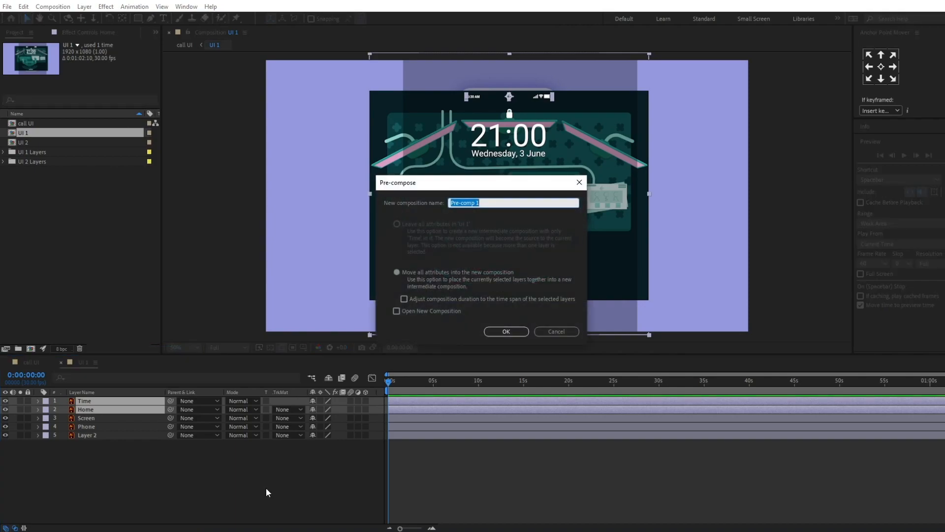
{"action": "type", "text": "screen elements"}
{"action": "key", "text": "Return"}
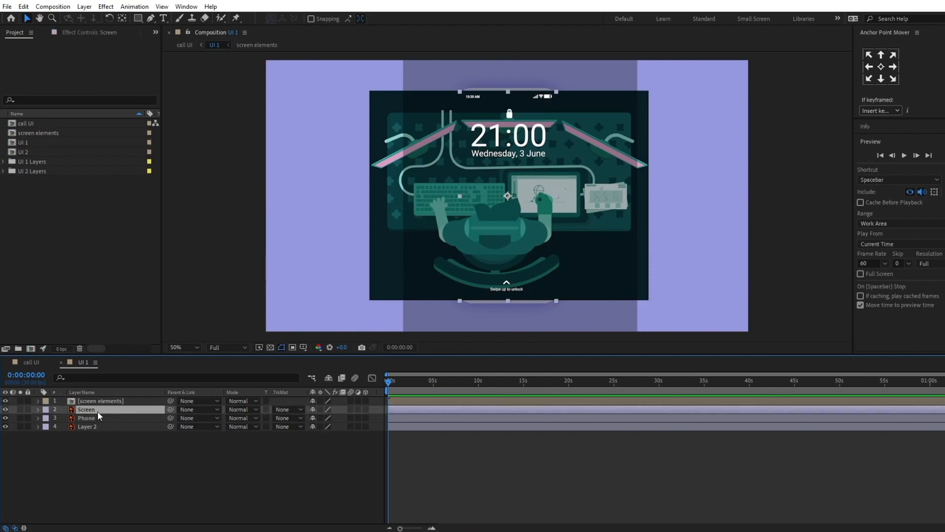
Step: Duplicate the Screen layer, place the copy above screen elements, and use it as that layer's alpha matte
{"action": "key", "text": "ctrl+d"}
{"action": "left_click_drag", "start_coordinate": [98, 412], "coordinate": [99, 399]}
{"action": "left_click", "coordinate": [296, 409]}
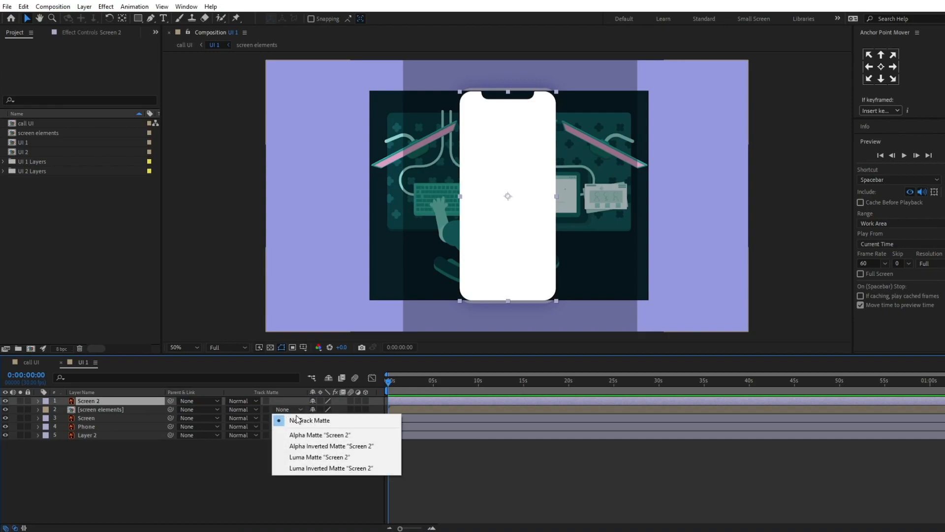
{"action": "left_click", "coordinate": [314, 435]}
{"action": "left_click", "coordinate": [140, 500]}
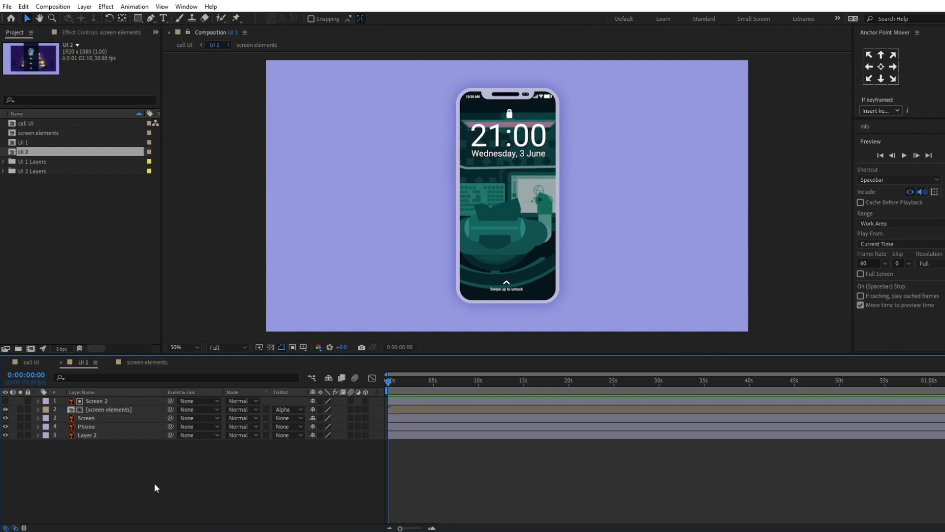
Step: In the screen elements composition, place UI 2 between the Time and Home layers and trim its start to 0:00:02:04
{"action": "double_click", "coordinate": [96, 410]}
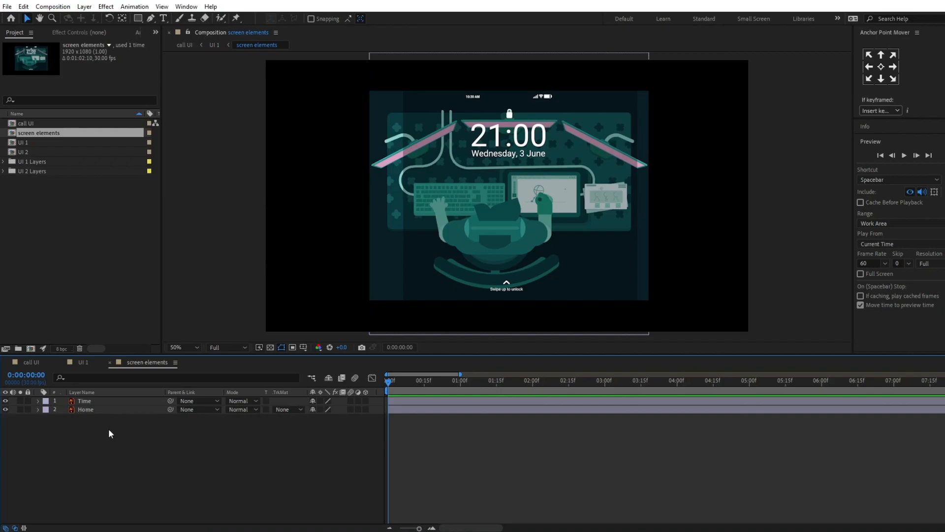
{"action": "left_click", "coordinate": [25, 154]}
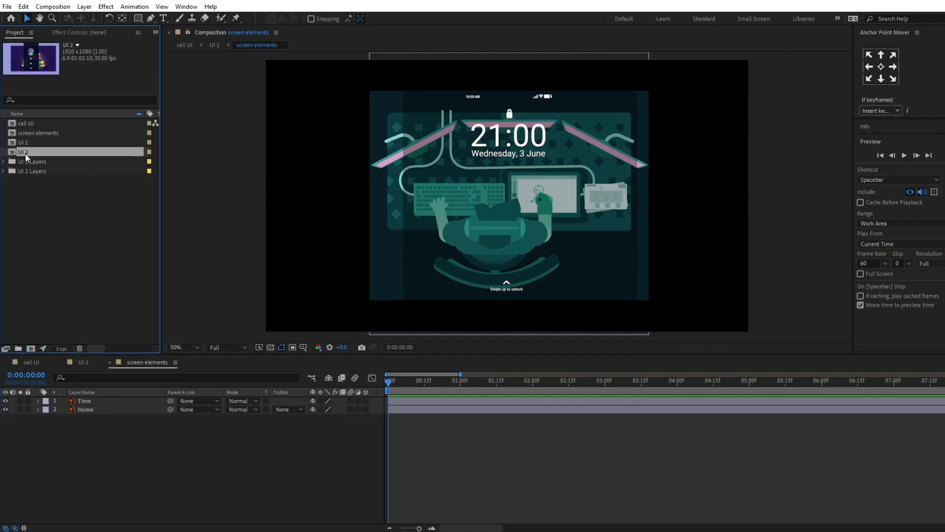
{"action": "left_click_drag", "start_coordinate": [28, 152], "coordinate": [116, 405]}
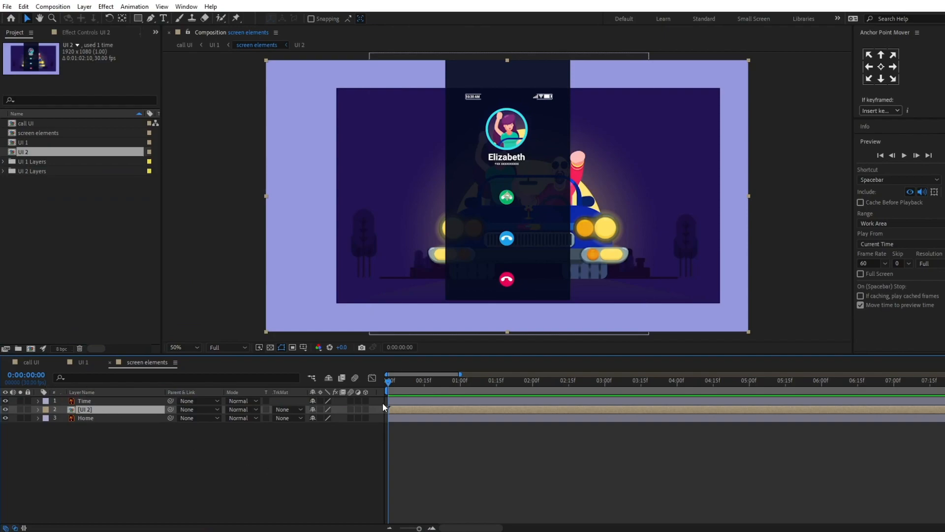
{"action": "left_click_drag", "start_coordinate": [389, 382], "coordinate": [543, 397]}
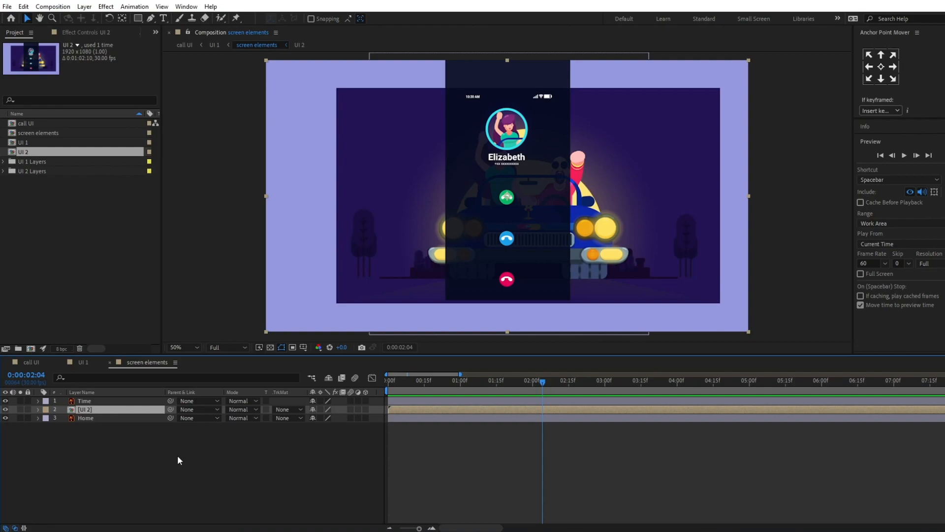
{"action": "key", "text": "alt+bracketleft"}
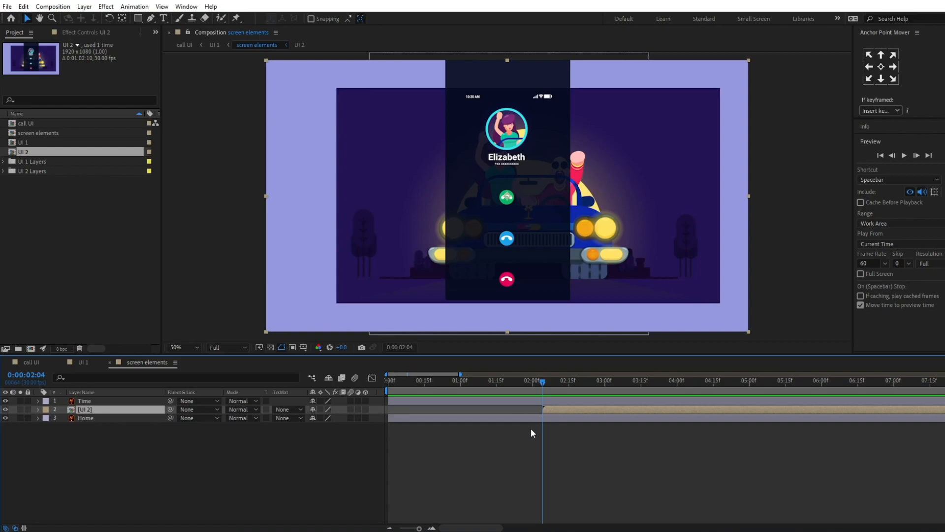
Step: Keyframe the UI 2 layer's opacity from 0% at 0:00:02:04 to 100% ten frames after that
{"action": "key", "text": "equal"}
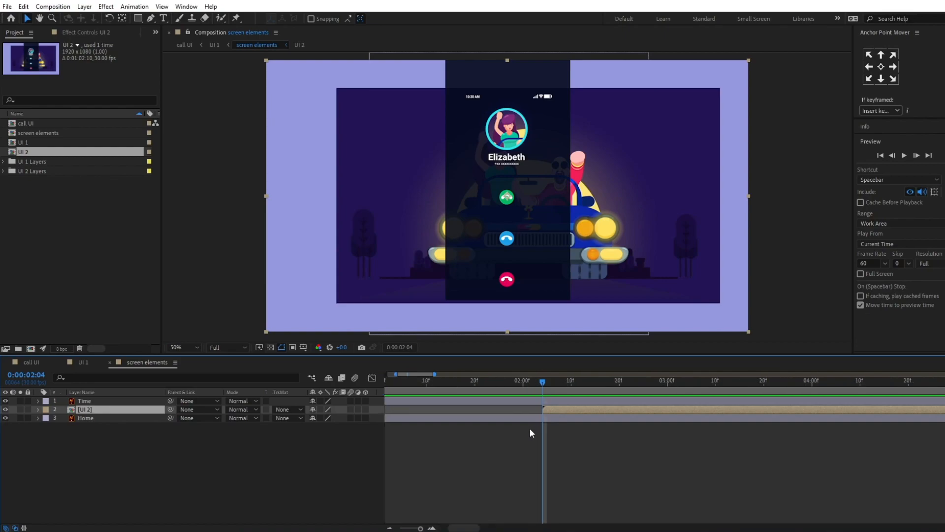
{"action": "key", "text": "alt+shift+t"}
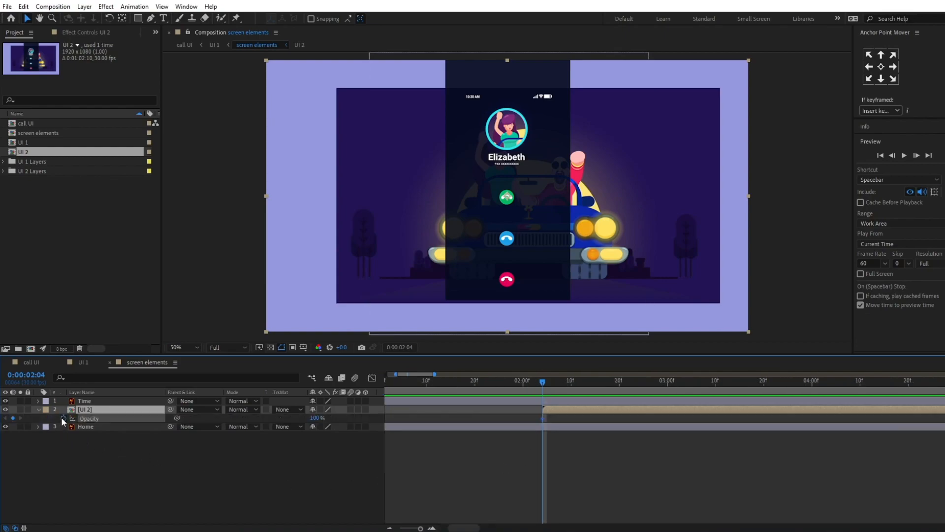
{"action": "left_click", "coordinate": [28, 375]}
{"action": "type", "text": "+10"}
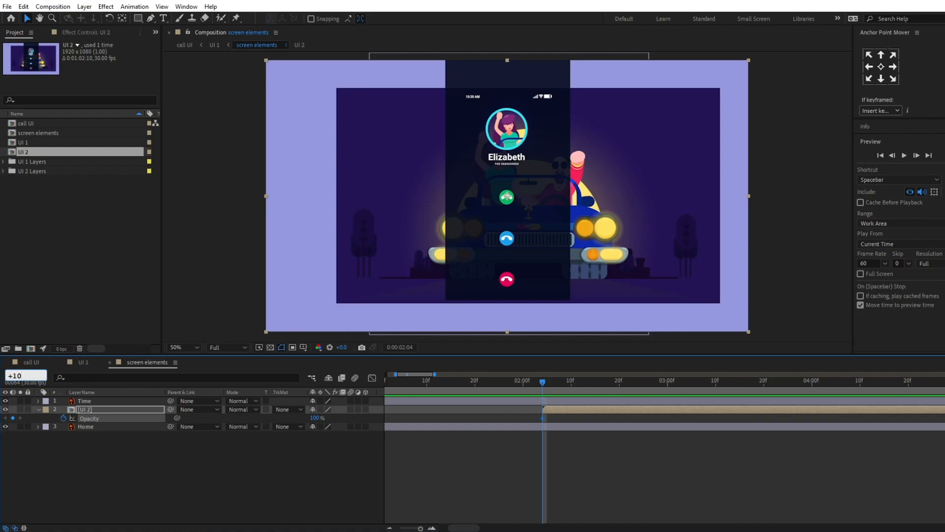
{"action": "key", "text": "Return"}
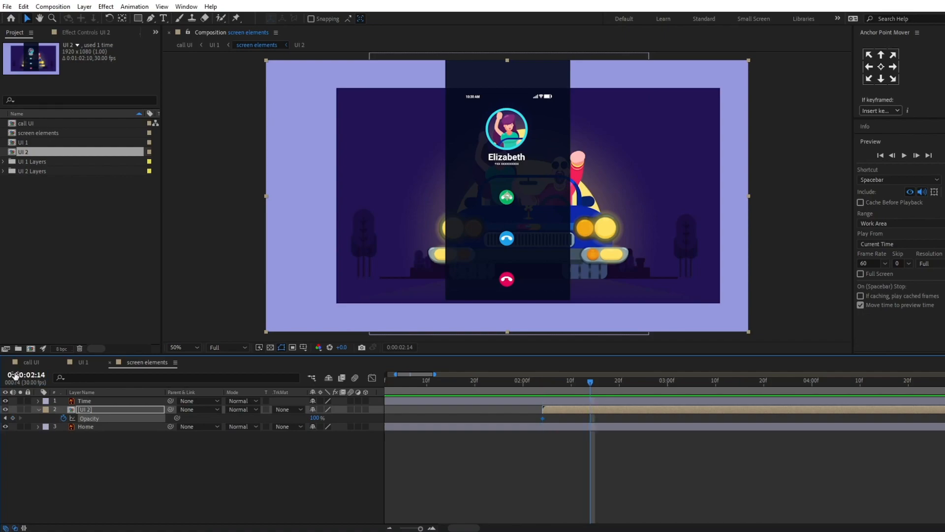
{"action": "left_click", "coordinate": [13, 417]}
{"action": "key", "text": "j"}
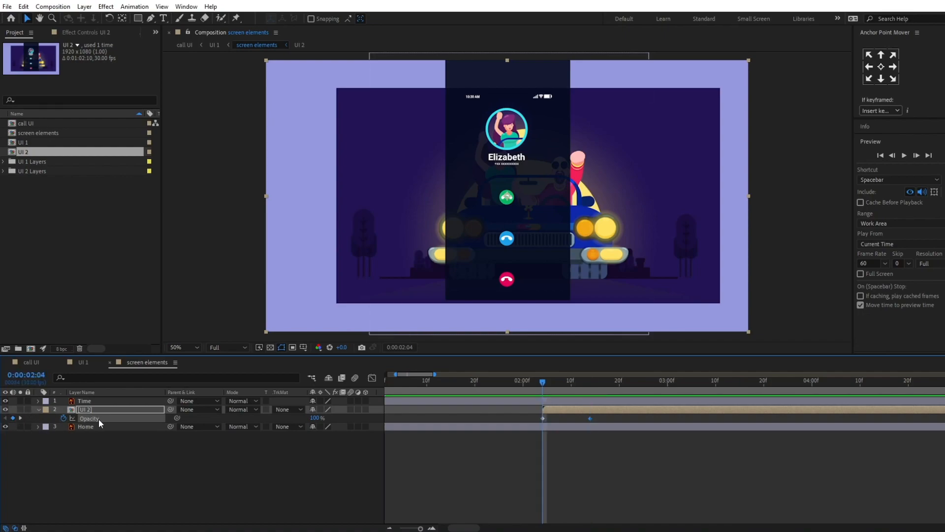
{"action": "left_click", "coordinate": [315, 418]}
{"action": "type", "text": "0"}
{"action": "key", "text": "Return"}
Step: Apply Easy Ease to both opacity keyframes of the UI 2 layer and deselect them
{"action": "left_click_drag", "start_coordinate": [603, 415], "coordinate": [528, 424]}
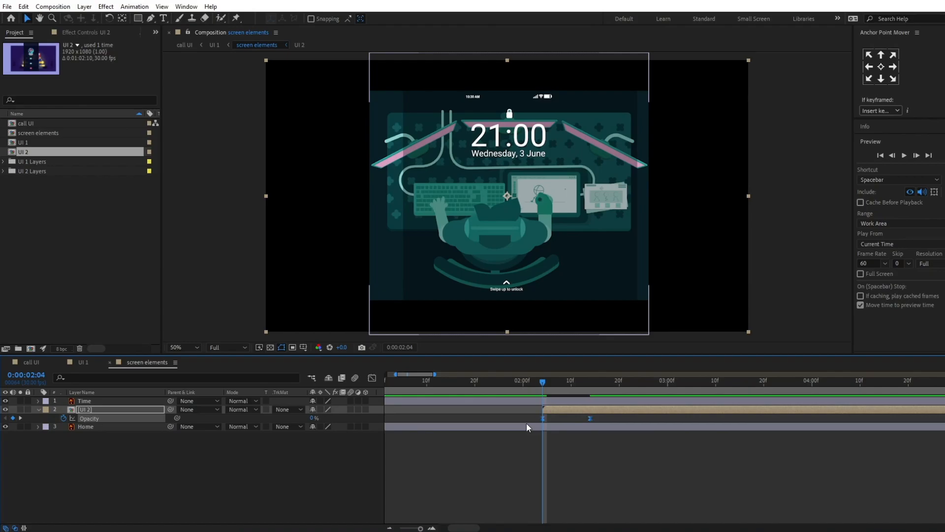
{"action": "key", "text": "minus"}
{"action": "key", "text": "minus"}
{"action": "left_click", "coordinate": [584, 462]}
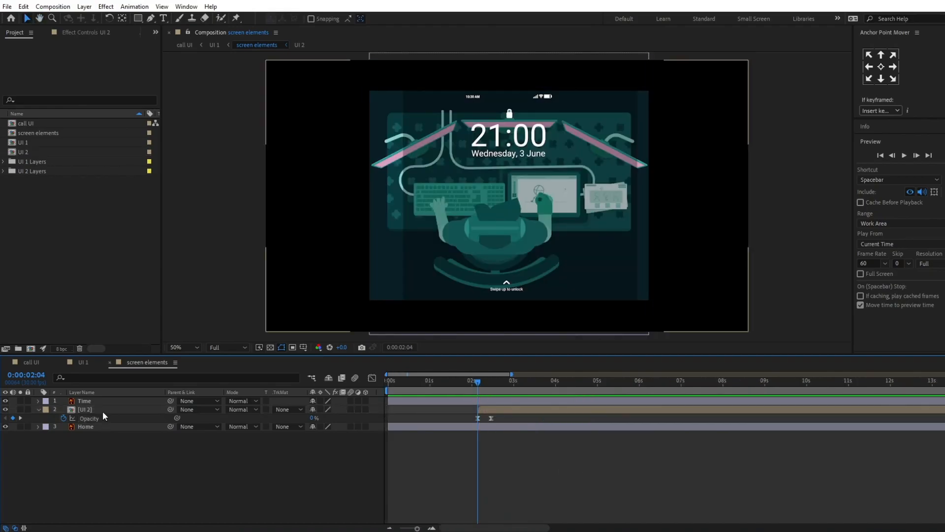
Step: Open the UI 2 composition and create shapes from the Blue vector layer behind the middle call button
{"action": "double_click", "coordinate": [102, 411]}
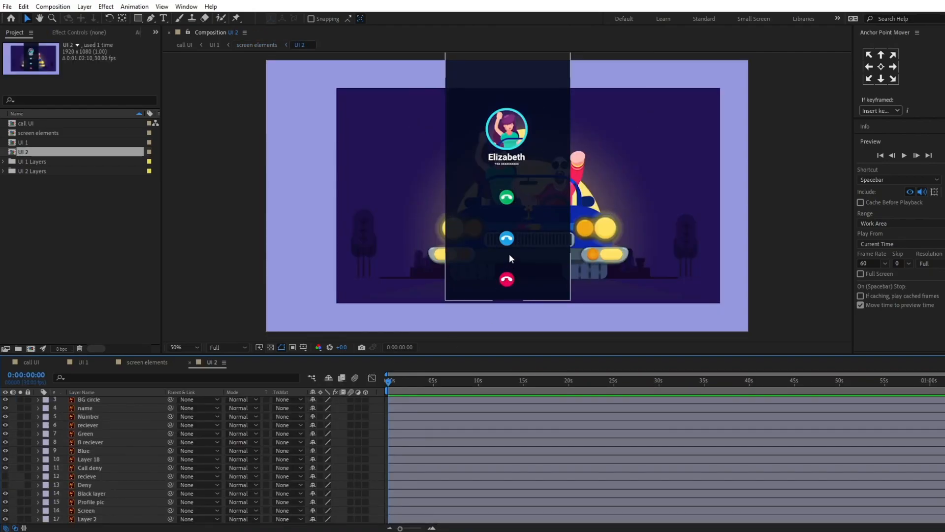
{"action": "scroll", "coordinate": [506, 236], "scroll_direction": "up", "scroll_amount": 4}
{"action": "left_click_drag", "start_coordinate": [530, 264], "coordinate": [489, 121]}
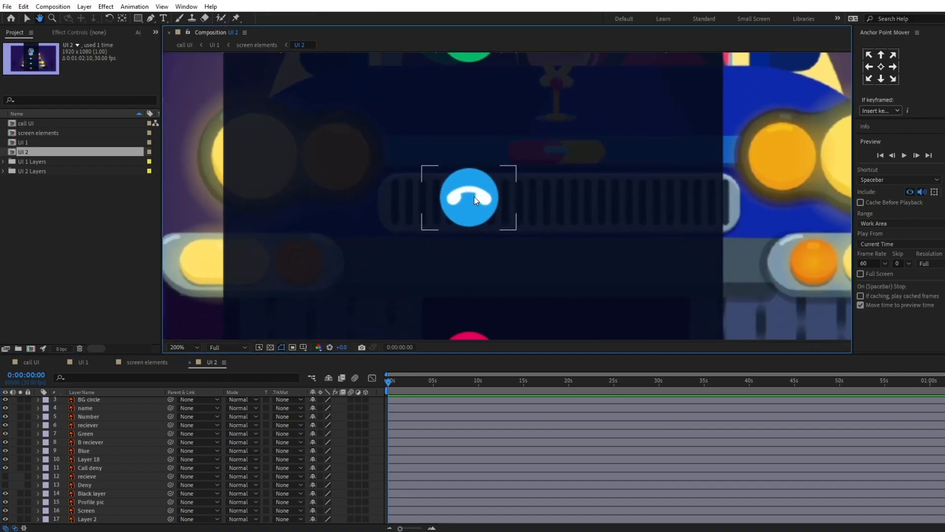
{"action": "key", "text": "comma"}
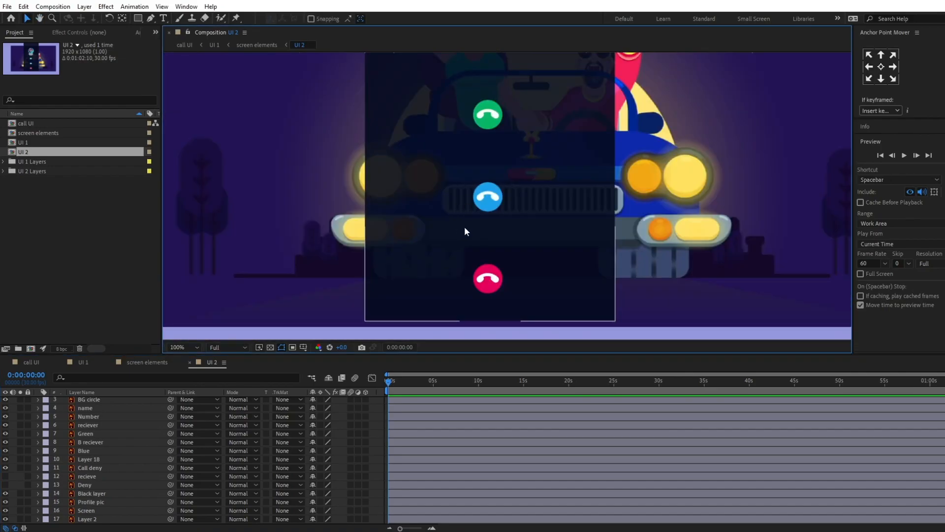
{"action": "left_click", "coordinate": [487, 198]}
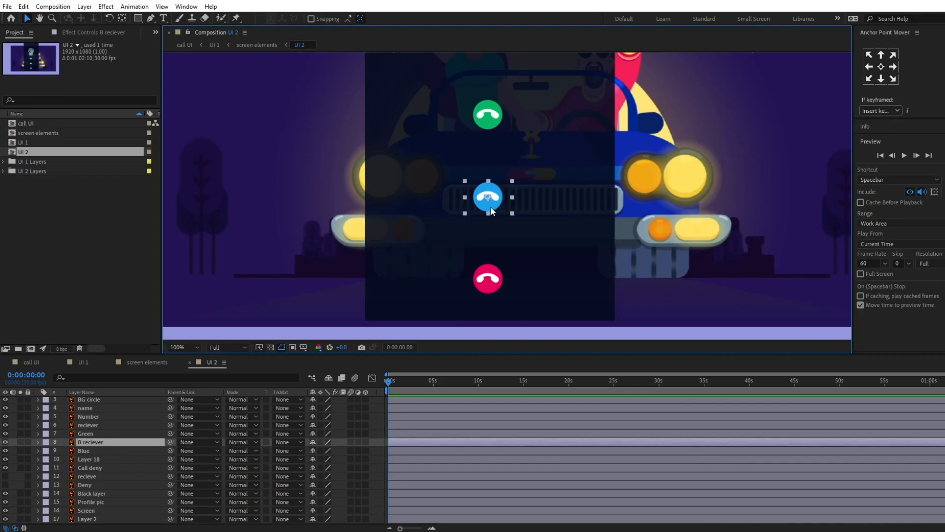
{"action": "left_click", "coordinate": [88, 451]}
{"action": "right_click", "coordinate": [89, 452]}
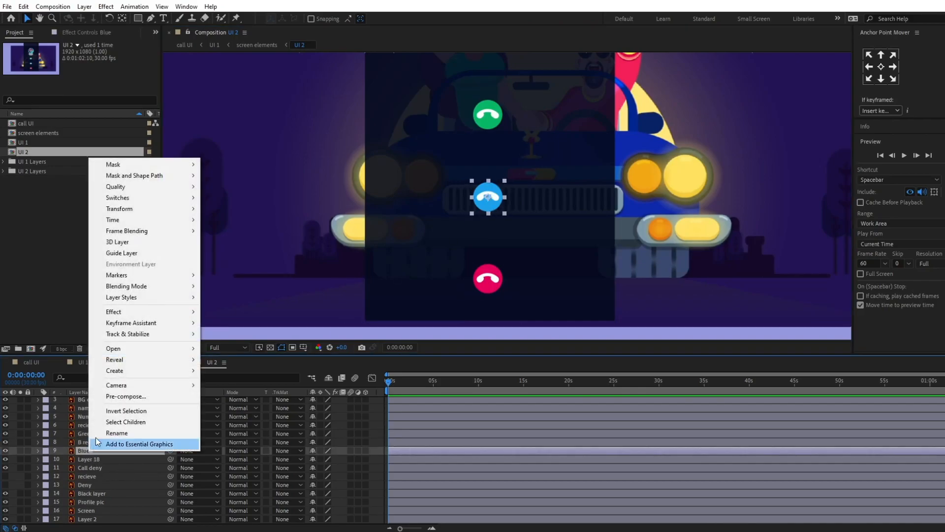
{"action": "mouse_move", "coordinate": [126, 371]}
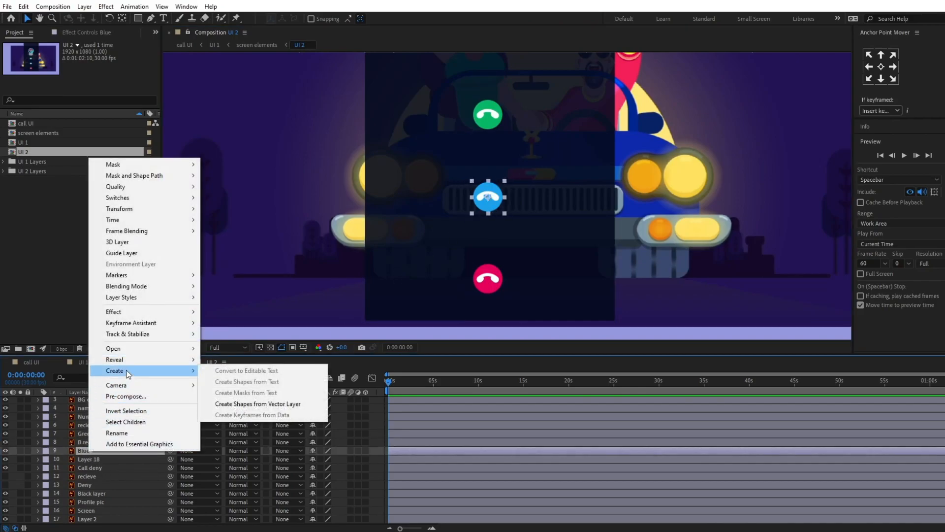
{"action": "left_click", "coordinate": [234, 404]}
Step: Delete the original Illustrator layer Blue beneath the new outlines layer
{"action": "left_click", "coordinate": [91, 459]}
{"action": "key", "text": "Return"}
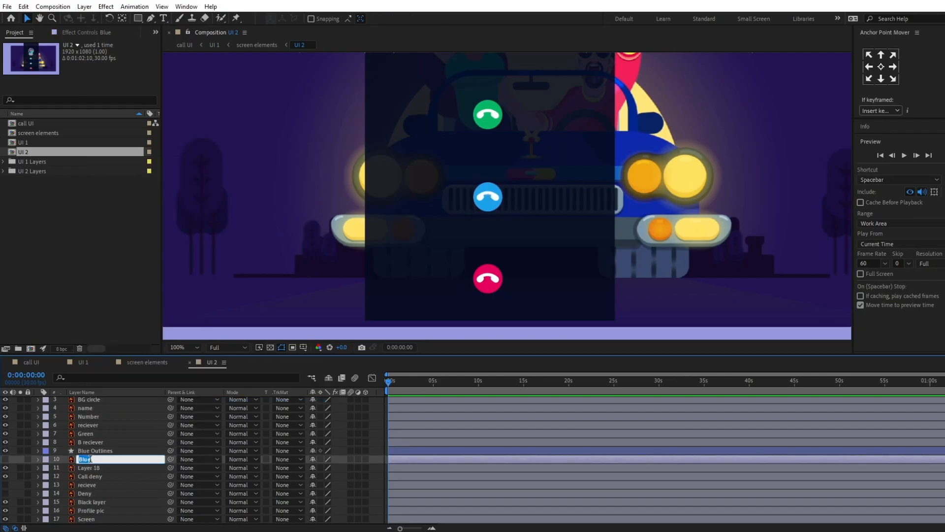
{"action": "key", "text": "Escape"}
{"action": "key", "text": "Delete"}
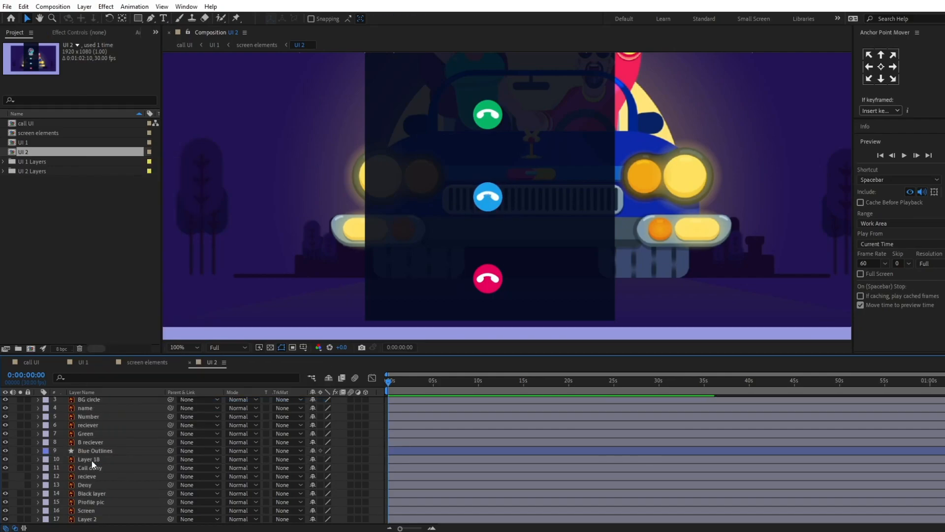
Step: Rename the Blue Outlines shape layer as Blue
{"action": "left_click", "coordinate": [100, 451]}
{"action": "key", "text": "Return"}
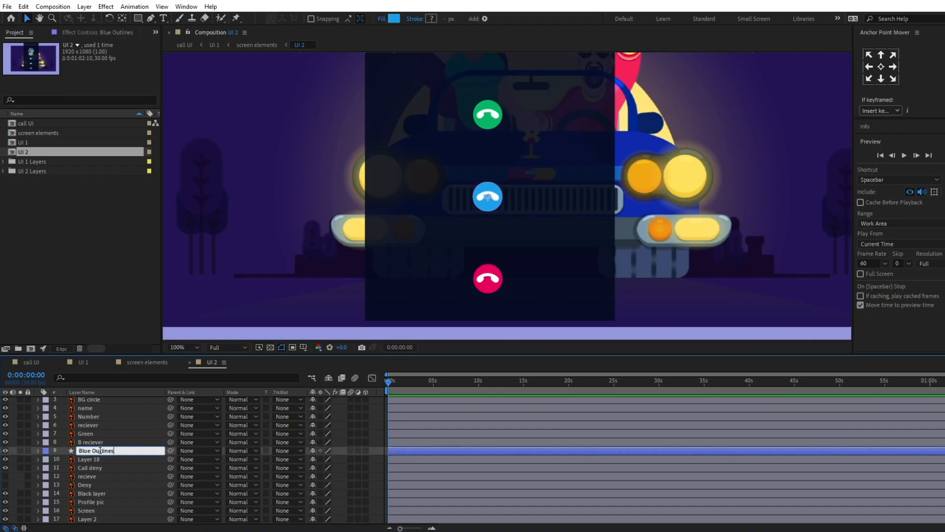
{"action": "key", "text": "BackSpace"}
{"action": "key", "text": "BackSpace"}
{"action": "key", "text": "BackSpace"}
{"action": "key", "text": "BackSpace"}
{"action": "key", "text": "BackSpace"}
{"action": "key", "text": "BackSpace"}
{"action": "key", "text": "BackSpace"}
{"action": "key", "text": "BackSpace"}
{"action": "key", "text": "BackSpace"}
{"action": "key", "text": "Return"}
Step: Duplicate the Blue shape layer and place the copy directly below the original
{"action": "key", "text": "semicolon"}
{"action": "key", "text": "equal"}
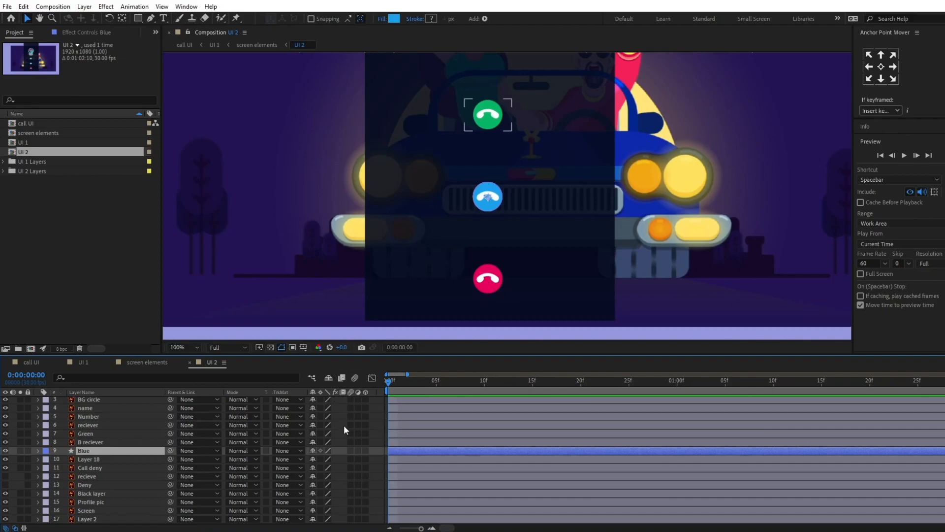
{"action": "key", "text": "s"}
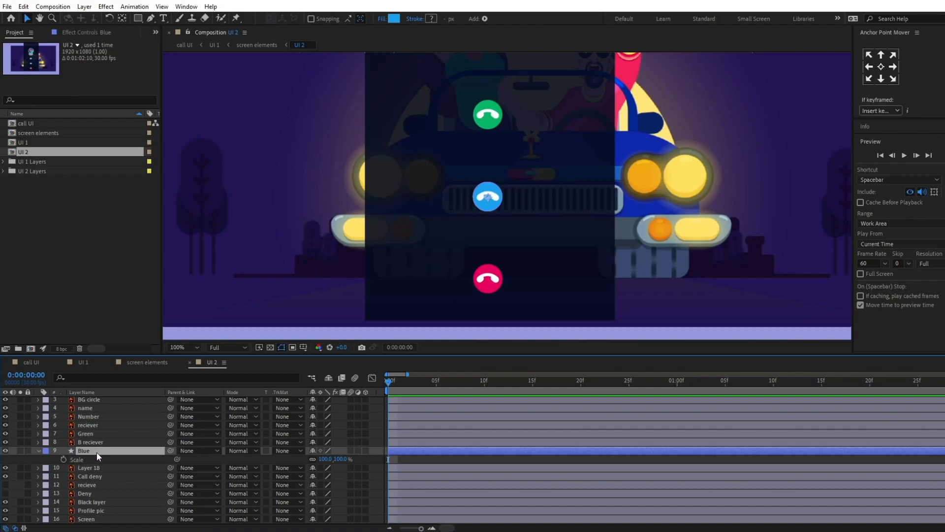
{"action": "key", "text": "ctrl+d"}
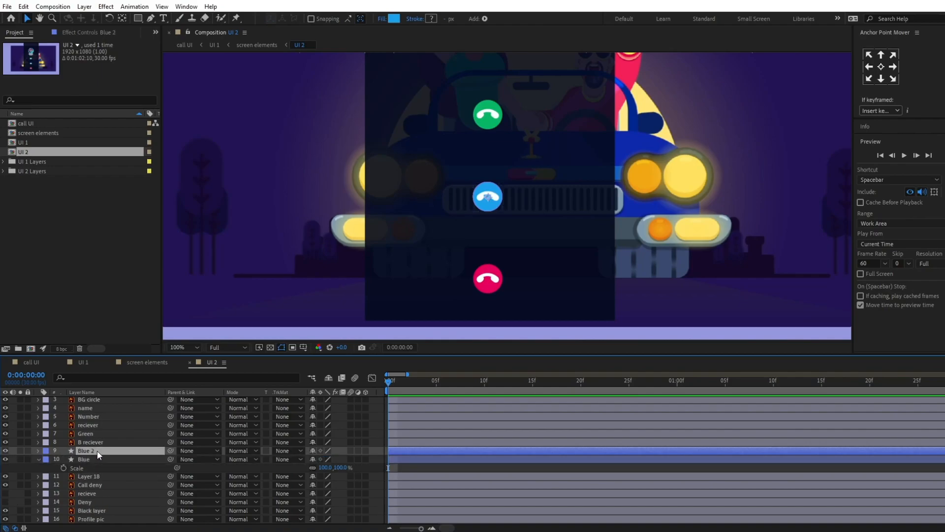
{"action": "left_click", "coordinate": [105, 469]}
{"action": "scroll", "coordinate": [105, 469], "scroll_direction": "down", "scroll_amount": 1}
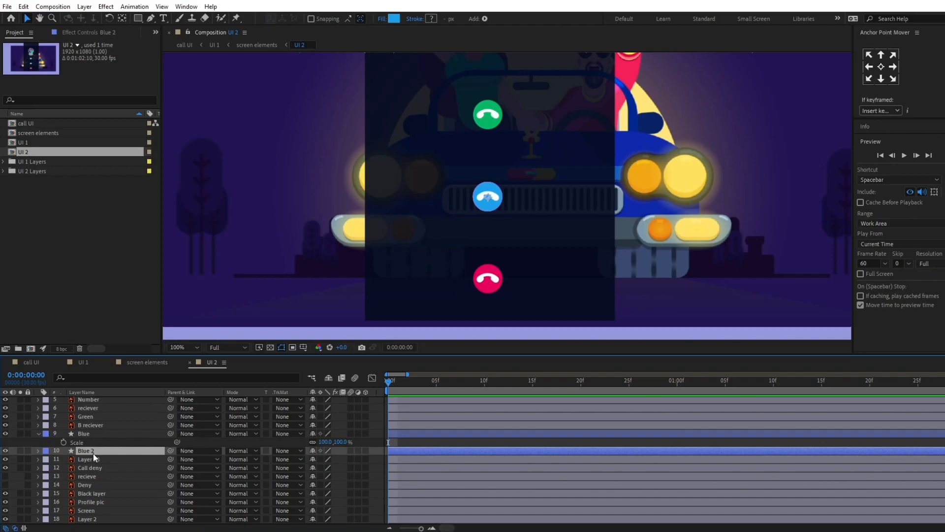
Step: Start scale and opacity keyframes on the Blue 2 layer at 0:00:00:00 and show both properties together
{"action": "key", "text": "s"}
{"action": "left_click", "coordinate": [62, 459]}
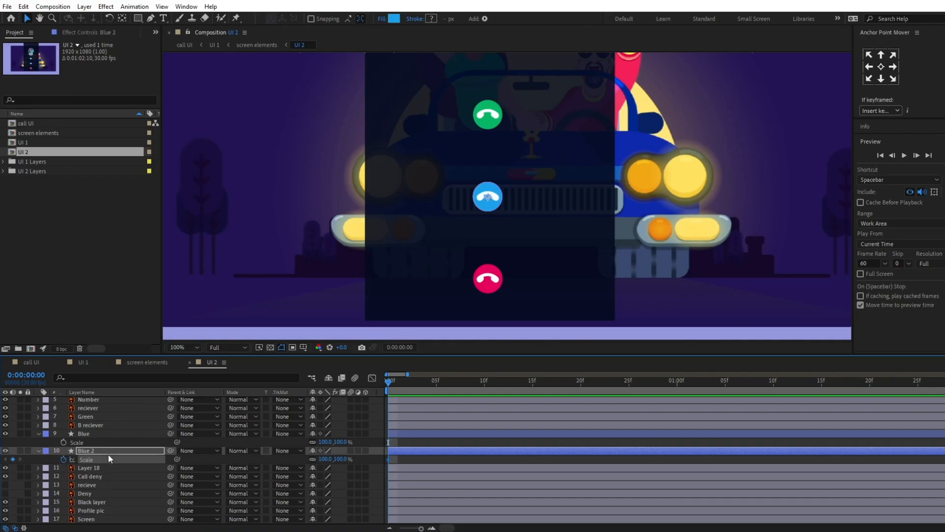
{"action": "key", "text": "t"}
{"action": "left_click", "coordinate": [63, 460]}
{"action": "key", "text": "u"}
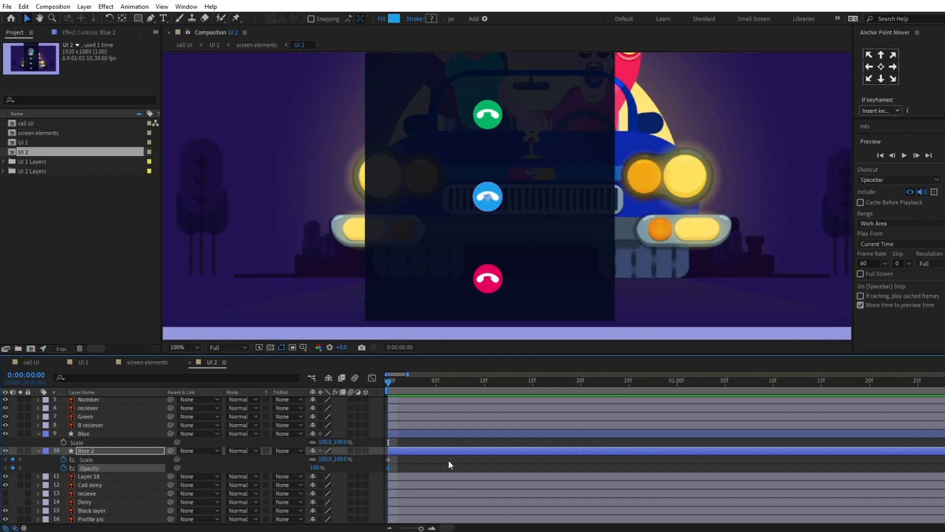
Step: Fifteen frames in, keyframe the Blue 2 layer's scale at 500% and its opacity at 0%
{"action": "left_click", "coordinate": [35, 377]}
{"action": "type", "text": "+15"}
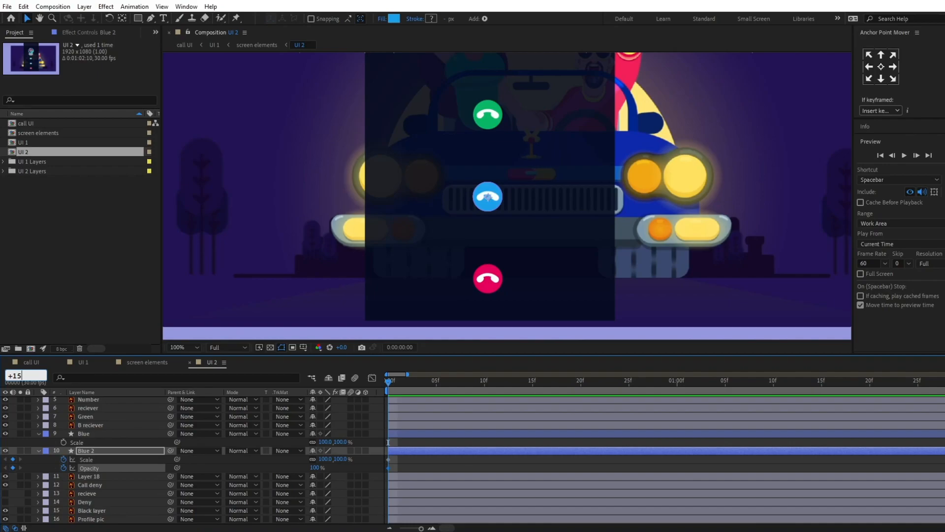
{"action": "key", "text": "Return"}
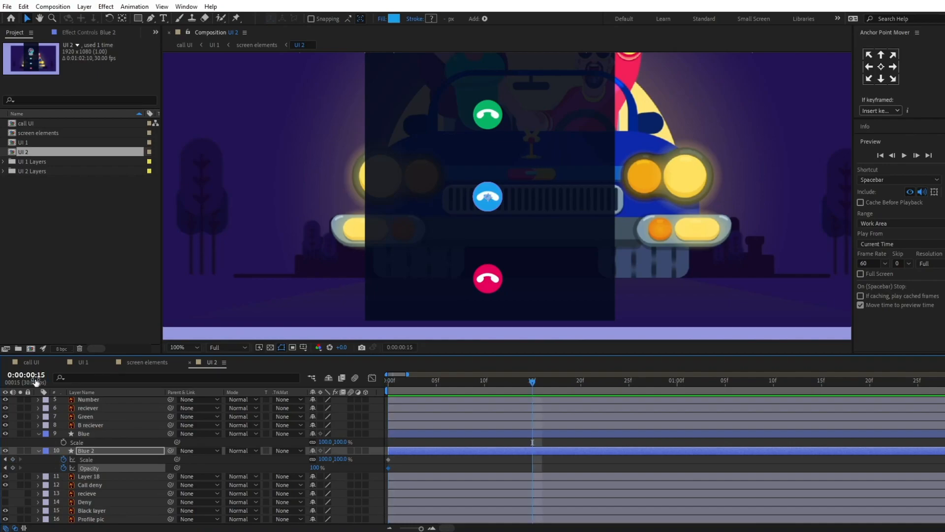
{"action": "left_click", "coordinate": [315, 468]}
{"action": "left_click_drag", "start_coordinate": [330, 459], "coordinate": [526, 462]}
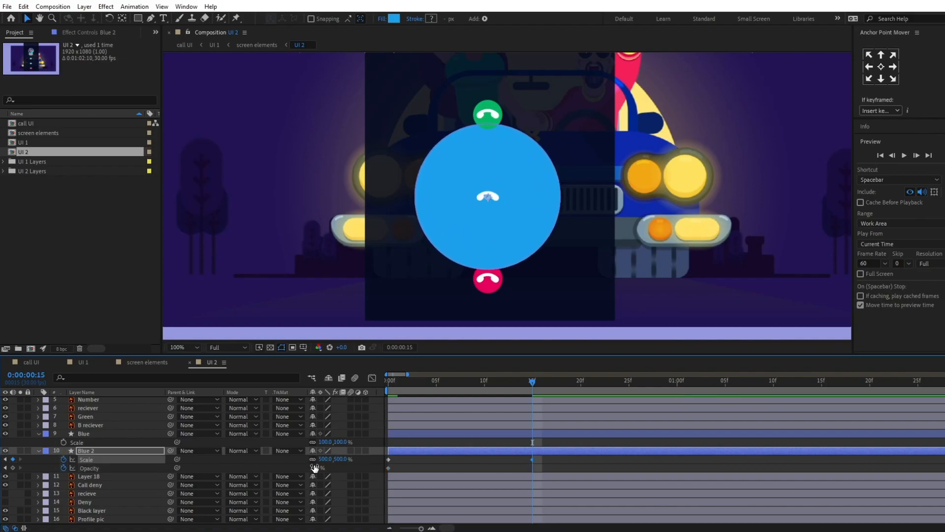
{"action": "left_click_drag", "start_coordinate": [315, 467], "coordinate": [290, 476]}
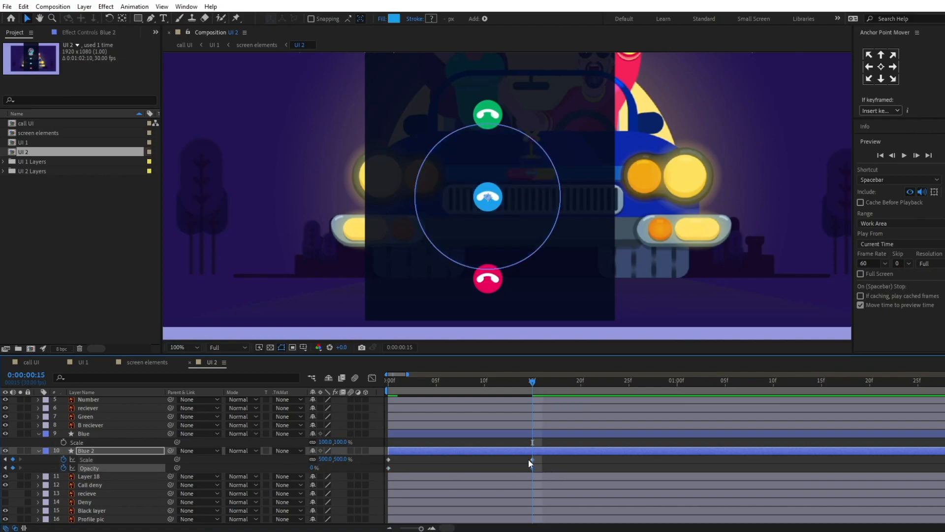
Step: Set the Blue 2 layer's starting opacity keyframe at 0:00:00:00 to 40%
{"action": "left_click_drag", "start_coordinate": [398, 383], "coordinate": [372, 382]}
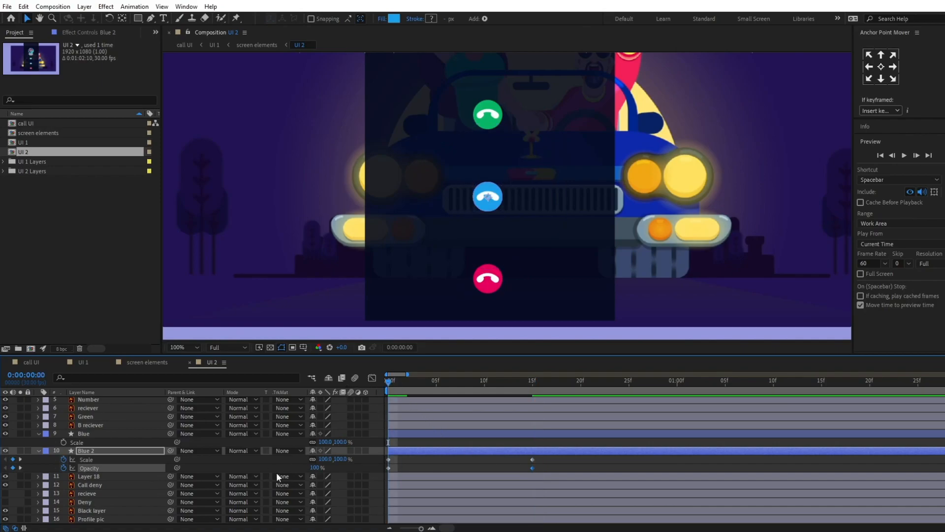
{"action": "left_click", "coordinate": [318, 467]}
{"action": "type", "text": "40"}
{"action": "key", "text": "Return"}
Step: Apply Easy Ease to all scale and opacity keyframes of the Blue 2 layer
{"action": "left_click_drag", "start_coordinate": [554, 454], "coordinate": [530, 471]}
{"action": "left_click_drag", "start_coordinate": [363, 484], "coordinate": [362, 485]}
{"action": "key", "text": "F9"}
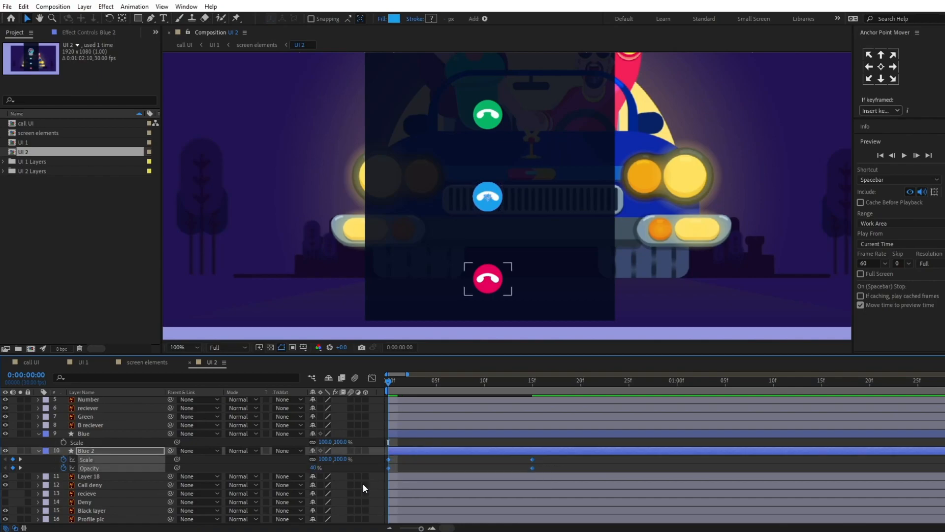
Step: End the work area at 0:00:00:15 and preview the blue circle's pulse animation
{"action": "left_click", "coordinate": [529, 383]}
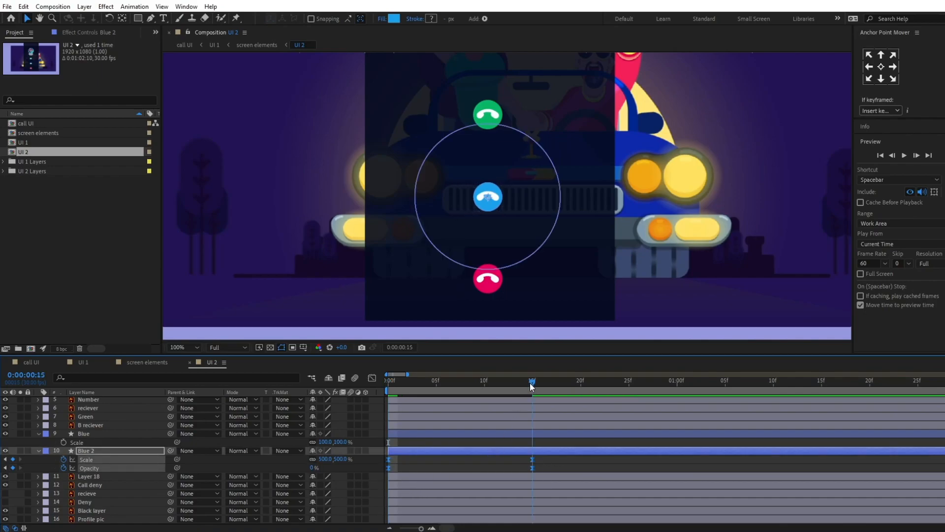
{"action": "key", "text": "n"}
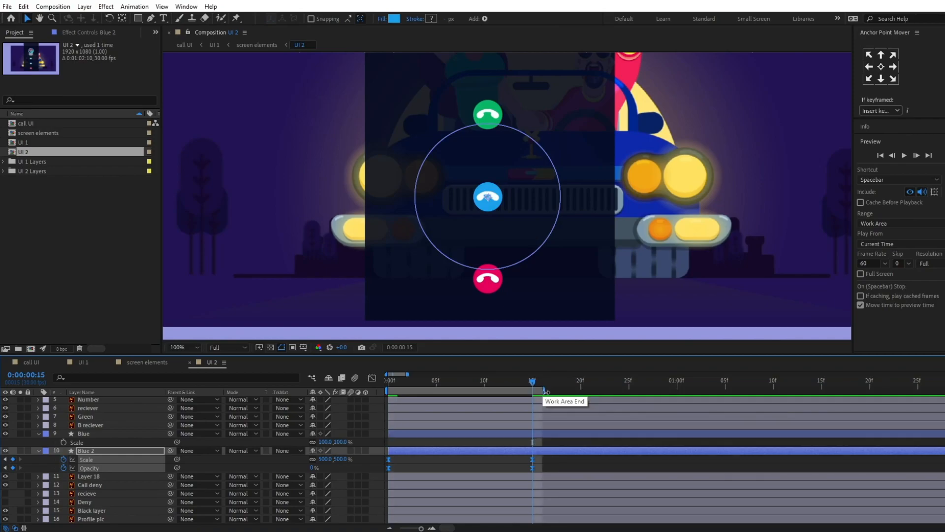
{"action": "key", "text": "space"}
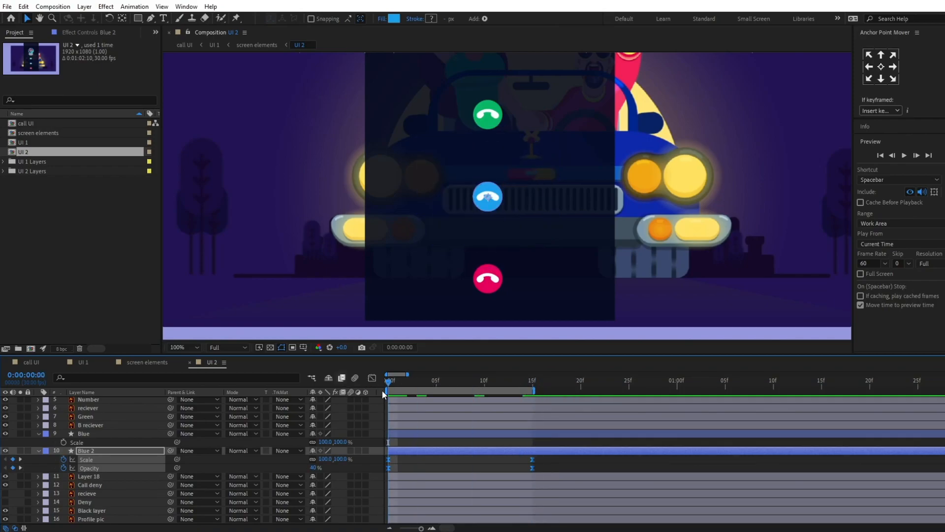
{"action": "scroll", "coordinate": [463, 296], "scroll_direction": "down", "scroll_amount": 2}
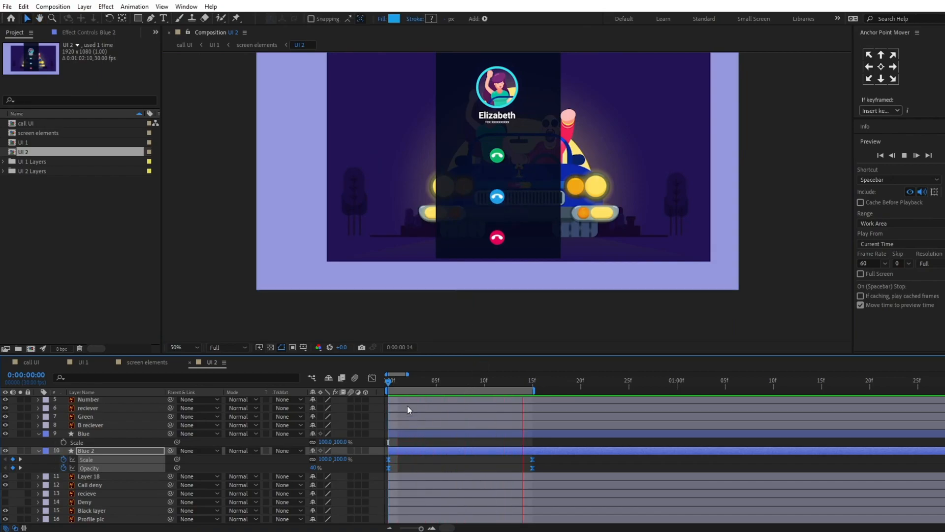
{"action": "key", "text": "space"}
{"action": "scroll", "coordinate": [507, 196], "scroll_direction": "up", "scroll_amount": 2}
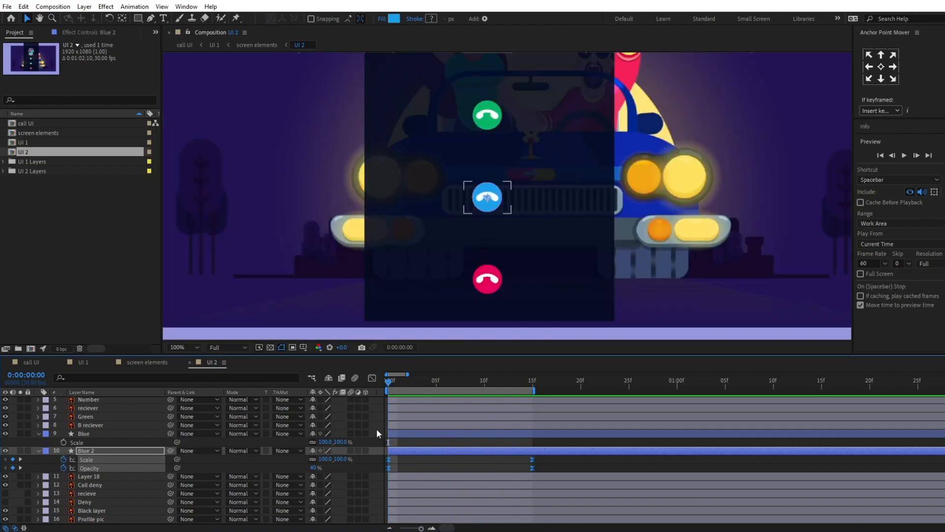
Step: Extend the end of the work area to about 0:00:01:06 and deselect the Blue 2 keyframes
{"action": "left_click_drag", "start_coordinate": [538, 393], "coordinate": [736, 391]}
{"action": "left_click", "coordinate": [49, 467]}
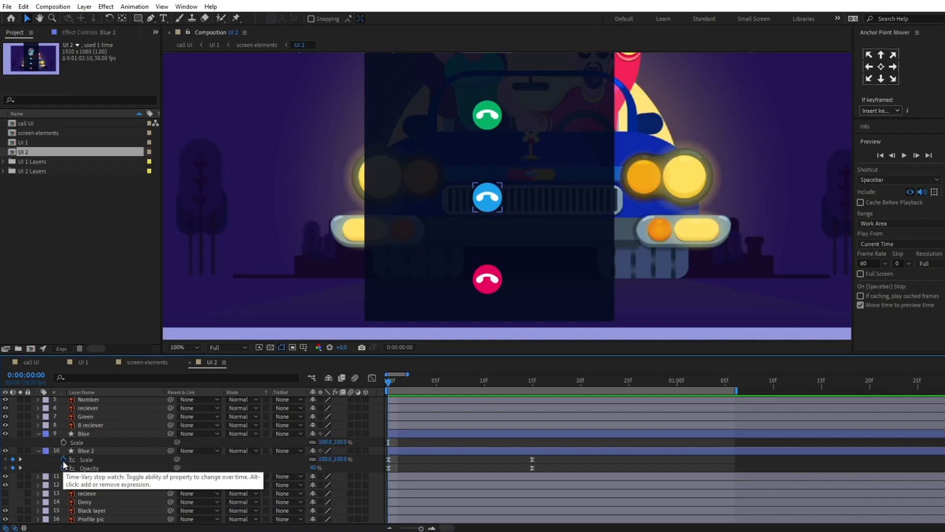
Step: Add the expression loopIn()+loopOut()-value; to the Blue 2 layer's Scale property
{"action": "left_click", "coordinate": [63, 462], "text": "alt"}
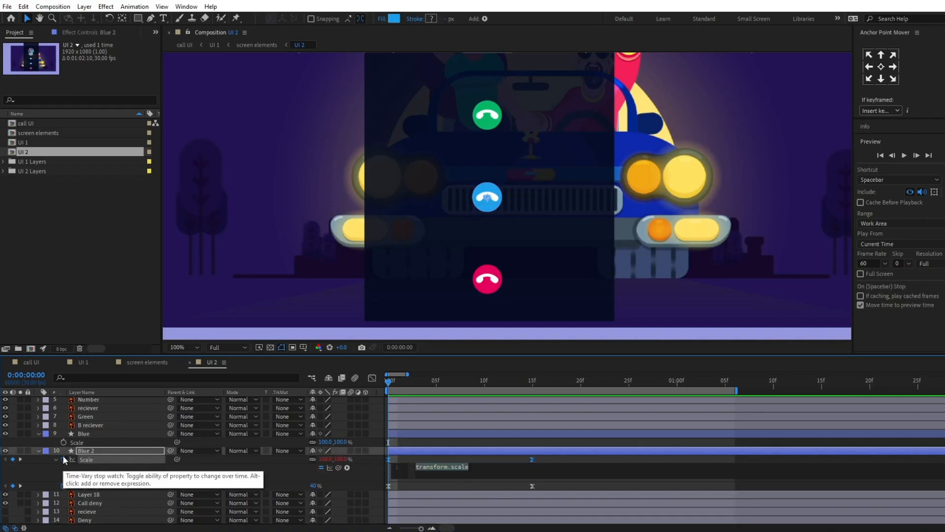
{"action": "type", "text": "loo"}
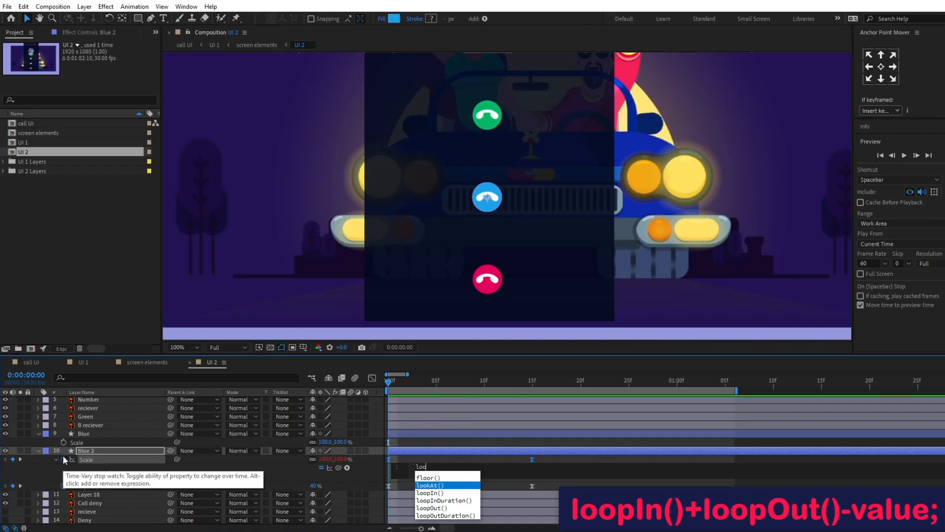
{"action": "key", "text": "Down"}
{"action": "key", "text": "Return"}
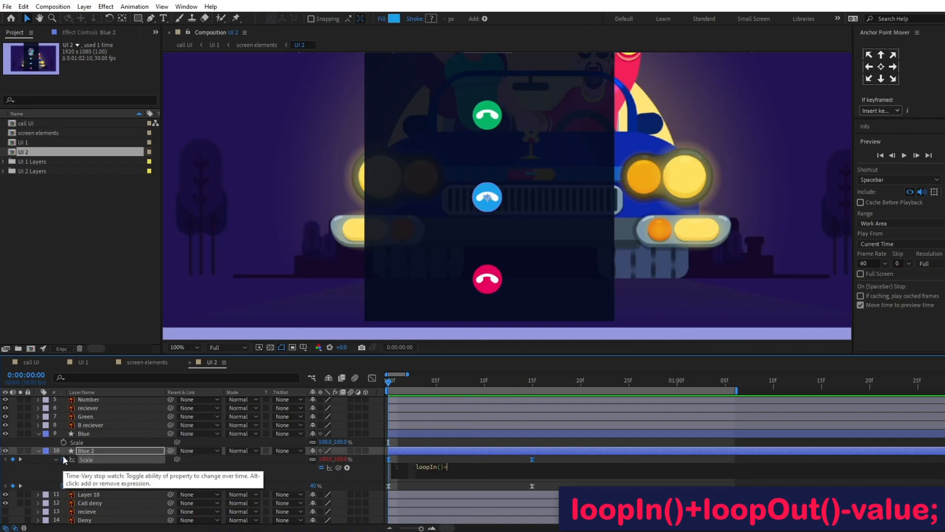
{"action": "type", "text": "+loop"}
{"action": "key", "text": "Down"}
{"action": "key", "text": "Down"}
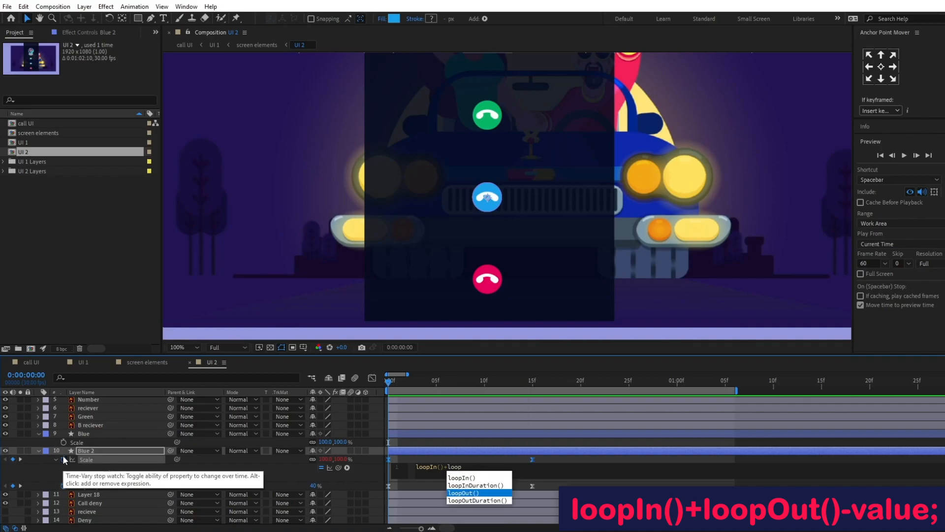
{"action": "key", "text": "Return"}
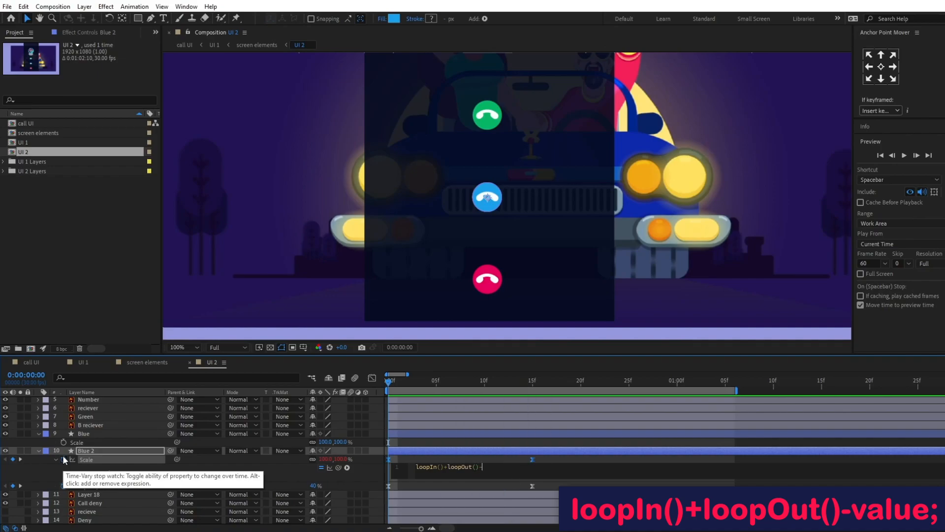
{"action": "type", "text": "-va"}
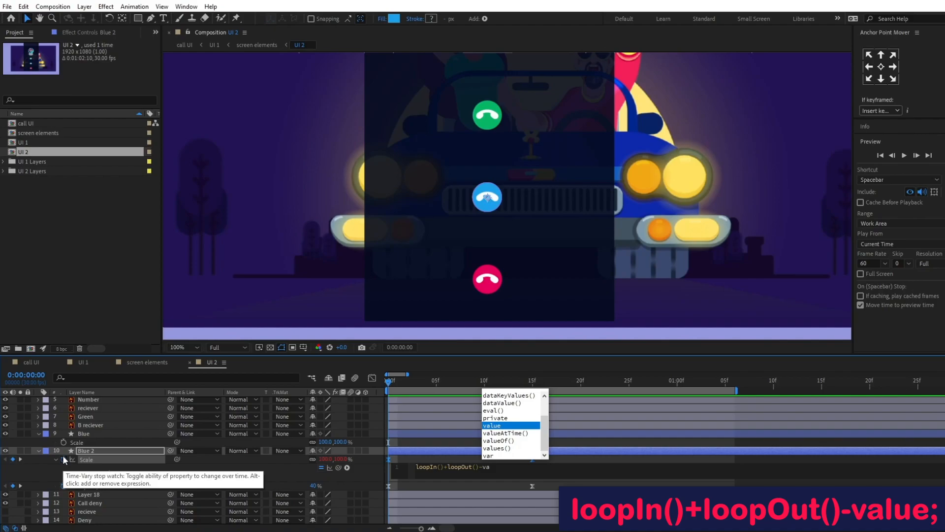
{"action": "key", "text": "Return"}
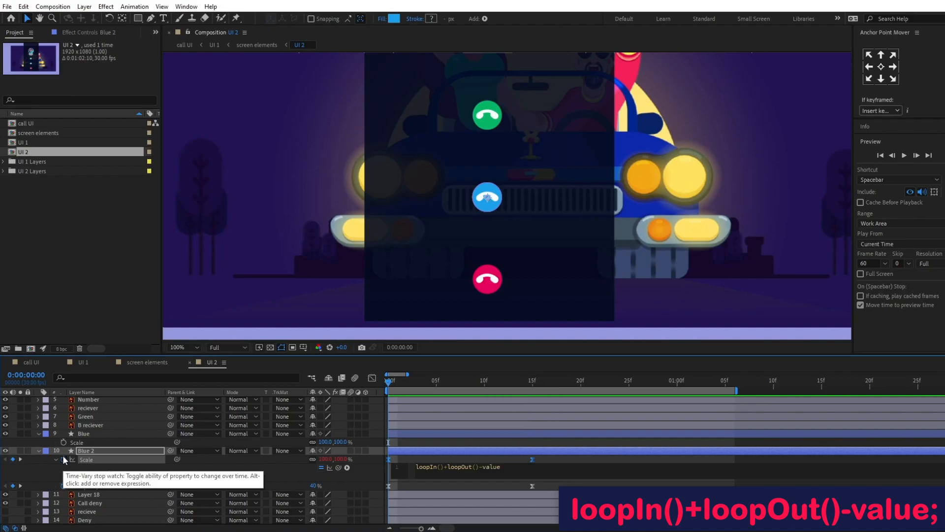
{"action": "type", "text": ";"}
Step: Copy the Scale expression of the Blue 2 layer to its Opacity property
{"action": "key", "text": "ctrl+a"}
{"action": "key", "text": "ctrl+c"}
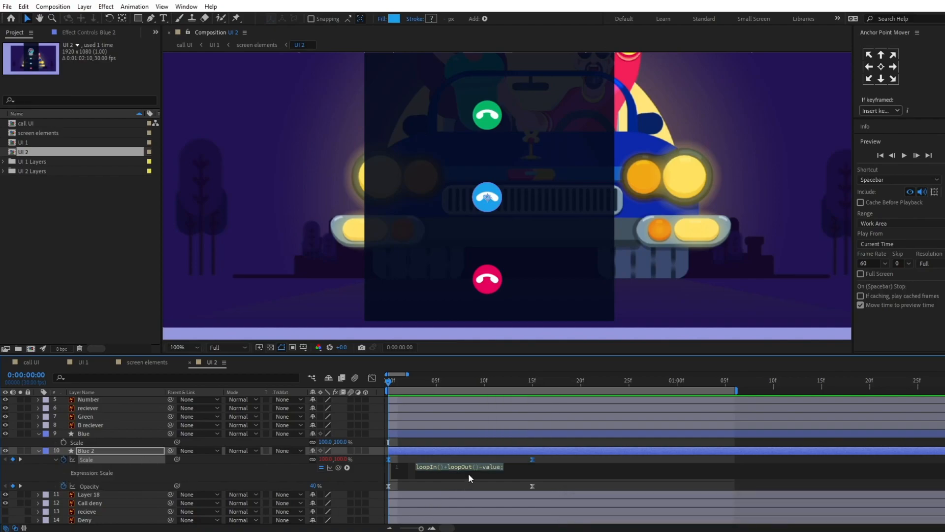
{"action": "left_click", "coordinate": [64, 486], "text": "alt"}
{"action": "key", "text": "ctrl+v"}
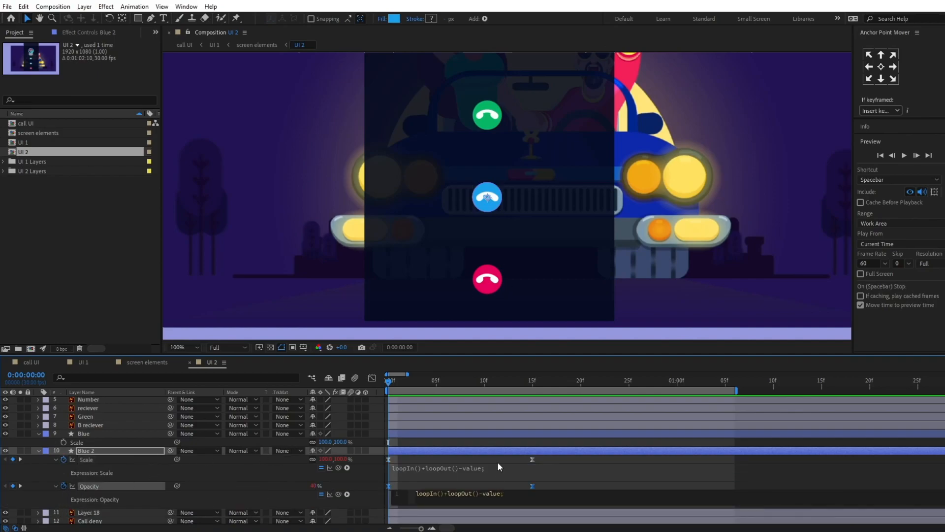
{"action": "left_click", "coordinate": [497, 459]}
Step: Duplicate the Blue 2 layer, shift the copy to start its pulse at 0:00:00:07, and extend its in point back to the composition start
{"action": "left_click", "coordinate": [101, 451]}
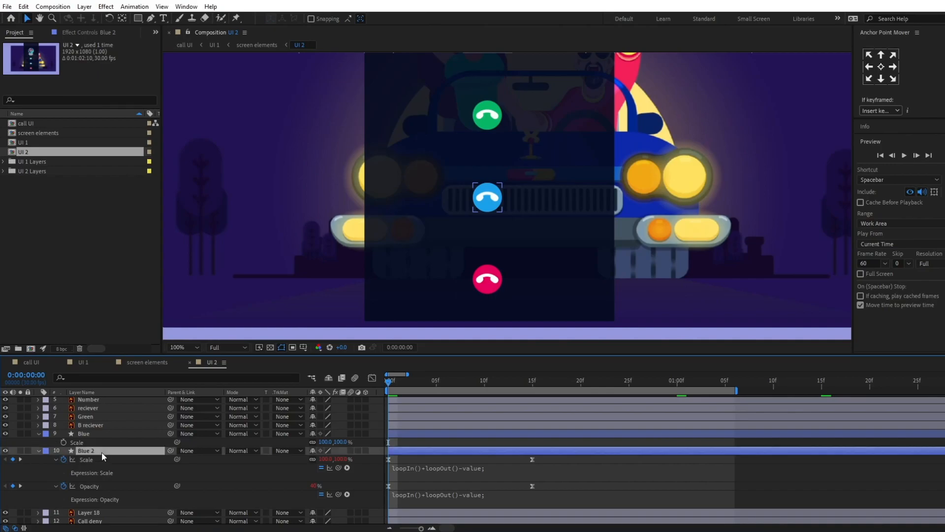
{"action": "key", "text": "ctrl+d"}
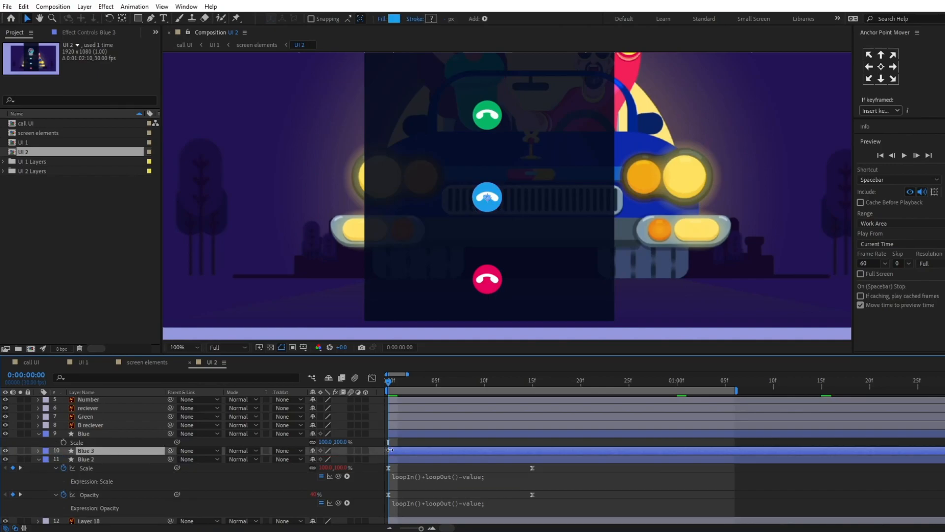
{"action": "key", "text": "u"}
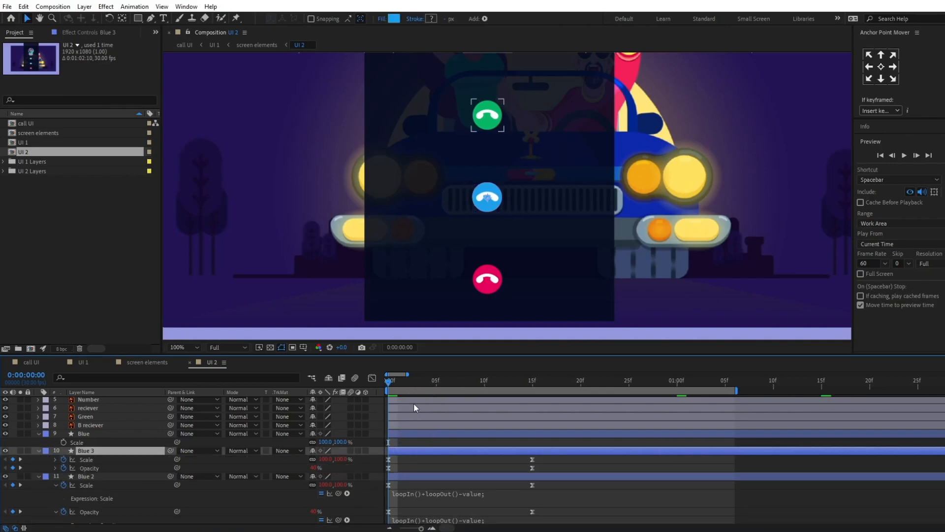
{"action": "left_click_drag", "start_coordinate": [414, 387], "coordinate": [455, 386]}
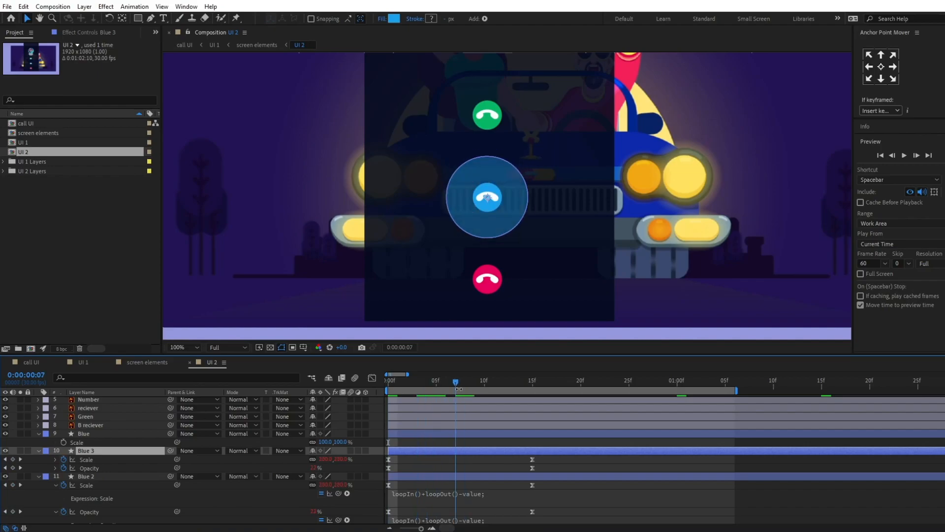
{"action": "left_click_drag", "start_coordinate": [425, 449], "coordinate": [491, 449]}
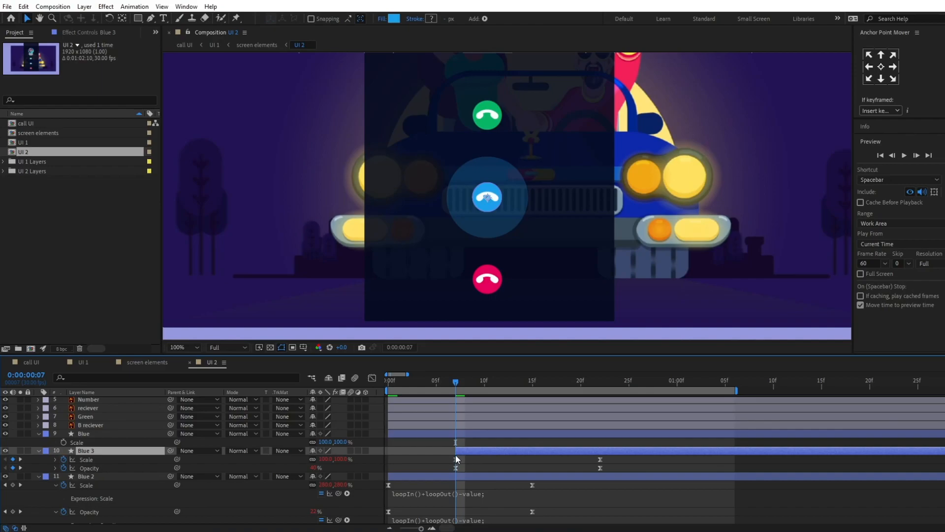
{"action": "left_click_drag", "start_coordinate": [454, 452], "coordinate": [390, 455]}
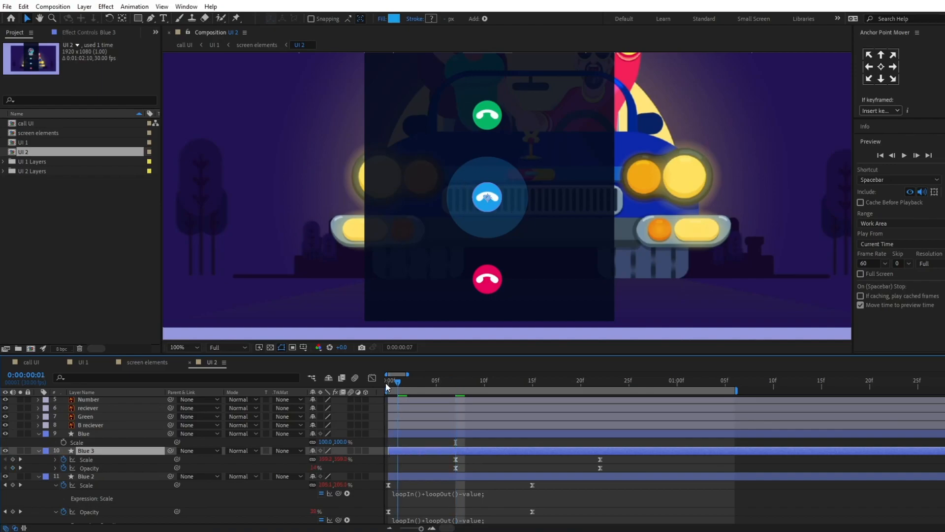
Step: Extend the end of the work area to about 7 seconds and preview the two overlapping blue pulses
{"action": "left_click", "coordinate": [387, 382]}
{"action": "key", "text": "minus"}
{"action": "key", "text": "minus"}
{"action": "key", "text": "minus"}
{"action": "key", "text": "minus"}
{"action": "left_click_drag", "start_coordinate": [413, 389], "coordinate": [521, 390]}
{"action": "key", "text": "space"}
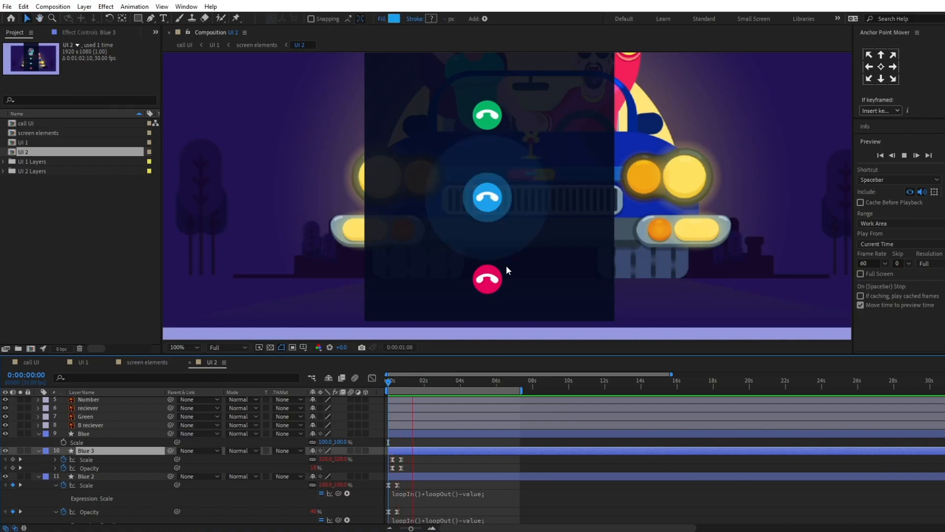
Step: Stretch the Blue 2 and Blue 3 keyframes so Blue 2's pulse ends at 0:00:01:04, and preview the slower animation
{"action": "scroll", "coordinate": [507, 271], "scroll_direction": "down", "scroll_amount": 2}
{"action": "left_click_drag", "start_coordinate": [422, 458], "coordinate": [381, 526]}
{"action": "mouse_move", "coordinate": [400, 468]}
{"action": "left_mouse_down"}
{"action": "mouse_move", "coordinate": [436, 470]}
{"action": "mouse_move", "coordinate": [419, 468]}
{"action": "left_mouse_up"}
{"action": "left_click_drag", "start_coordinate": [396, 382], "coordinate": [376, 381]}
{"action": "key", "text": "space"}
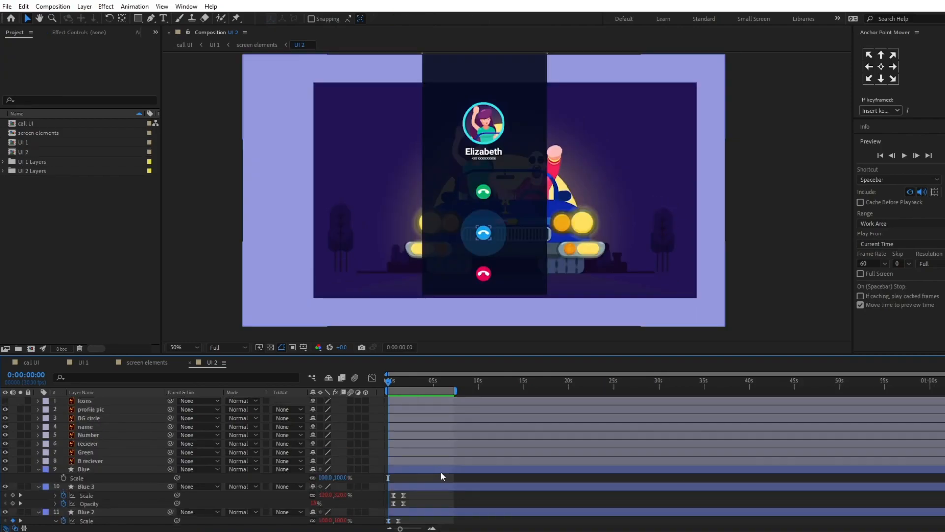
{"action": "left_click", "coordinate": [495, 117]}
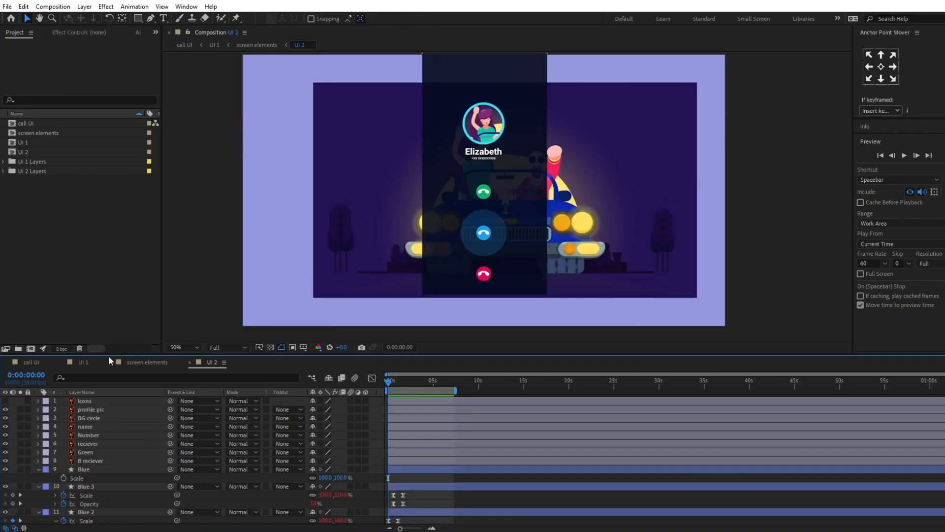
{"action": "left_click", "coordinate": [94, 421]}
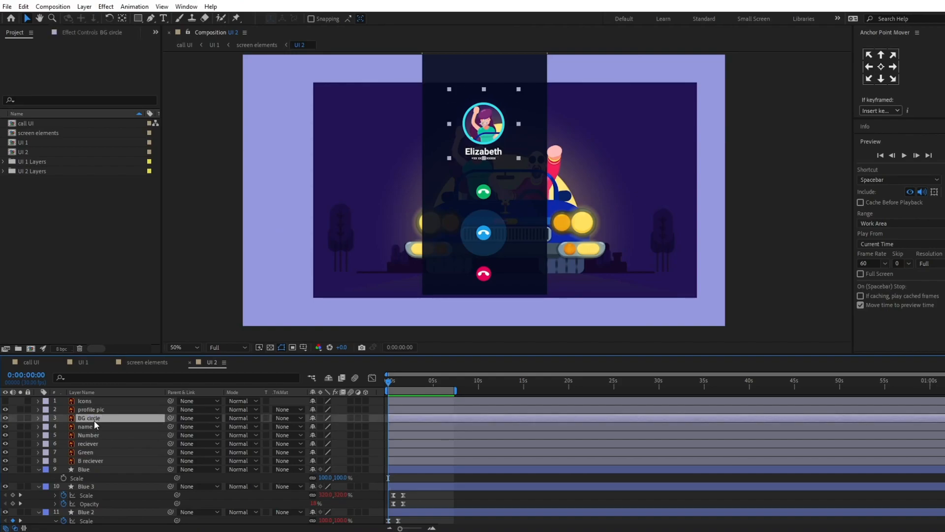
{"action": "left_click_drag", "start_coordinate": [498, 125], "coordinate": [526, 126]}
{"action": "key", "text": "ctrl+z"}
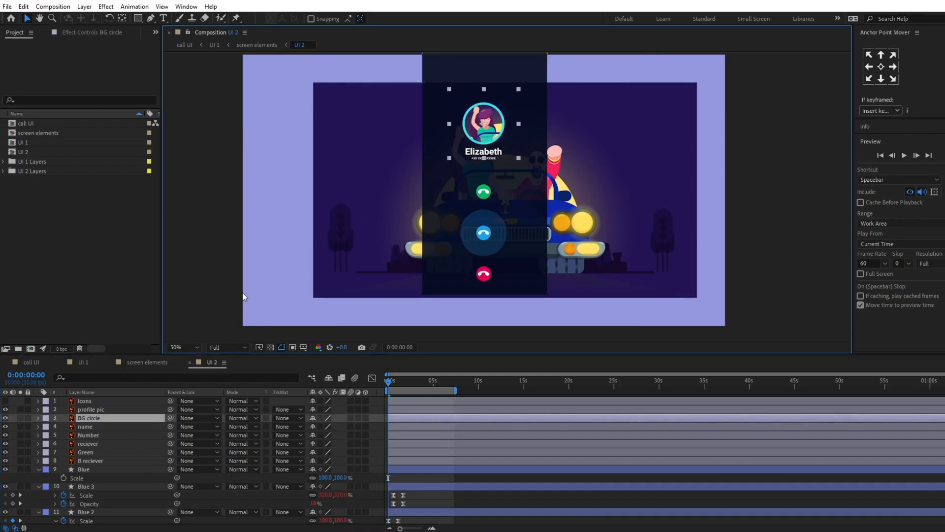
Step: Duplicate the BG circle layer, place the copy below the original, and create shapes from the copied vector layer
{"action": "left_click", "coordinate": [102, 421]}
{"action": "key", "text": "ctrl+d"}
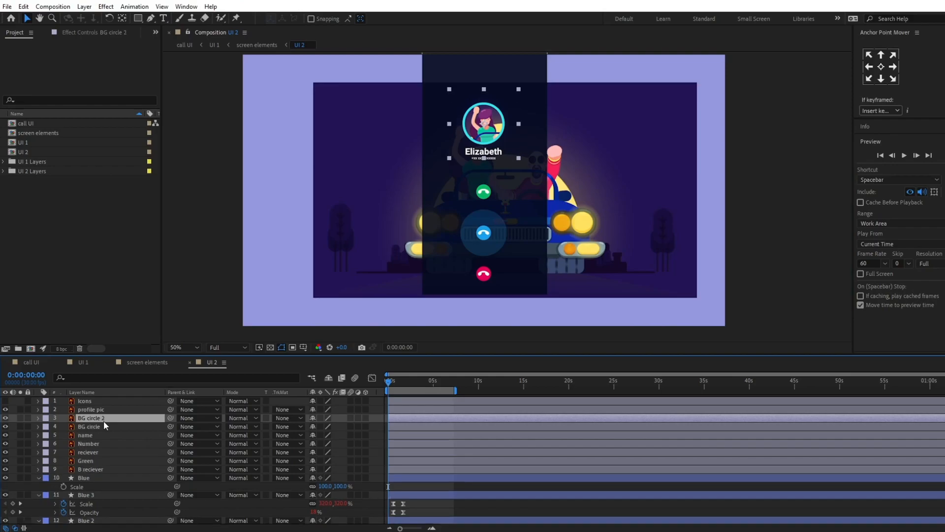
{"action": "left_click_drag", "start_coordinate": [104, 419], "coordinate": [104, 427]}
{"action": "right_click", "coordinate": [105, 427]}
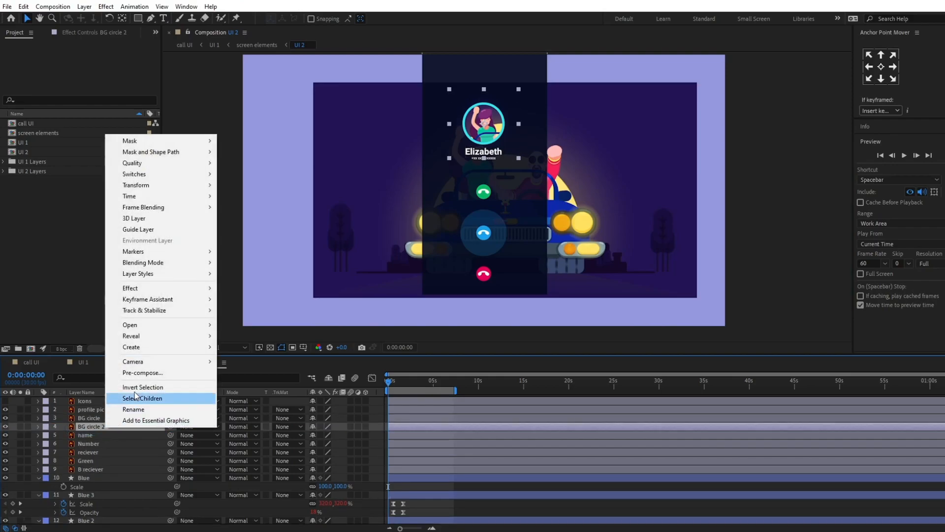
{"action": "mouse_move", "coordinate": [157, 344]}
{"action": "left_click", "coordinate": [290, 382]}
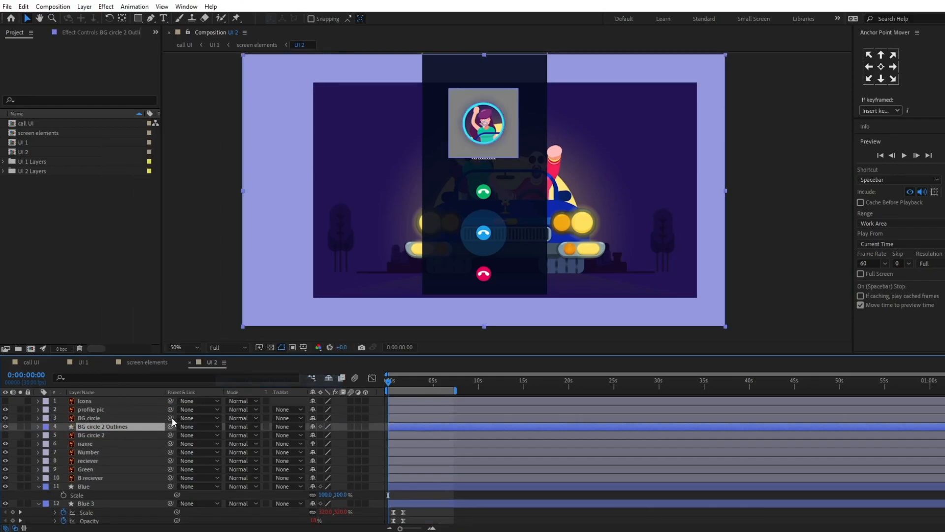
Step: Delete the hidden Illustrator layer BG circle 2, keeping its outlines shape layer
{"action": "left_click", "coordinate": [100, 434]}
{"action": "key", "text": "Return"}
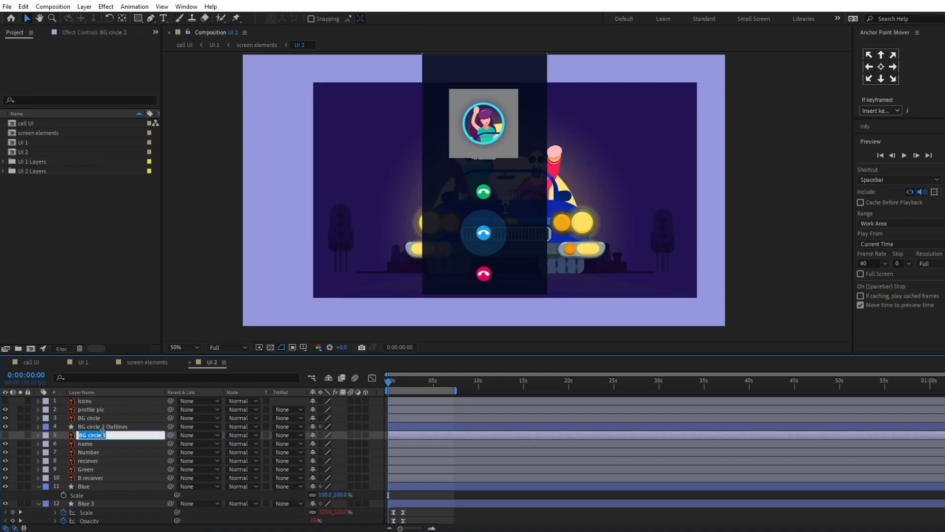
{"action": "key", "text": "Return"}
{"action": "key", "text": "Delete"}
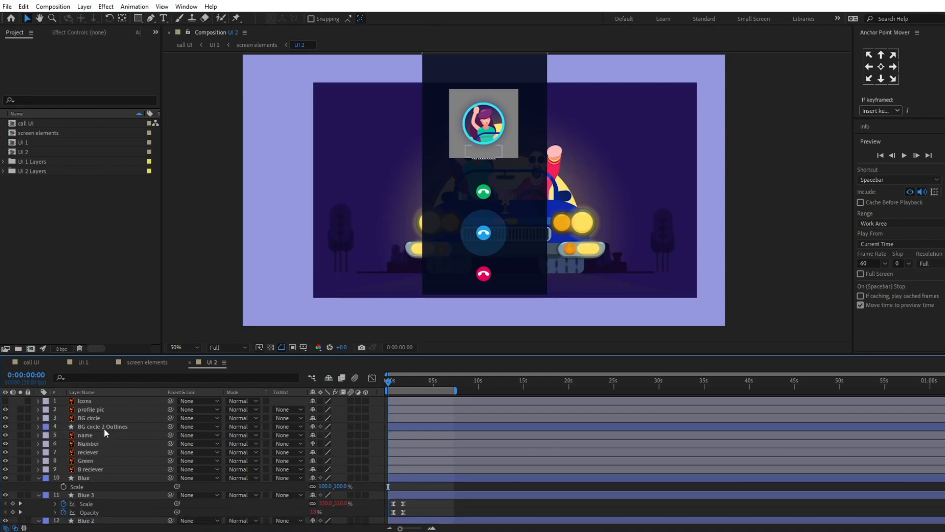
Step: Rename the BG circle 2 Outlines shape layer to "BG circle 2"
{"action": "left_click", "coordinate": [104, 427]}
{"action": "key", "text": "Return"}
{"action": "key", "text": "End"}
{"action": "key", "text": "BackSpace"}
{"action": "key", "text": "BackSpace"}
{"action": "key", "text": "BackSpace"}
{"action": "key", "text": "BackSpace"}
{"action": "key", "text": "BackSpace"}
{"action": "key", "text": "BackSpace"}
{"action": "key", "text": "BackSpace"}
{"action": "key", "text": "BackSpace"}
{"action": "key", "text": "BackSpace"}
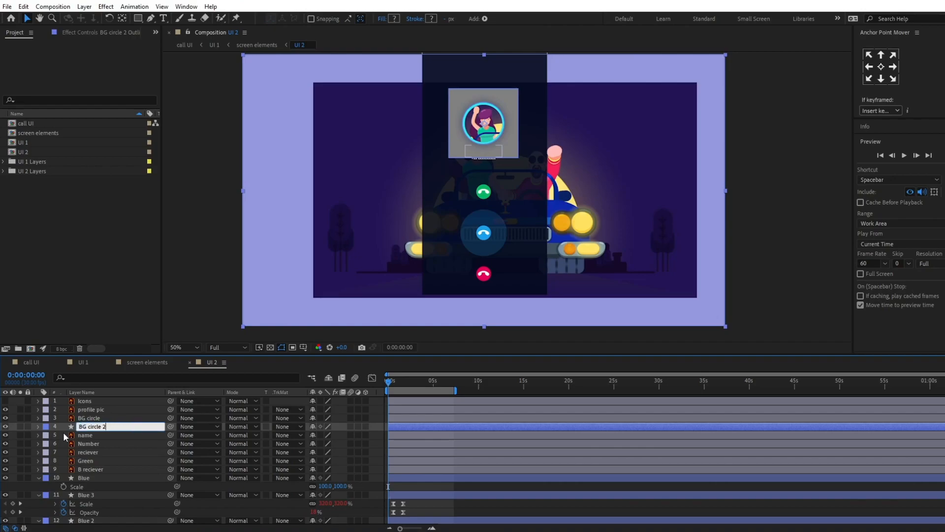
{"action": "key", "text": "Return"}
Step: Delete Group 2, the gray square, from the contents of the BG circle 2 shape layer
{"action": "left_click", "coordinate": [38, 427]}
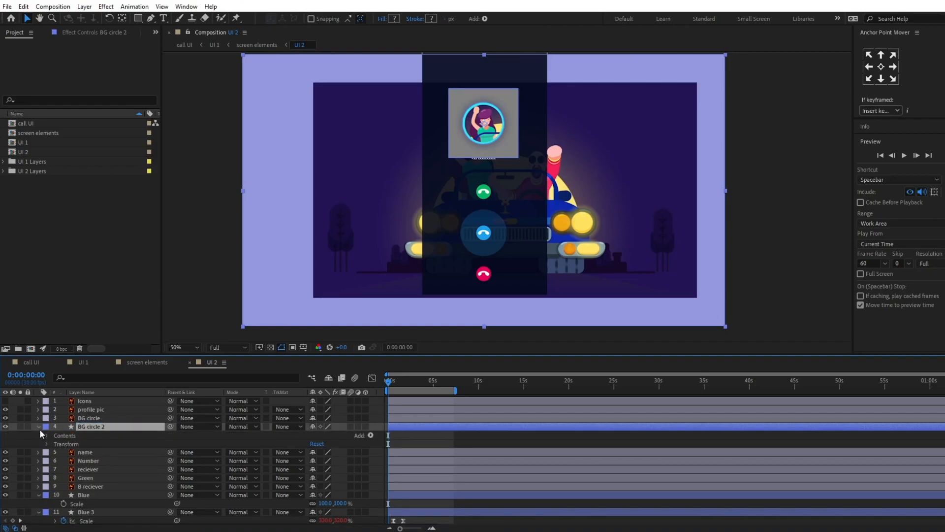
{"action": "left_click", "coordinate": [46, 436]}
{"action": "left_click", "coordinate": [69, 453]}
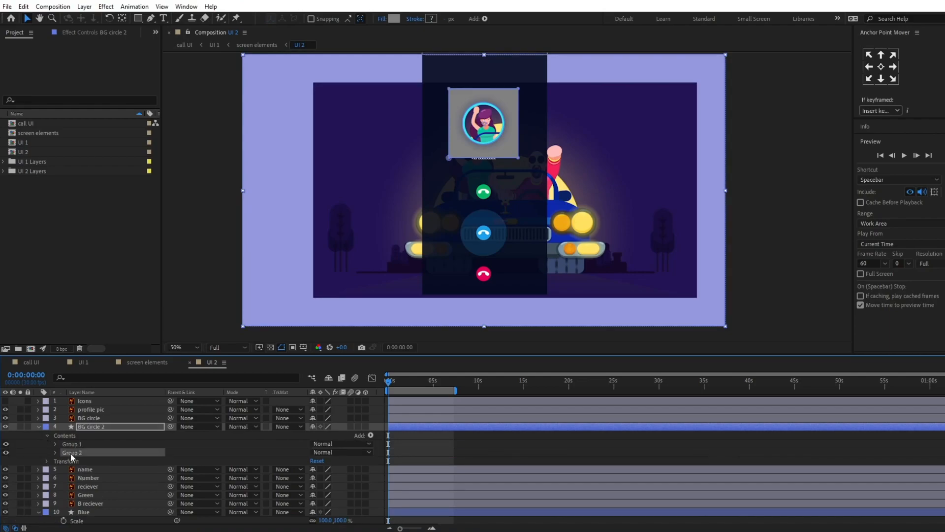
{"action": "key", "text": "Delete"}
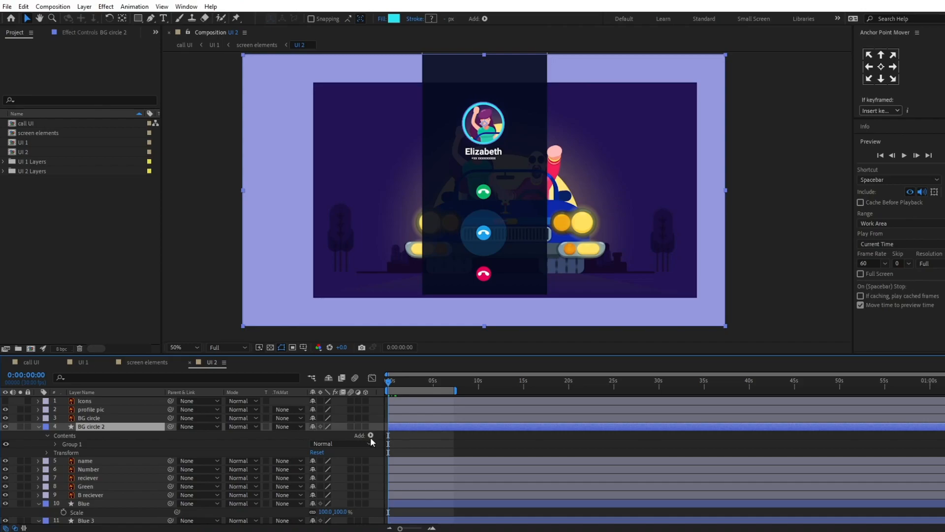
Step: Keyframe the BG circle 2 layer's scale from 100% at 0:00:00:00 to 261% at 0:00:01:04
{"action": "scroll", "coordinate": [371, 438], "scroll_direction": "down", "scroll_amount": 2}
{"action": "scroll", "coordinate": [398, 469], "scroll_direction": "up", "scroll_amount": 1}
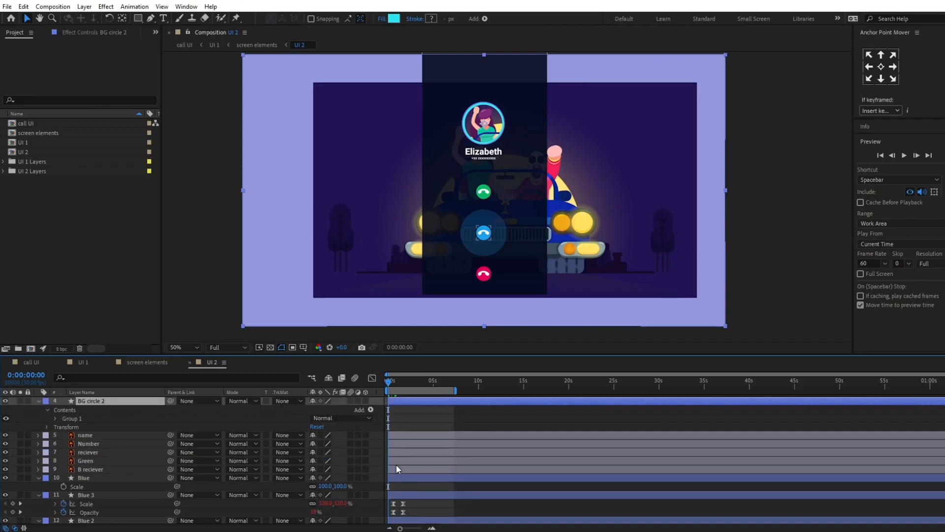
{"action": "key", "text": "s"}
{"action": "left_click", "coordinate": [63, 410]}
{"action": "key", "text": "k"}
{"action": "key", "text": "k"}
{"action": "left_click_drag", "start_coordinate": [324, 410], "coordinate": [391, 425]}
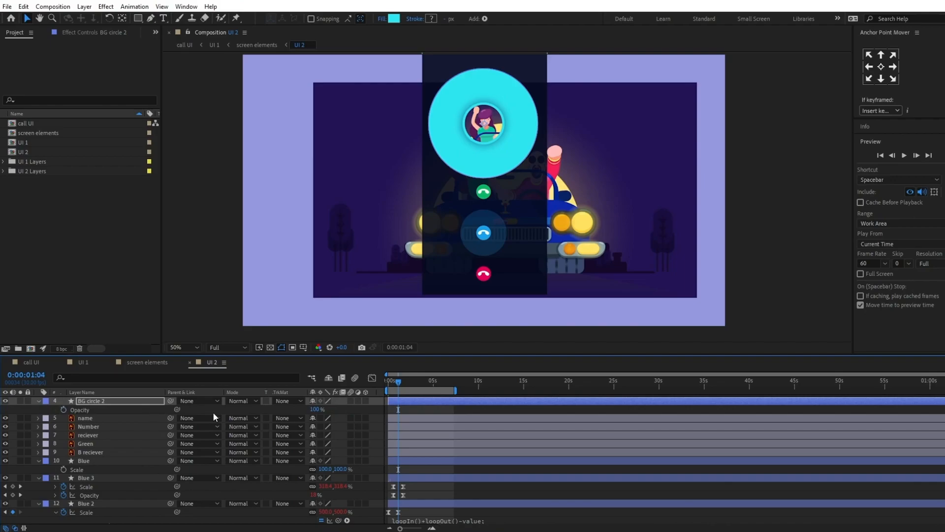
Step: Add opacity keyframes to the BG circle 2 layer at 0:00:00:00 and 0:00:01:04, with 0% at the latter
{"action": "key", "text": "shift+t"}
{"action": "key", "text": "j"}
{"action": "key", "text": "j"}
{"action": "left_click", "coordinate": [13, 418]}
{"action": "key", "text": "k"}
{"action": "key", "text": "k"}
{"action": "left_click_drag", "start_coordinate": [314, 418], "coordinate": [166, 419]}
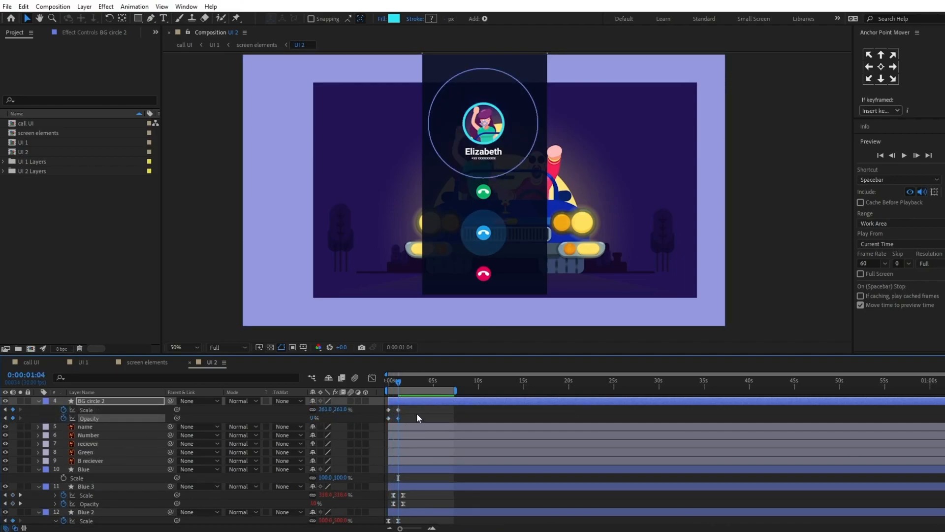
Step: Set BG circle 2's starting opacity keyframe to 40% and apply Easy Ease to all its scale and opacity keyframes
{"action": "key", "text": "j"}
{"action": "left_click", "coordinate": [314, 418]}
{"action": "type", "text": "40"}
{"action": "key", "text": "Return"}
{"action": "left_click_drag", "start_coordinate": [413, 408], "coordinate": [369, 423]}
{"action": "key", "text": "F9"}
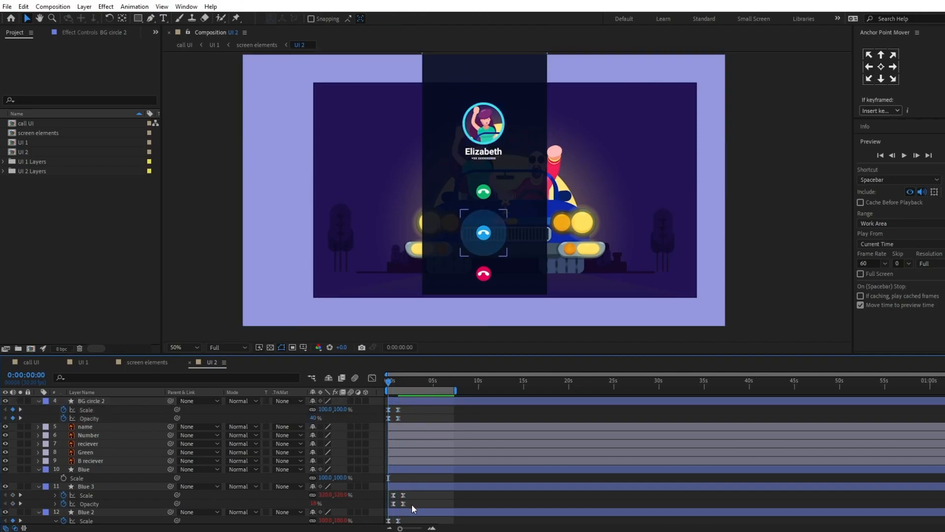
Step: Copy the loop expression from Blue 3's Scale to the Scale and Opacity properties of the BG circle 2 layer
{"action": "left_click", "coordinate": [55, 495]}
{"action": "left_click", "coordinate": [402, 503]}
{"action": "key", "text": "ctrl+c"}
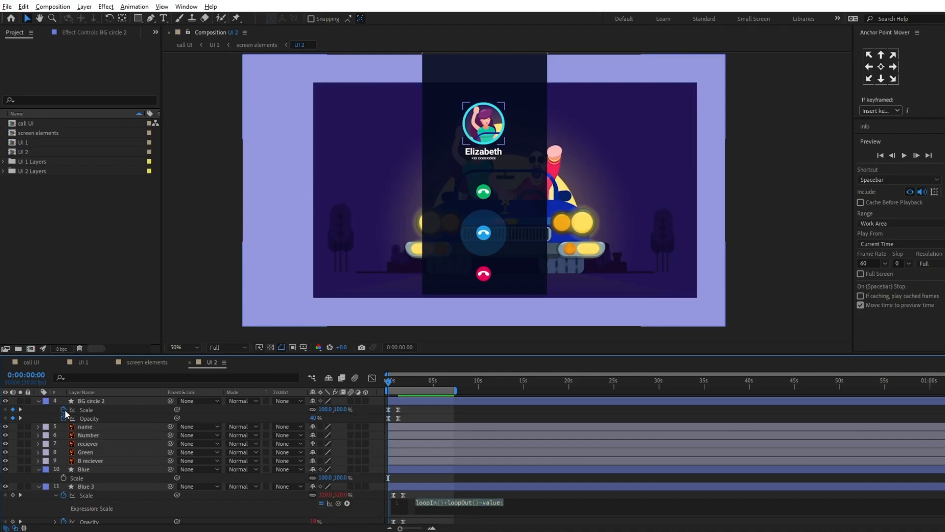
{"action": "left_click", "coordinate": [63, 410], "text": "alt"}
{"action": "key", "text": "ctrl+v"}
{"action": "left_click", "coordinate": [64, 436], "text": "alt"}
{"action": "key", "text": "ctrl+v"}
{"action": "left_click", "coordinate": [130, 410]}
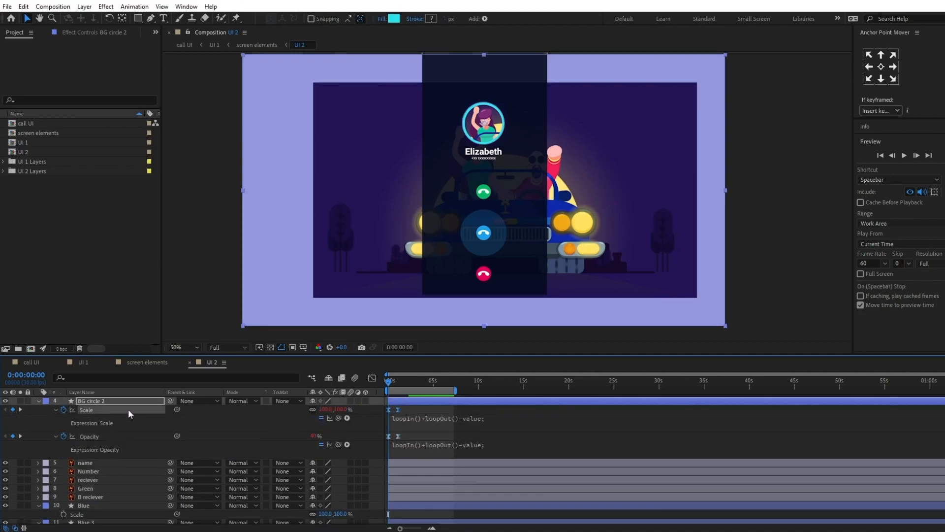
Step: Duplicate BG circle 2, delay the copy by about half a second, extend its start back to 0:00:00:00, and preview the pulse
{"action": "key", "text": "ctrl+d"}
{"action": "key", "text": "u"}
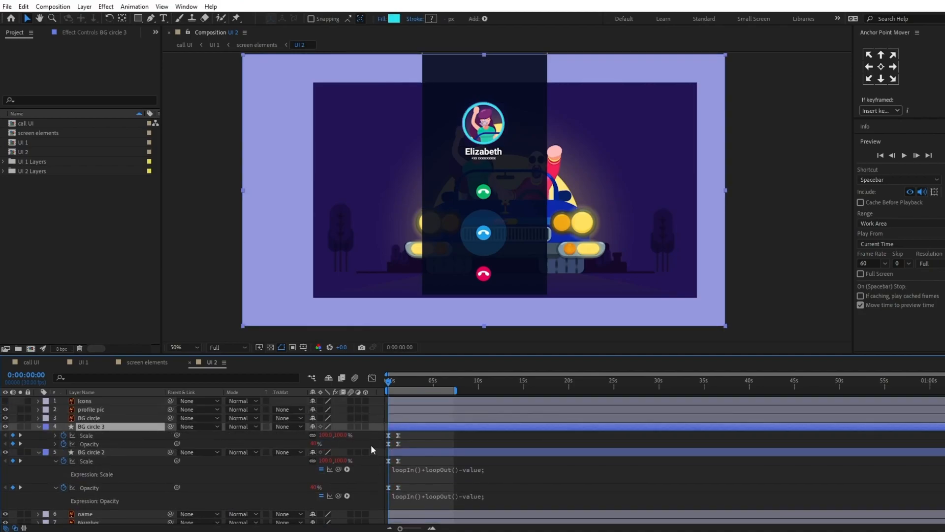
{"action": "key", "text": "equal"}
{"action": "key", "text": "equal"}
{"action": "left_click_drag", "start_coordinate": [398, 383], "coordinate": [350, 382]}
{"action": "key", "text": "bracketleft"}
{"action": "key", "text": "alt+bracketleft"}
{"action": "scroll", "coordinate": [508, 197], "scroll_direction": "down", "scroll_amount": 2}
{"action": "scroll", "coordinate": [516, 232], "scroll_direction": "up", "scroll_amount": 2}
{"action": "key", "text": "space"}
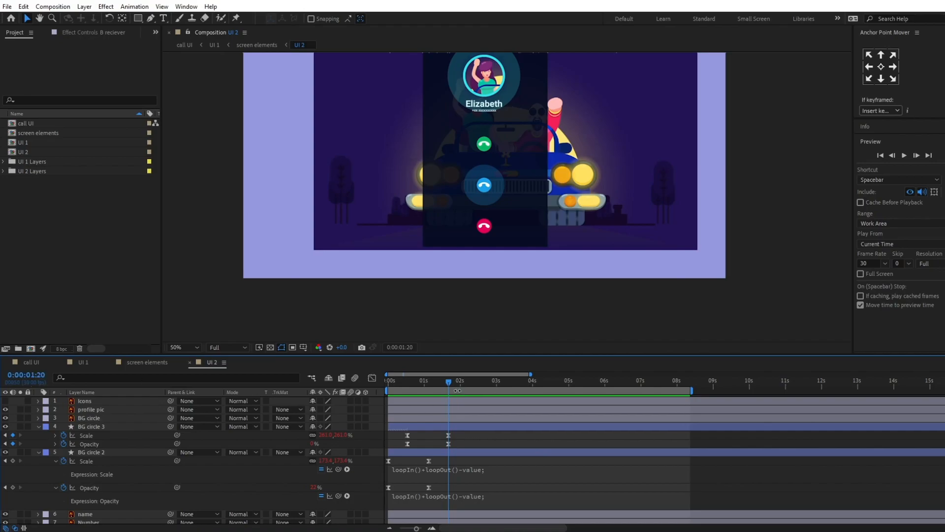
Step: Trim the ends of the BG circle 3, BG circle 2, Blue 3 and Blue 2 layers at 0:00:04:09
{"action": "left_click_drag", "start_coordinate": [453, 382], "coordinate": [543, 375]}
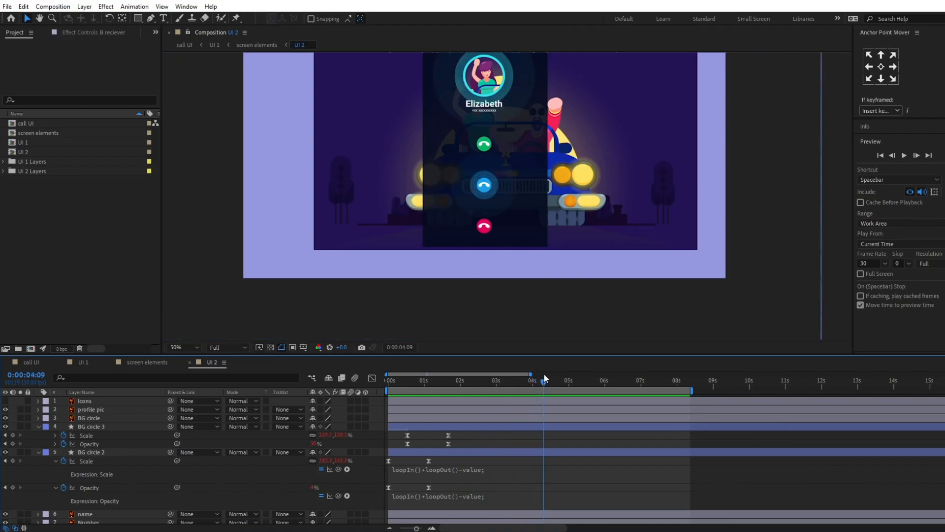
{"action": "left_click", "coordinate": [539, 429]}
{"action": "left_click", "coordinate": [535, 452], "text": "shift"}
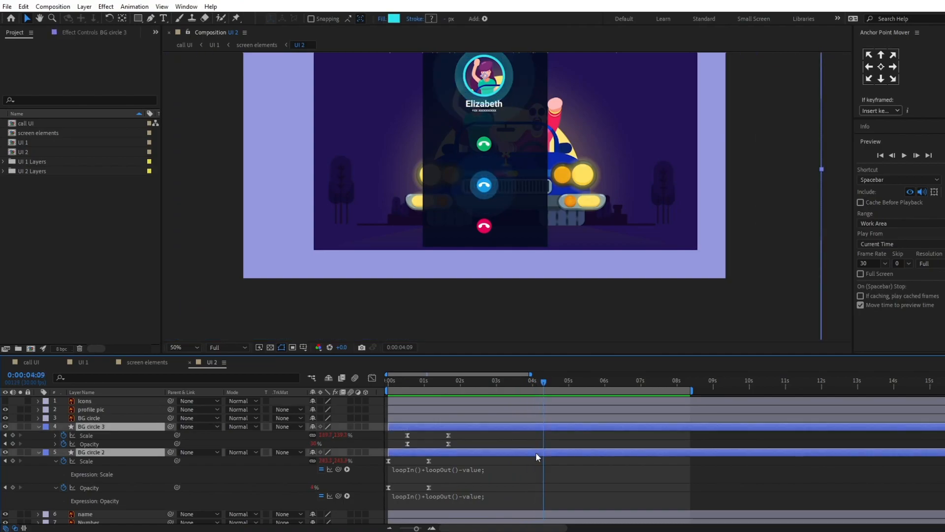
{"action": "key", "text": "alt+bracketright"}
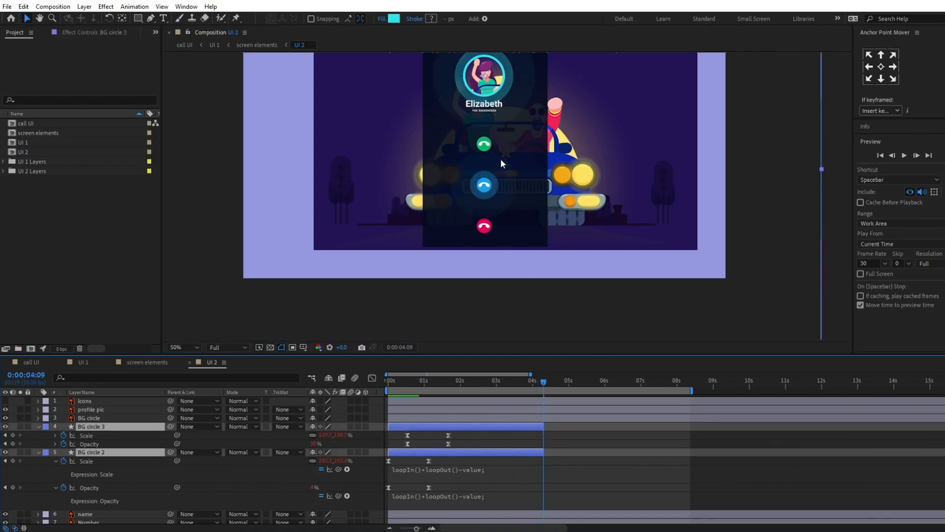
{"action": "scroll", "coordinate": [542, 475], "scroll_direction": "down", "scroll_amount": 5}
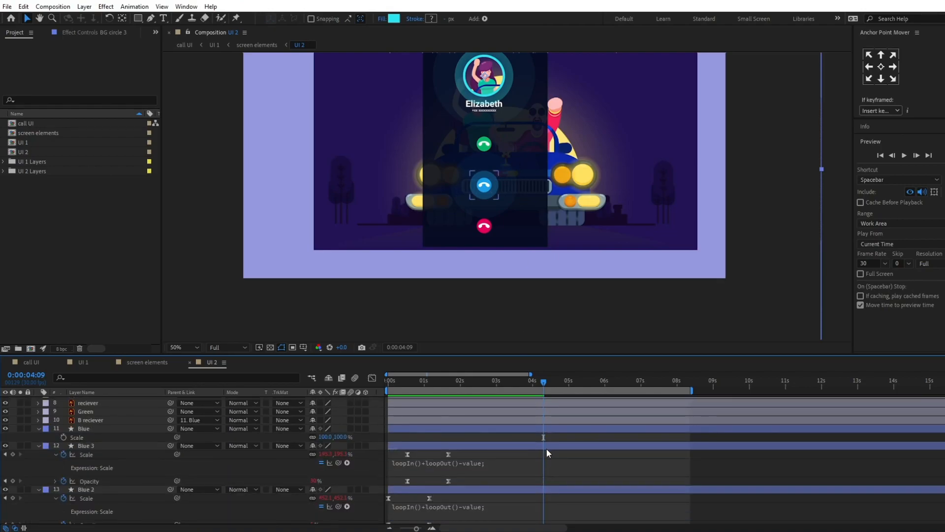
{"action": "left_click", "coordinate": [547, 449]}
{"action": "left_click", "coordinate": [546, 491], "text": "shift"}
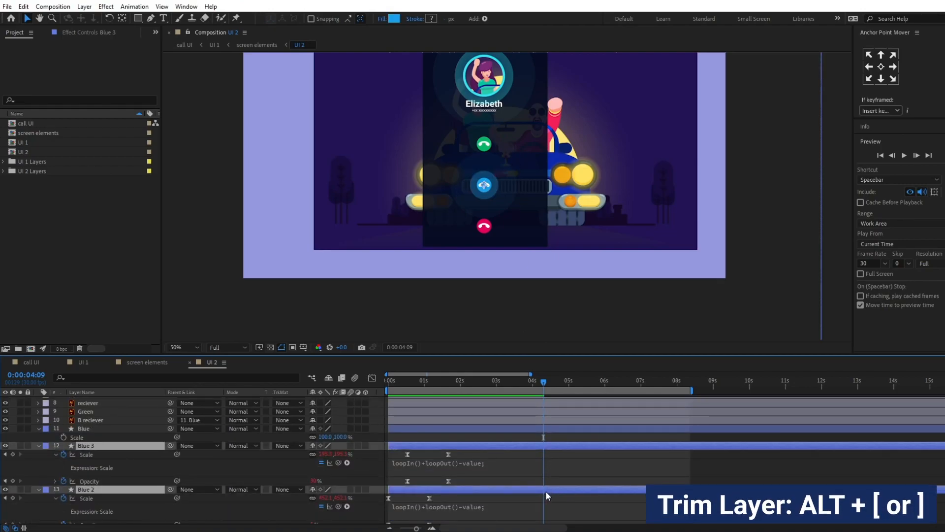
{"action": "key", "text": "alt+bracketright"}
{"action": "left_click", "coordinate": [567, 435]}
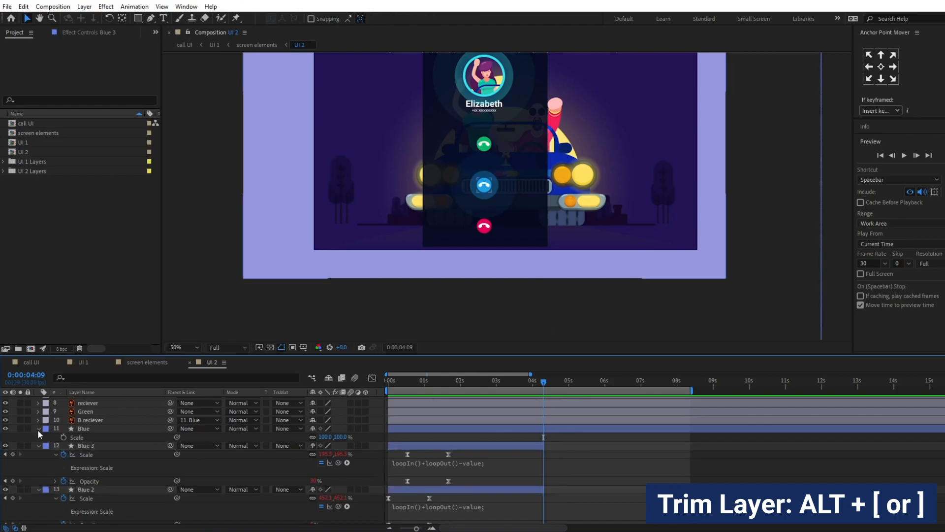
Step: Parent the B reciever layer to the Blue layer, test the link by moving the button, and undo the move
{"action": "left_click", "coordinate": [90, 429]}
{"action": "left_click", "coordinate": [126, 420]}
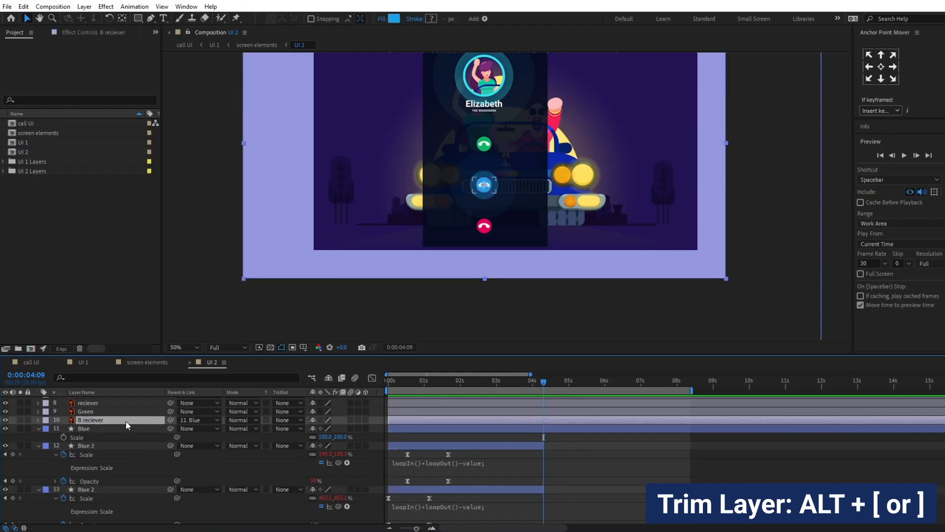
{"action": "left_click_drag", "start_coordinate": [170, 421], "coordinate": [135, 429]}
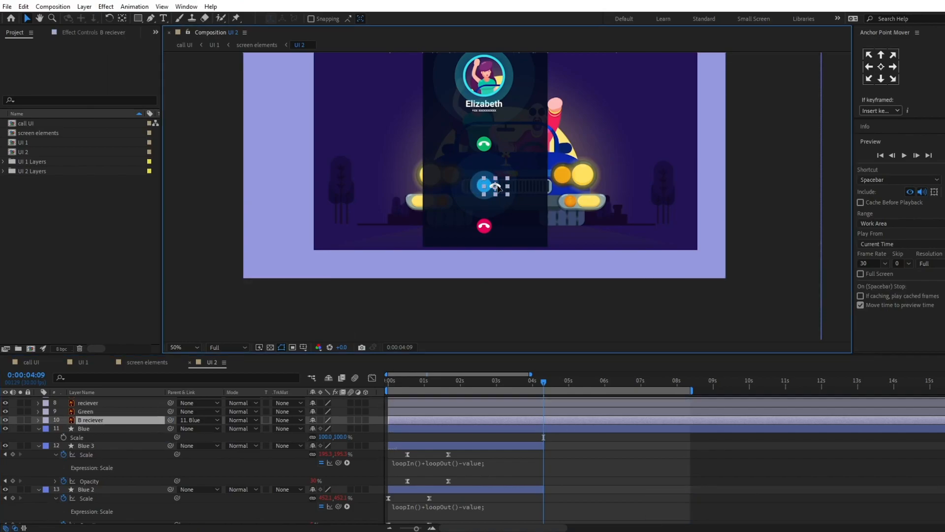
{"action": "left_click", "coordinate": [89, 426]}
{"action": "left_click_drag", "start_coordinate": [486, 188], "coordinate": [503, 191]}
{"action": "key", "text": "ctrl+z"}
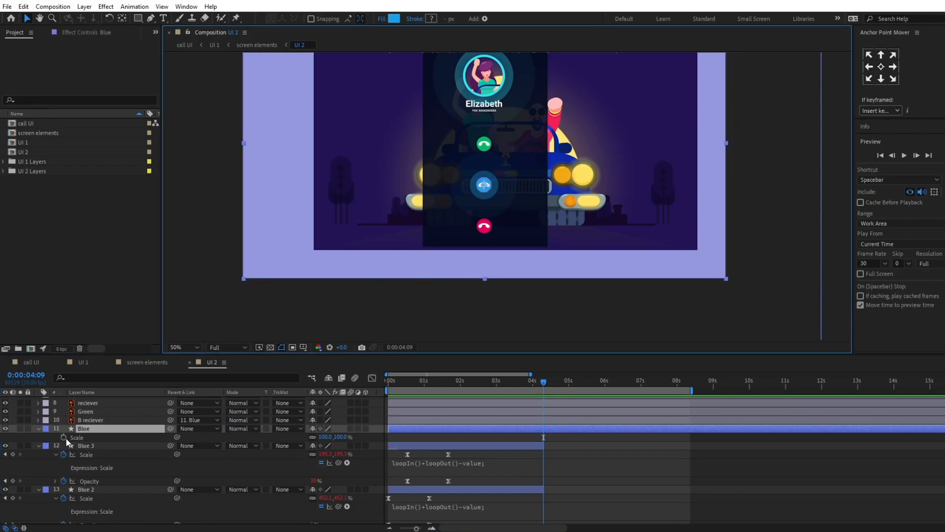
Step: Keyframe the Blue layer's scale at 0:00:04:09 and set it to 80% six frames on, at 0:00:04:15
{"action": "left_click", "coordinate": [64, 437]}
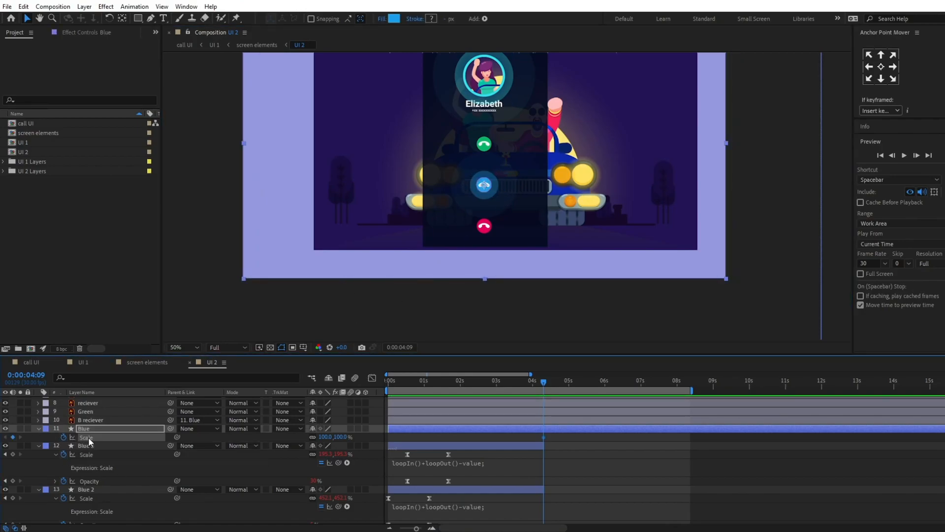
{"action": "left_click", "coordinate": [26, 375]}
{"action": "type", "text": "+6"}
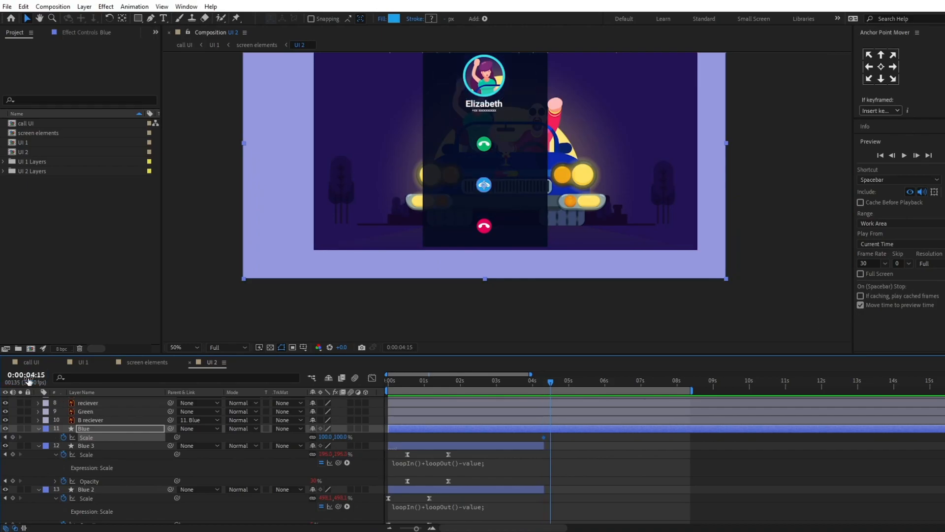
{"action": "key", "text": "Return"}
{"action": "left_click", "coordinate": [325, 437]}
{"action": "type", "text": "80"}
{"action": "key", "text": "Return"}
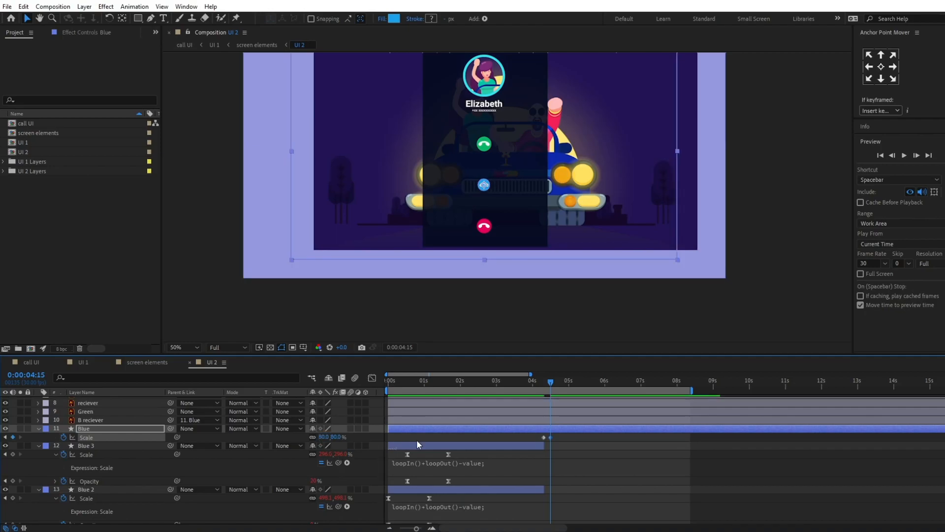
Step: Add a position keyframe to the Blue layer at 0:00:04:15 and show all its keyframed properties
{"action": "scroll", "coordinate": [589, 423], "scroll_direction": "up", "scroll_amount": 1}
{"action": "left_click", "coordinate": [107, 431]}
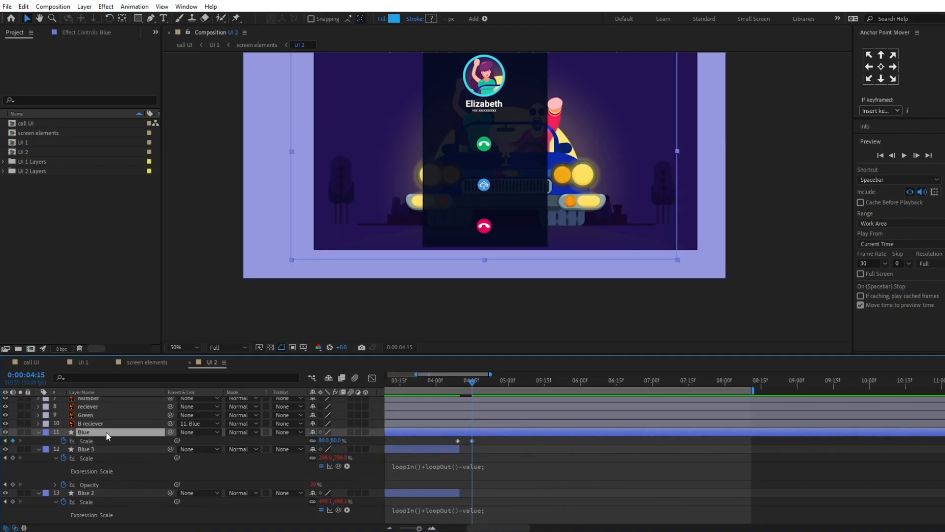
{"action": "key", "text": "p"}
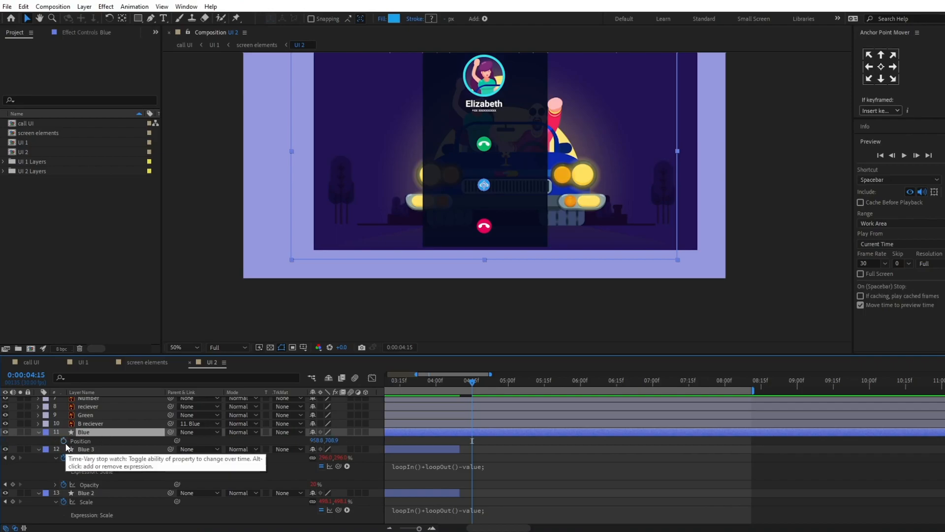
{"action": "key", "text": "u"}
{"action": "key", "text": "u"}
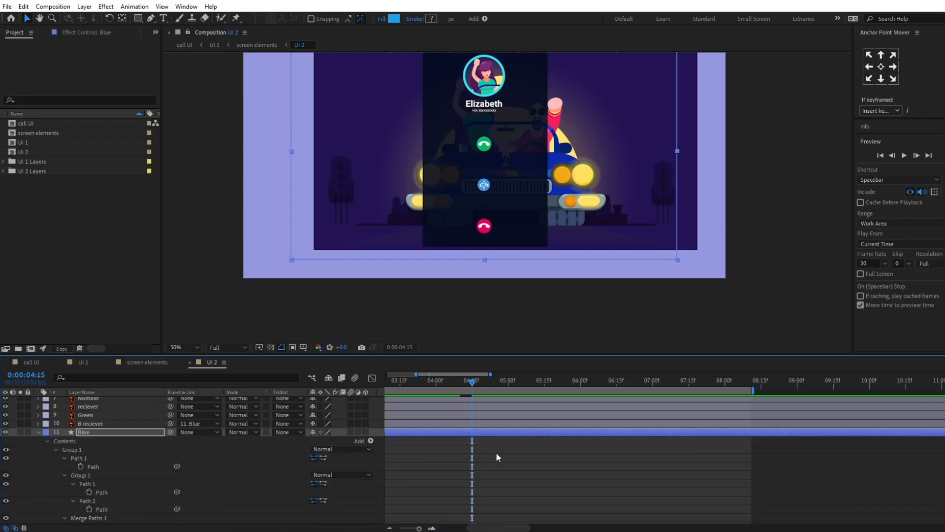
{"action": "key", "text": "u"}
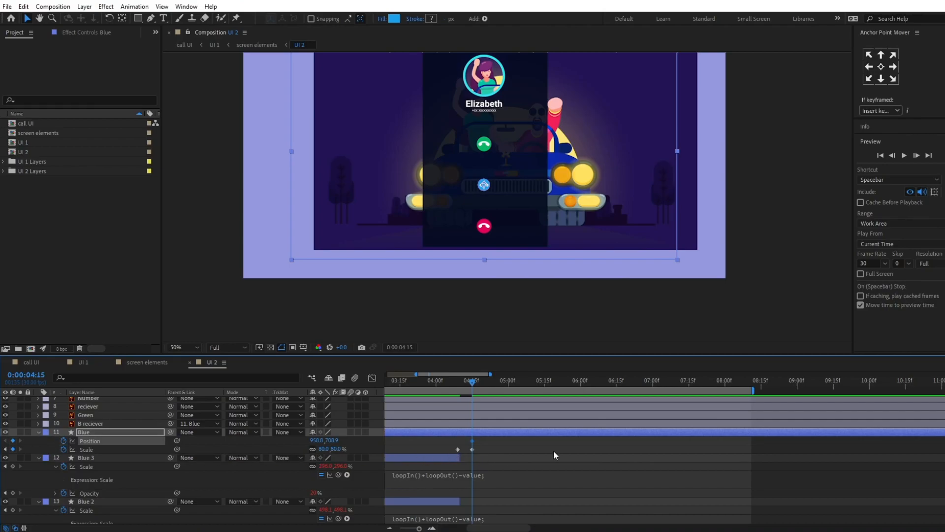
Step: At 0:00:05:05, move the blue button up onto the green button, to position 958.8, 544.9
{"action": "left_click", "coordinate": [26, 375]}
{"action": "type", "text": "+20"}
{"action": "key", "text": "Return"}
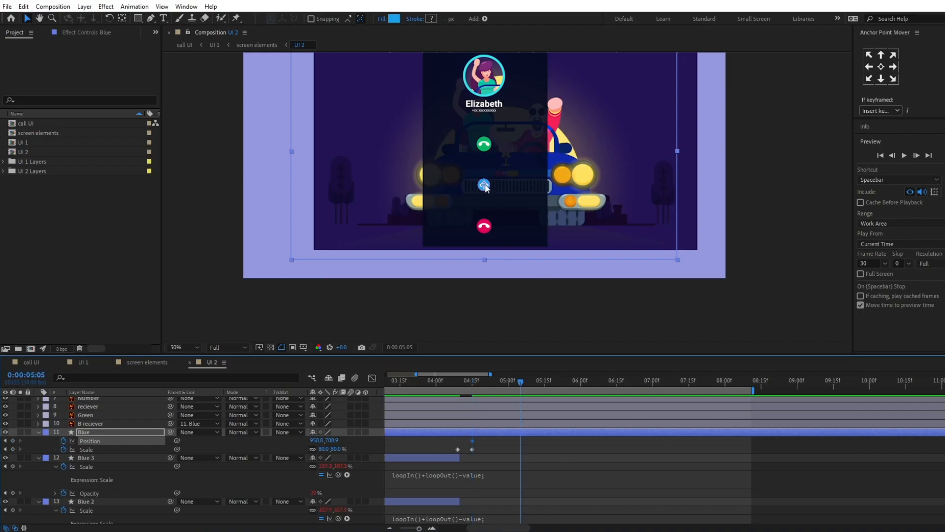
{"action": "left_click_drag", "start_coordinate": [486, 187], "coordinate": [483, 146]}
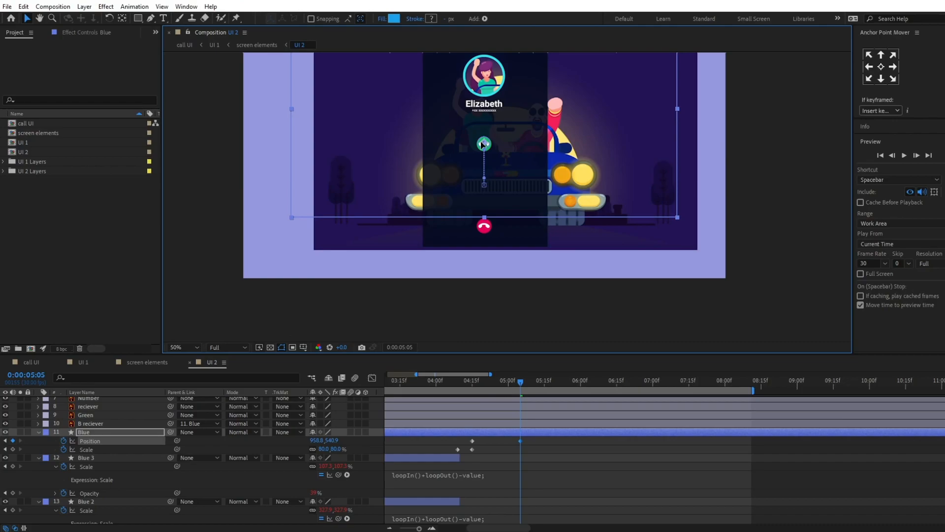
{"action": "left_click_drag", "start_coordinate": [483, 144], "coordinate": [483, 145]}
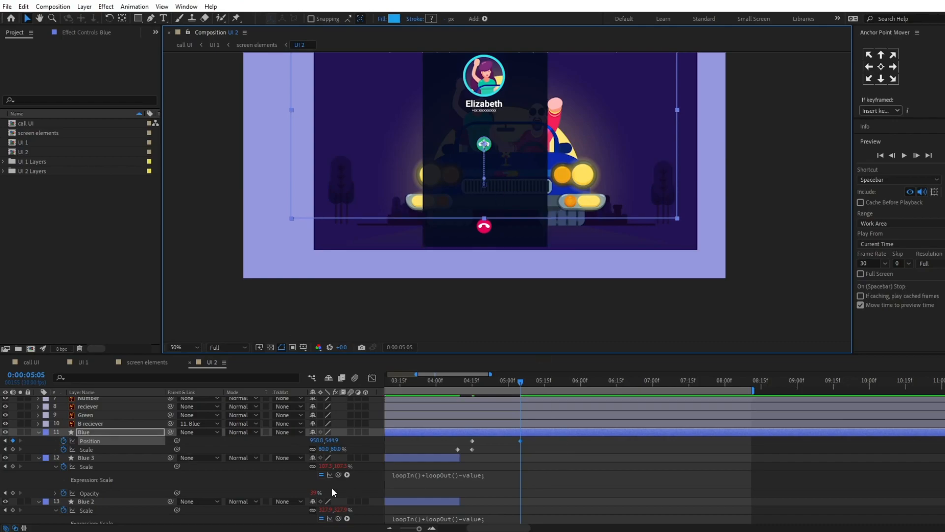
Step: Apply Easy Ease to the Blue layer's position and scale keyframes and preview the motion from 0:00:04:01
{"action": "left_click_drag", "start_coordinate": [524, 435], "coordinate": [453, 451]}
{"action": "key", "text": "F9"}
{"action": "left_click", "coordinate": [438, 381]}
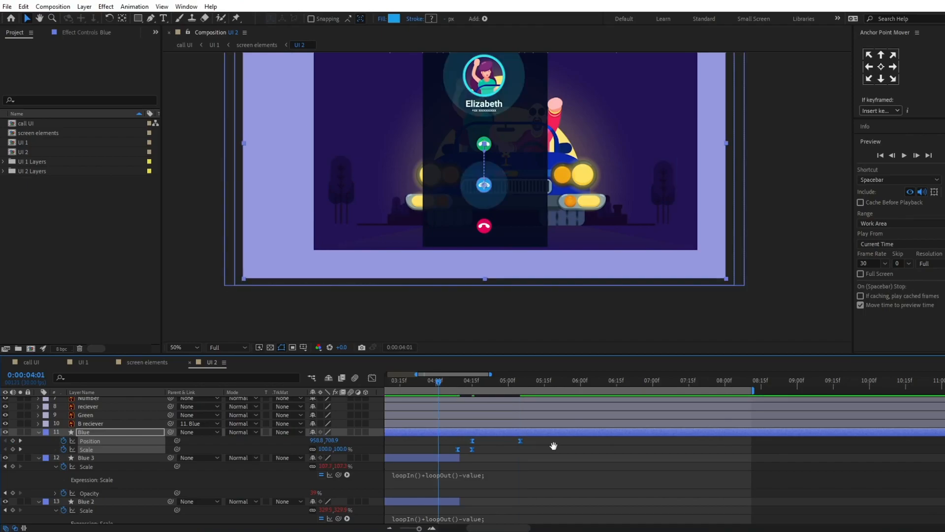
{"action": "key", "text": "space"}
{"action": "key", "text": "space"}
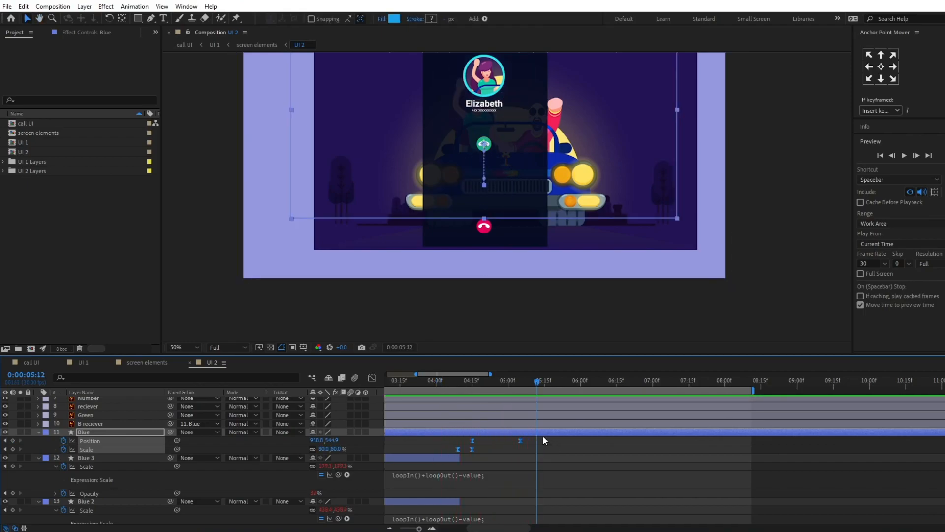
Step: Shift the Blue layer's second position keyframe to 0:00:05:00, 15 frames after the first, and preview the motion
{"action": "key", "text": "j"}
{"action": "key", "text": "j"}
{"action": "left_click", "coordinate": [31, 377]}
{"action": "type", "text": "+15"}
{"action": "key", "text": "Return"}
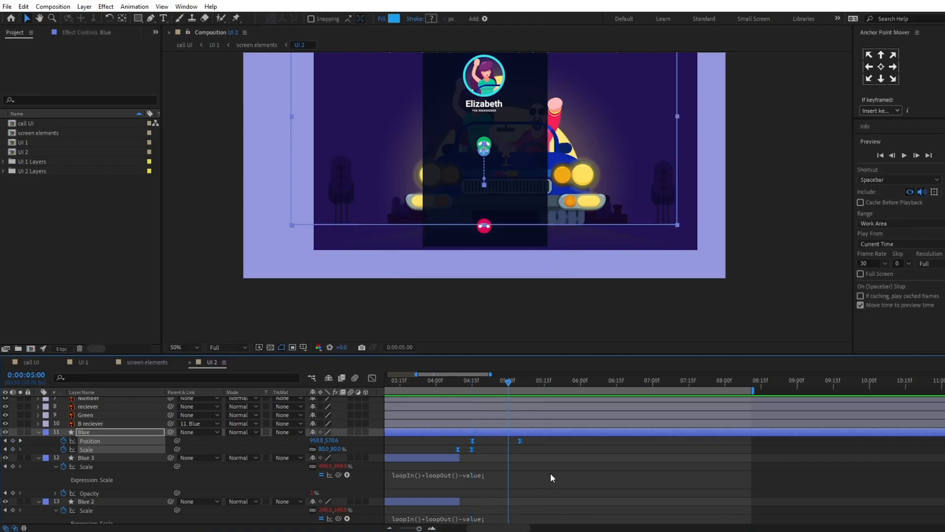
{"action": "left_click_drag", "start_coordinate": [520, 440], "coordinate": [508, 442]}
{"action": "left_click", "coordinate": [454, 382]}
{"action": "key", "text": "space"}
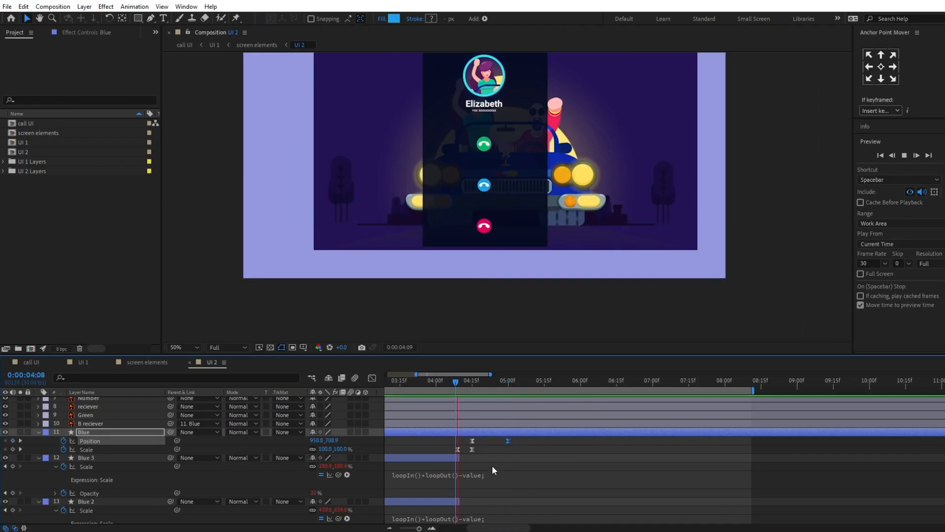
{"action": "key", "text": "space"}
Step: Add a color keyframe to the Blue layer's Fill 1 at 0:00:04:15
{"action": "left_click", "coordinate": [466, 383]}
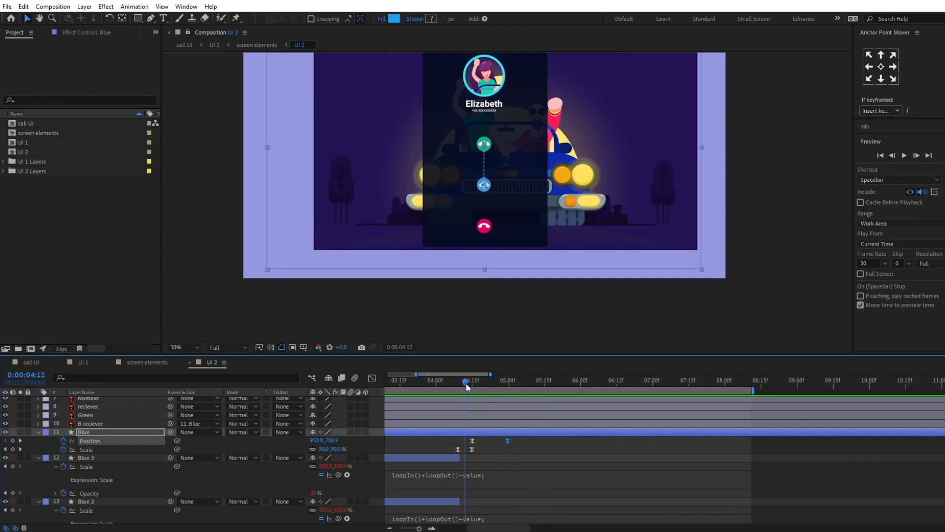
{"action": "key", "text": "k"}
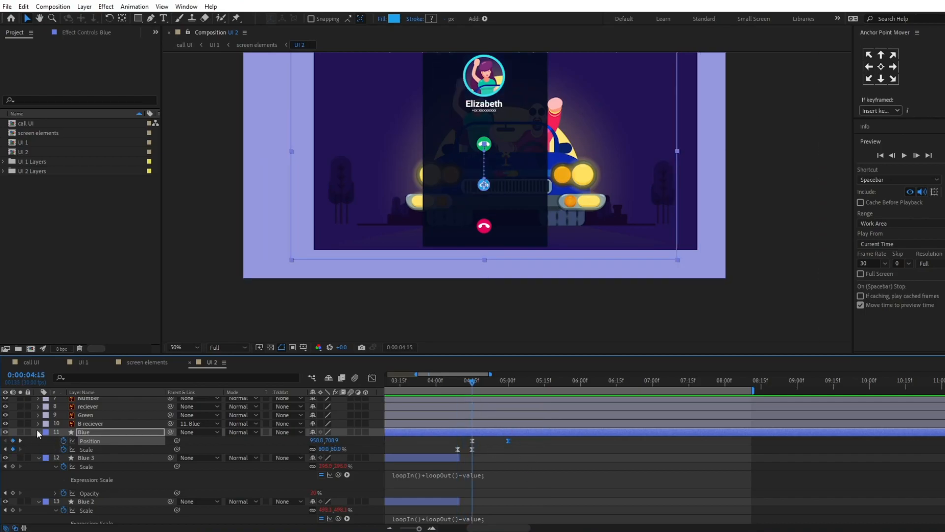
{"action": "left_click", "coordinate": [39, 431]}
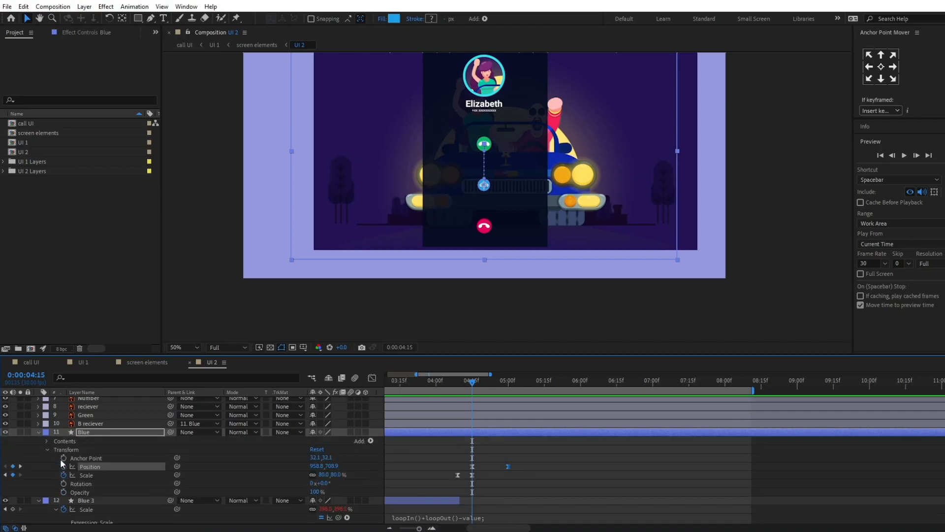
{"action": "left_click", "coordinate": [47, 441]}
{"action": "left_click", "coordinate": [56, 449]}
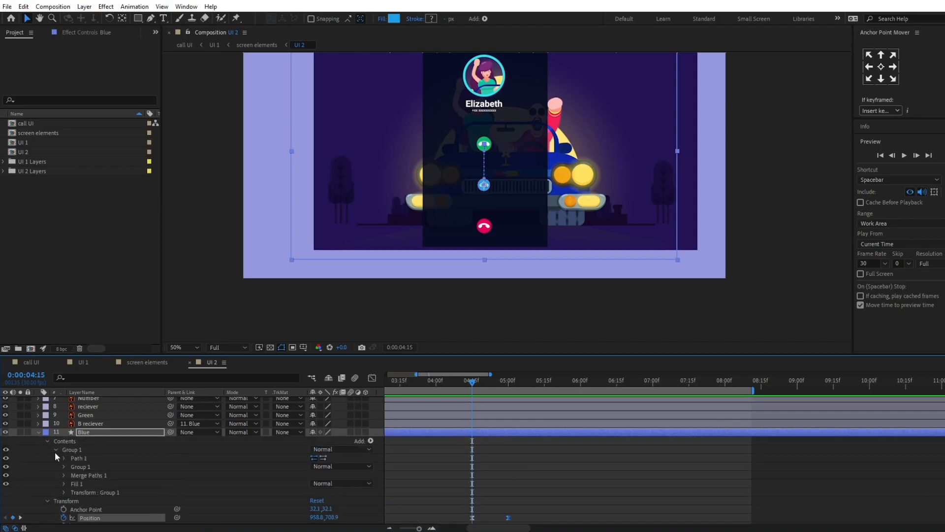
{"action": "left_click", "coordinate": [64, 483]}
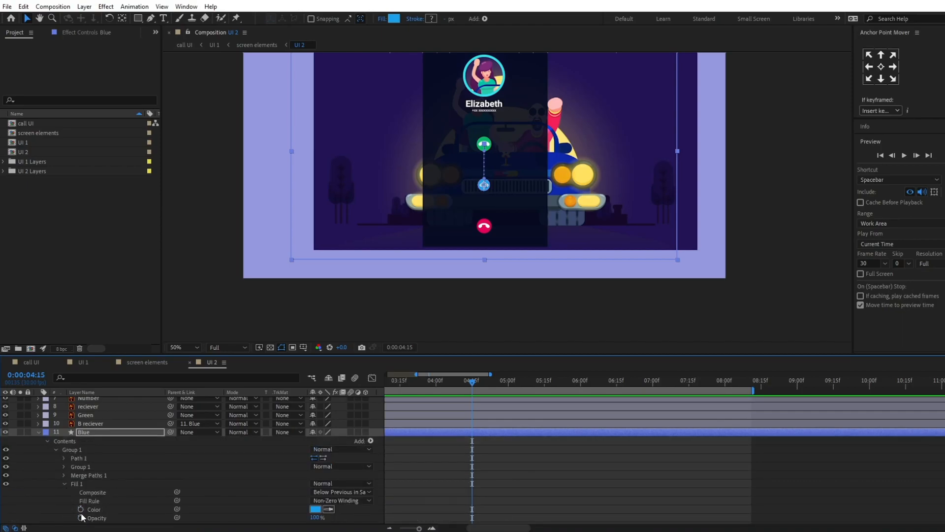
{"action": "scroll", "coordinate": [91, 497], "scroll_direction": "down", "scroll_amount": 1}
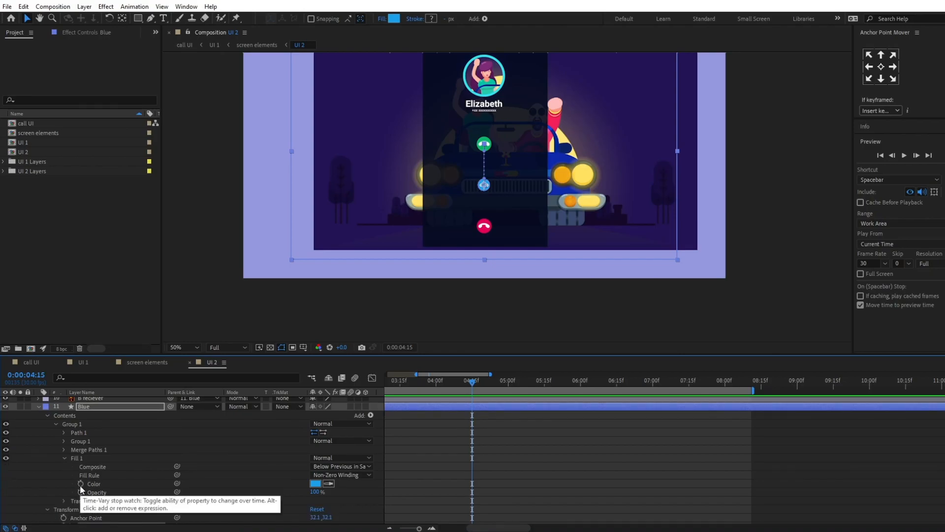
{"action": "left_click", "coordinate": [81, 484]}
{"action": "scroll", "coordinate": [563, 463], "scroll_direction": "down", "scroll_amount": 2}
Step: At 0:00:05:00, create shapes from the Green vector layer and delete the original Green layer
{"action": "key", "text": "k"}
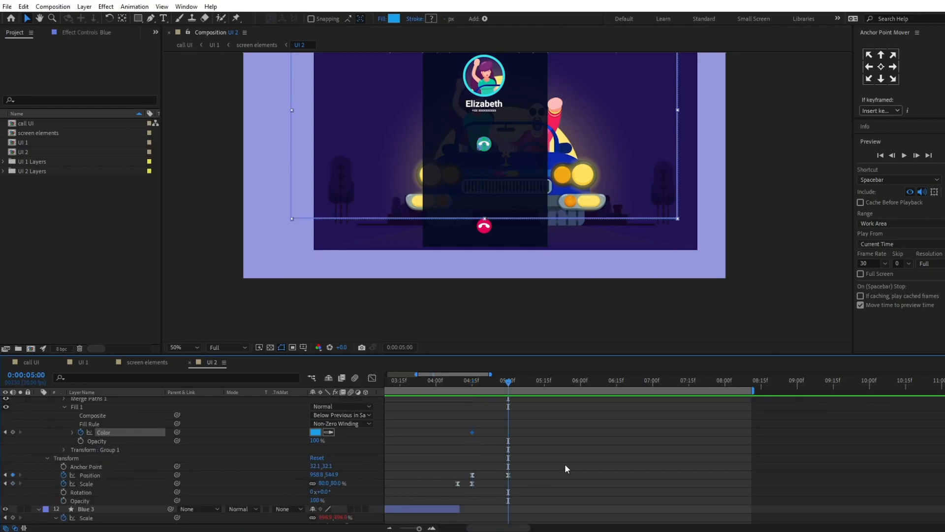
{"action": "scroll", "coordinate": [565, 463], "scroll_direction": "up", "scroll_amount": 4}
{"action": "scroll", "coordinate": [566, 466], "scroll_direction": "down", "scroll_amount": 1}
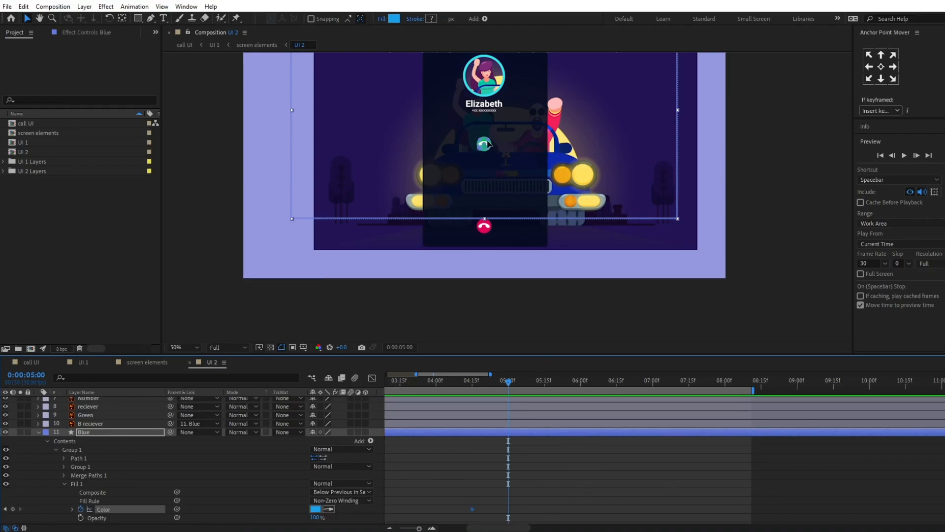
{"action": "scroll", "coordinate": [329, 479], "scroll_direction": "up", "scroll_amount": 1}
{"action": "left_click", "coordinate": [94, 442]}
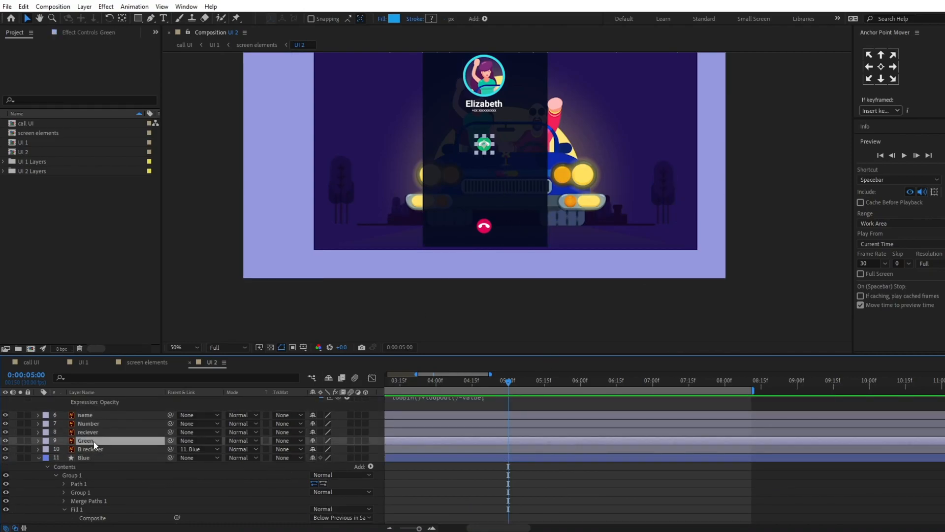
{"action": "right_click", "coordinate": [94, 442]}
{"action": "left_click", "coordinate": [90, 443]}
{"action": "right_click", "coordinate": [89, 443]}
{"action": "mouse_move", "coordinate": [140, 359]}
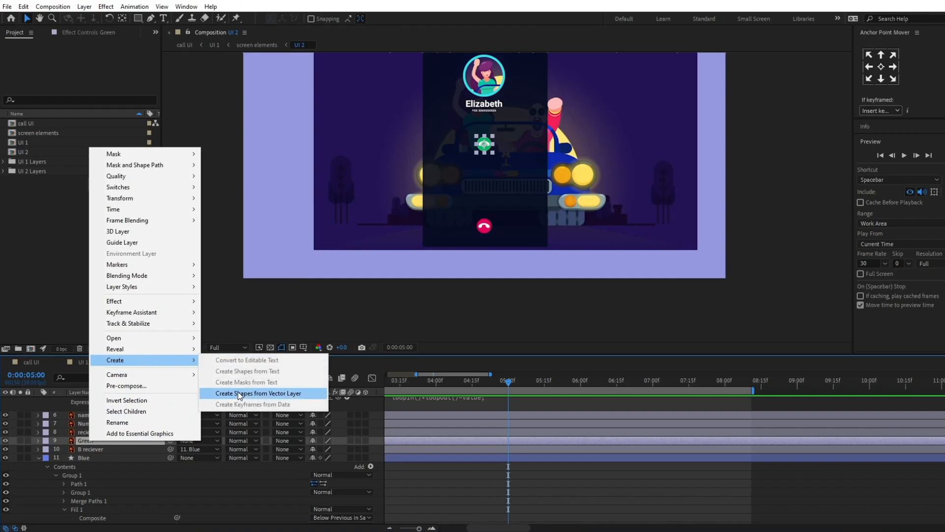
{"action": "left_click", "coordinate": [237, 393]}
{"action": "left_click", "coordinate": [96, 450]}
{"action": "key", "text": "Delete"}
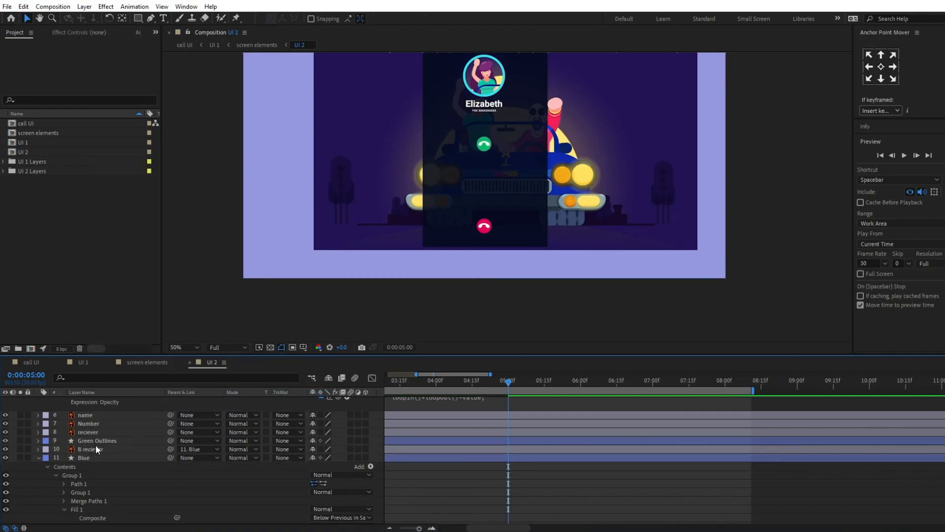
Step: Match the Blue layer's Fill 1 color at 0:00:05:00 to the Green Outlines layer's fill, hex 08B767
{"action": "left_click", "coordinate": [99, 441]}
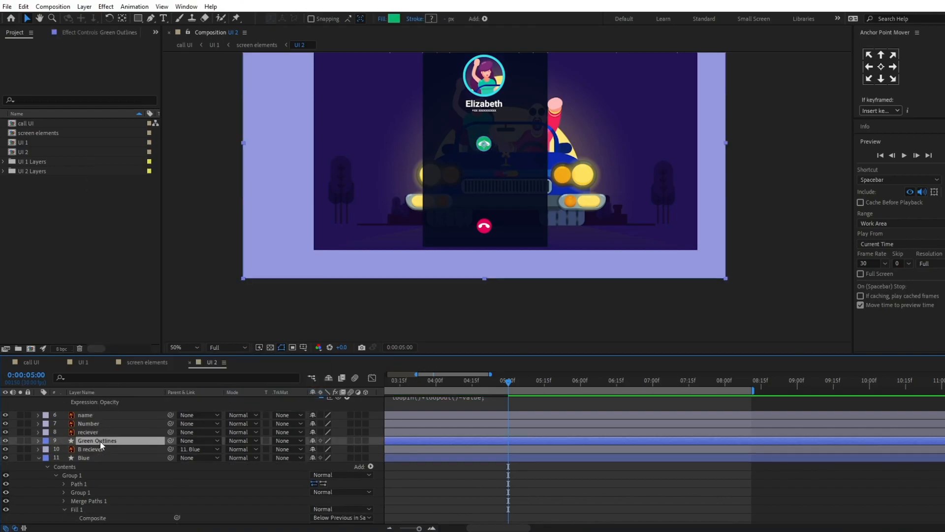
{"action": "left_click", "coordinate": [394, 19]}
{"action": "key", "text": "ctrl+c"}
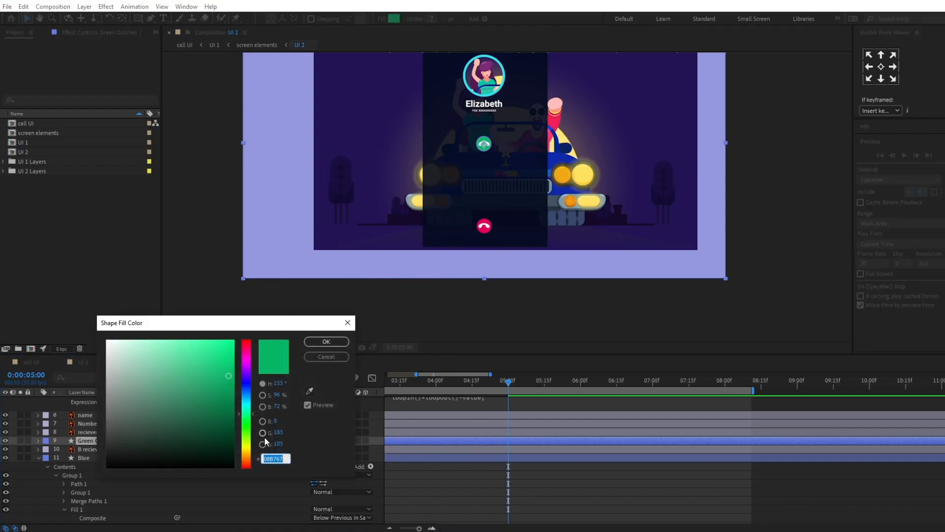
{"action": "left_click", "coordinate": [332, 356]}
{"action": "scroll", "coordinate": [528, 466], "scroll_direction": "down", "scroll_amount": 3}
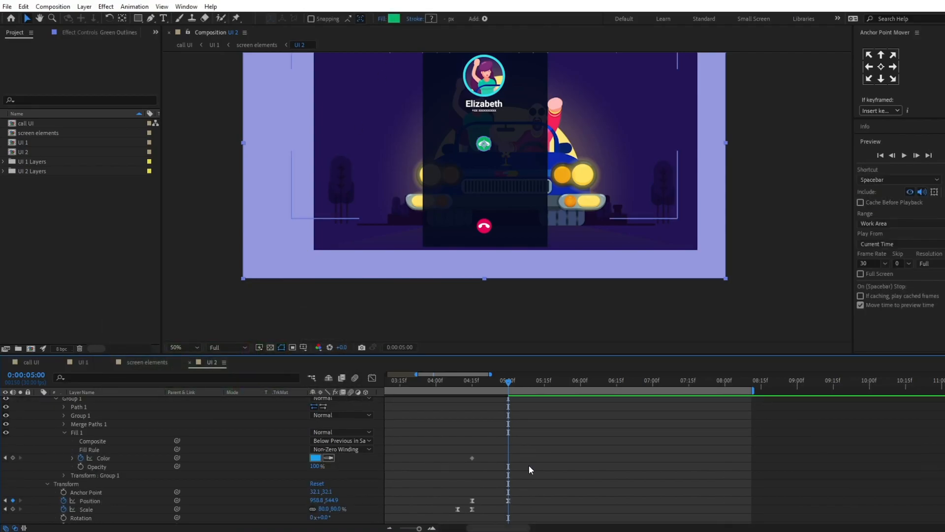
{"action": "left_click", "coordinate": [317, 458]}
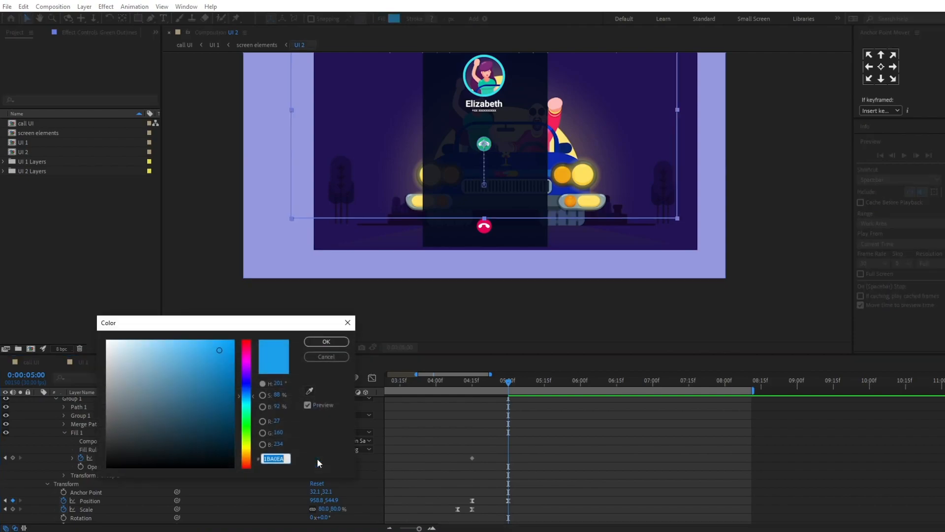
{"action": "key", "text": "ctrl+v"}
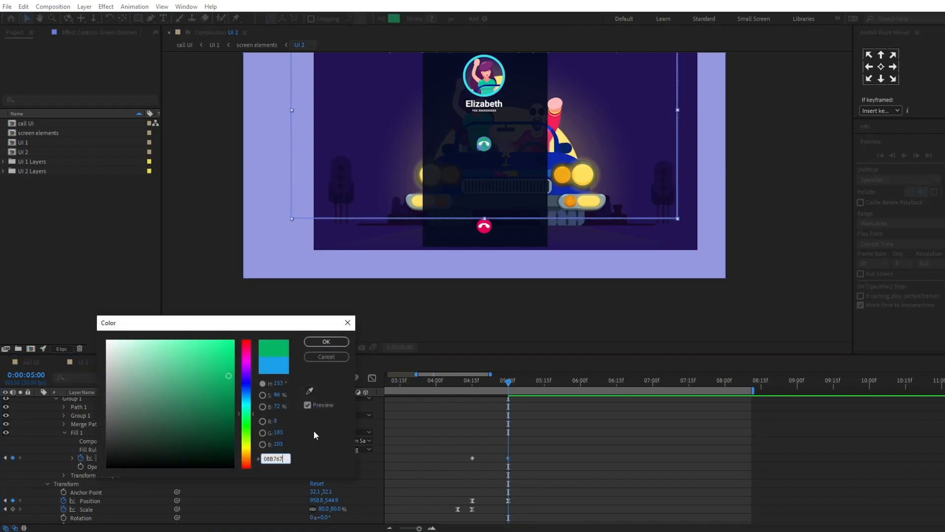
{"action": "left_click", "coordinate": [326, 342]}
Step: Apply Easy Ease to the Blue layer's two fill color keyframes and preview the color change from just before 0:00:04:15
{"action": "left_click_drag", "start_coordinate": [545, 448], "coordinate": [456, 471]}
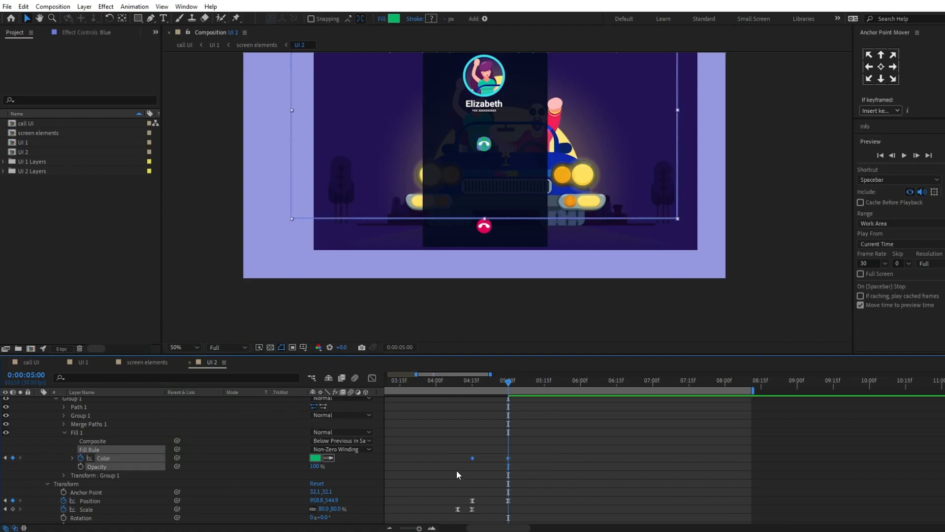
{"action": "left_click", "coordinate": [460, 386]}
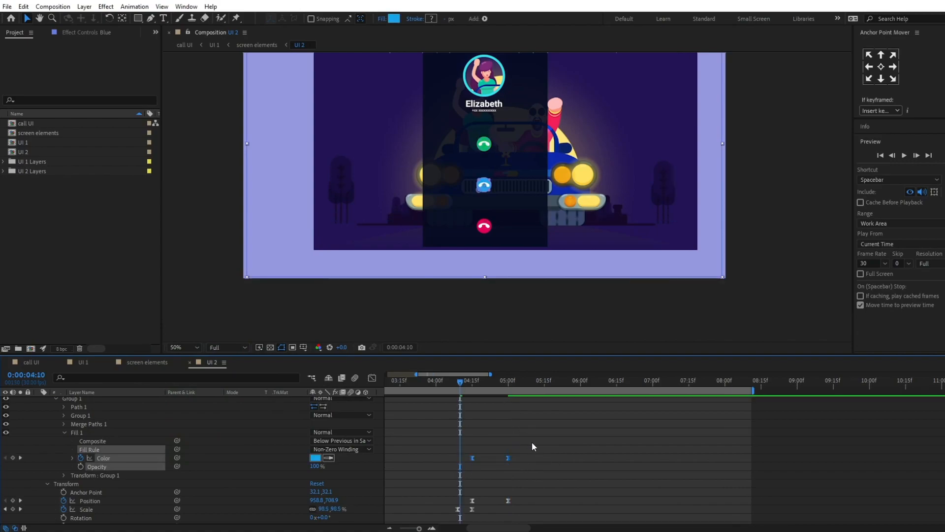
{"action": "key", "text": "space"}
{"action": "key", "text": "space"}
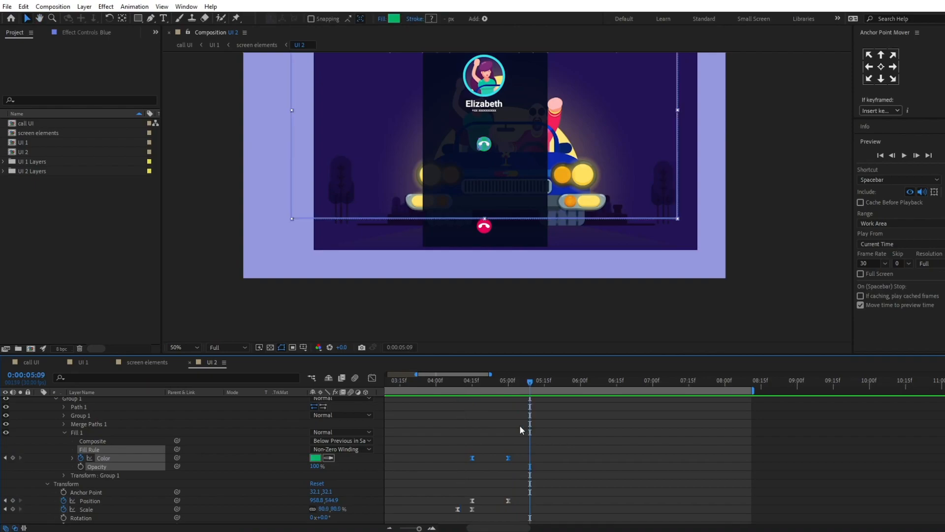
{"action": "mouse_move", "coordinate": [459, 381]}
{"action": "left_mouse_down"}
{"action": "mouse_move", "coordinate": [501, 383]}
{"action": "mouse_move", "coordinate": [465, 384]}
{"action": "left_mouse_up"}
{"action": "left_click", "coordinate": [593, 459]}
{"action": "key", "text": "space"}
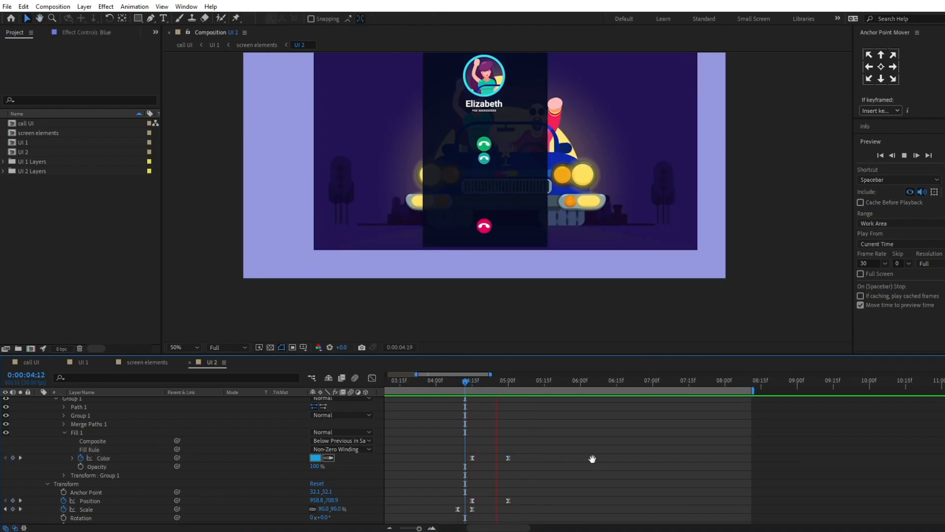
Step: At 0:00:04:09, turn on the visibility of the recieve and Deny layers
{"action": "left_click", "coordinate": [452, 386]}
{"action": "scroll", "coordinate": [577, 442], "scroll_direction": "down", "scroll_amount": 3}
{"action": "scroll", "coordinate": [577, 442], "scroll_direction": "down", "scroll_amount": 5}
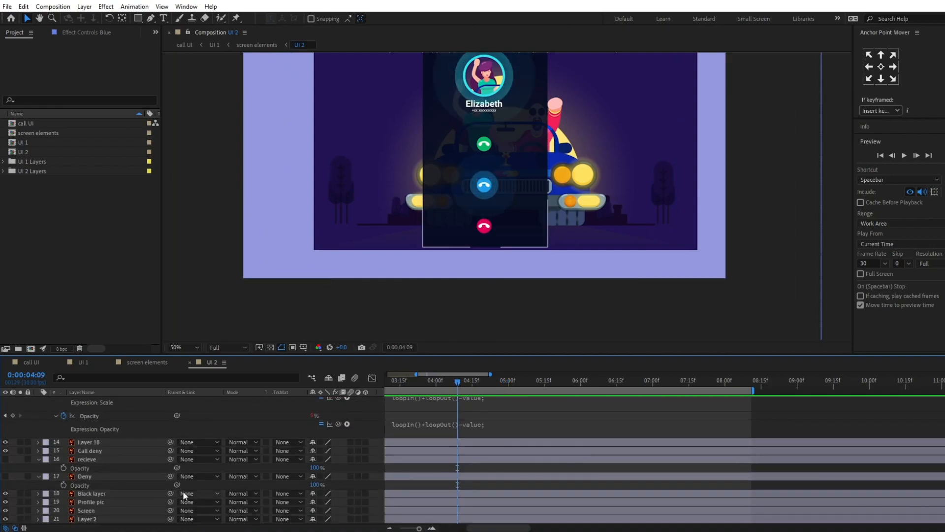
{"action": "left_click", "coordinate": [96, 460]}
{"action": "left_click", "coordinate": [94, 475], "text": "ctrl"}
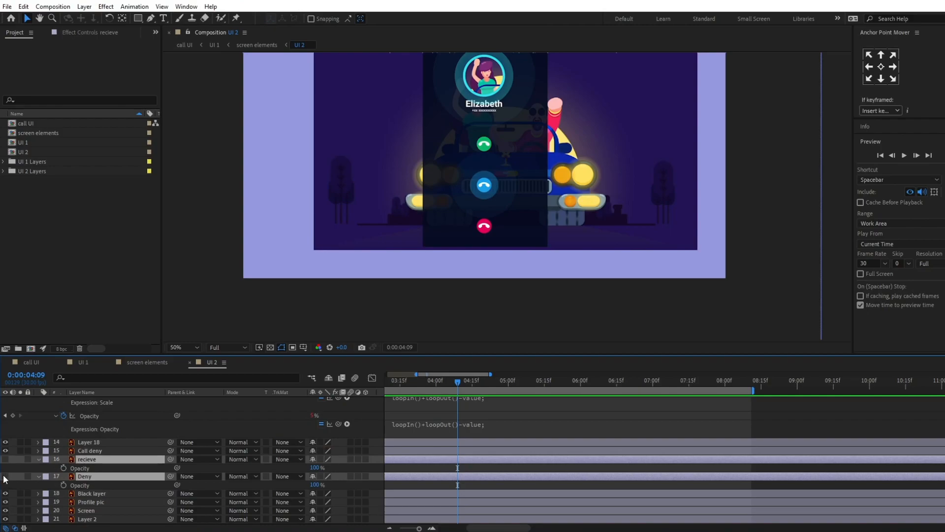
{"action": "left_click_drag", "start_coordinate": [5, 459], "coordinate": [5, 476]}
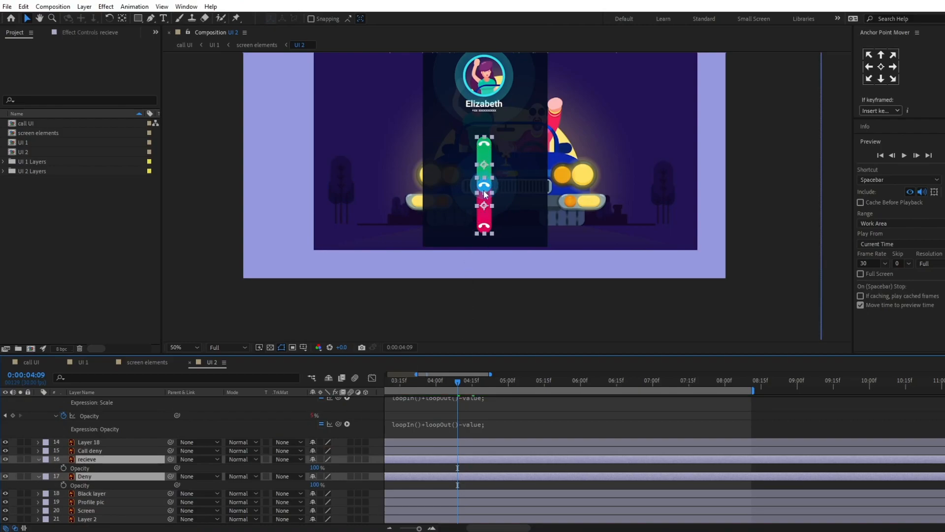
Step: Create shapes from the recieve and Deny vector layers and delete the two original layers
{"action": "right_click", "coordinate": [103, 465]}
{"action": "mouse_move", "coordinate": [139, 382]}
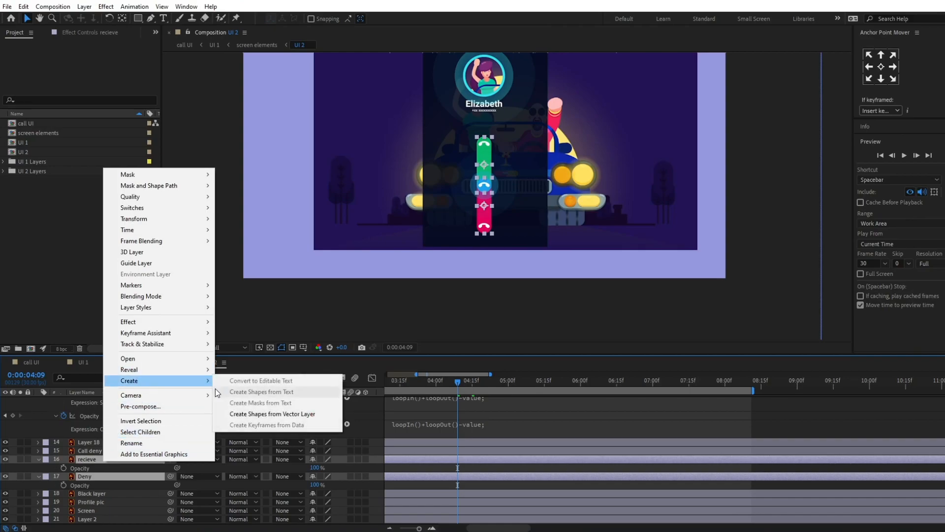
{"action": "left_click", "coordinate": [240, 415]}
{"action": "left_click_drag", "start_coordinate": [96, 483], "coordinate": [102, 465]}
{"action": "left_click", "coordinate": [88, 479]}
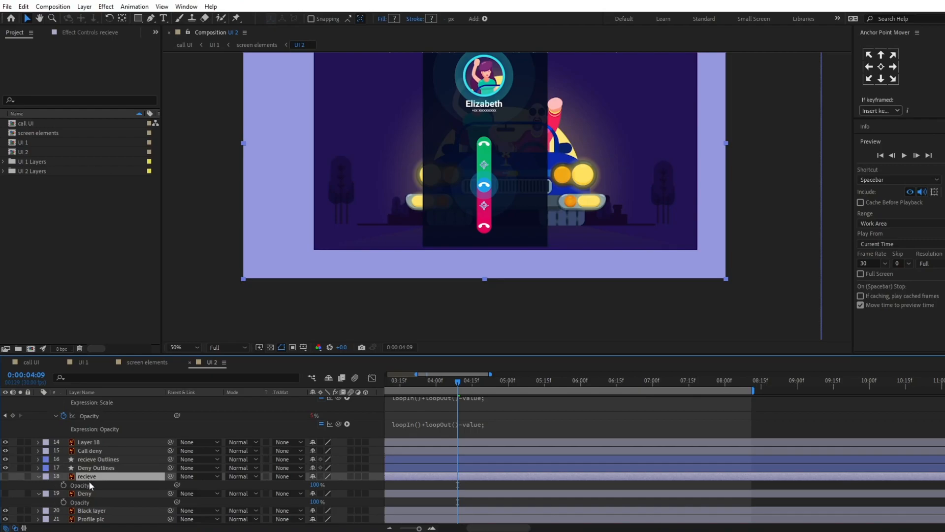
{"action": "left_click", "coordinate": [90, 490], "text": "ctrl"}
{"action": "key", "text": "Delete"}
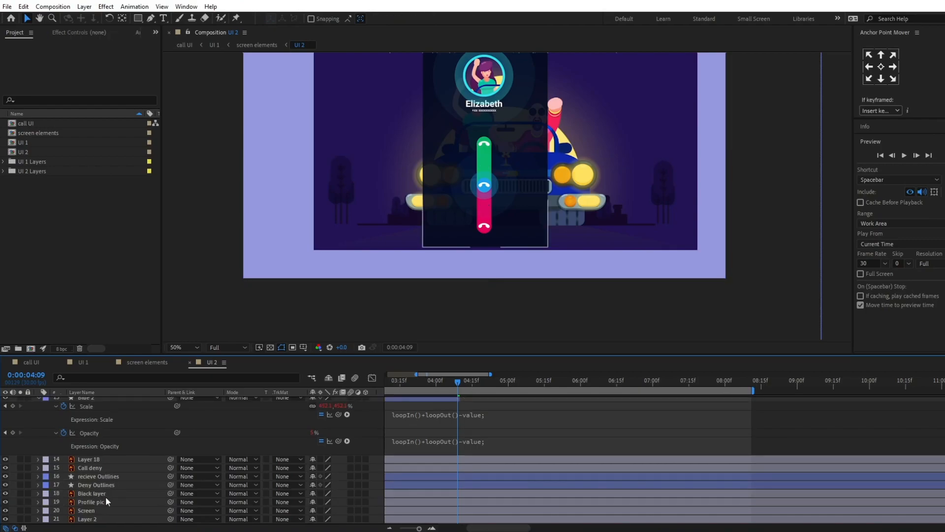
Step: Set the opacity of the recieve Outlines and Deny Outlines layers to 50%
{"action": "left_click", "coordinate": [96, 477]}
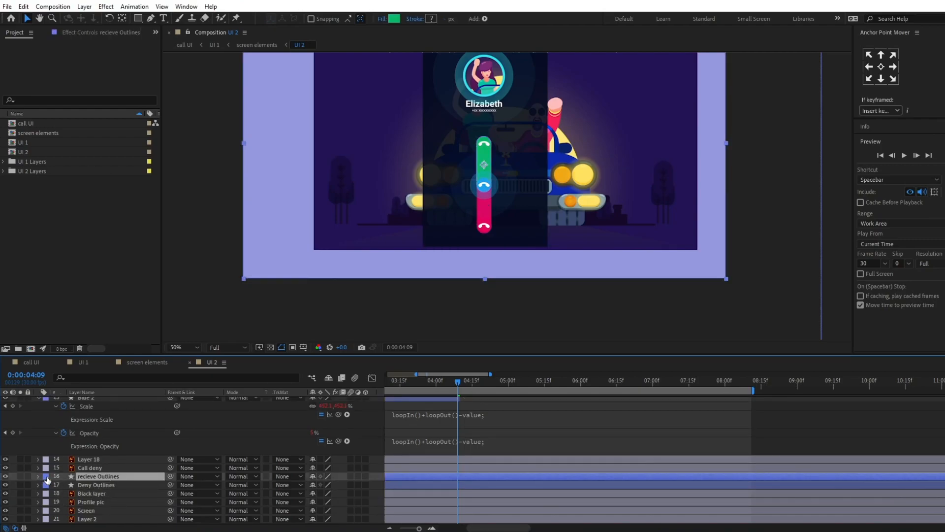
{"action": "left_click", "coordinate": [88, 485], "text": "ctrl"}
{"action": "key", "text": "t"}
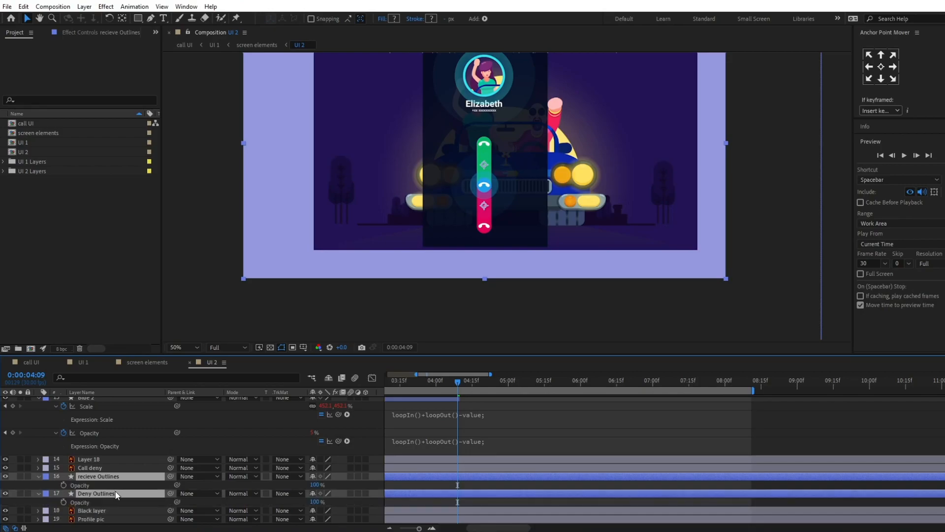
{"action": "left_click", "coordinate": [315, 485]}
{"action": "type", "text": "50"}
{"action": "key", "text": "Return"}
Step: Add opacity keyframes to the recieve Outlines and Deny Outlines layers at 0:00:04:09 and 0:00:04:15
{"action": "scroll", "coordinate": [518, 448], "scroll_direction": "up", "scroll_amount": 3}
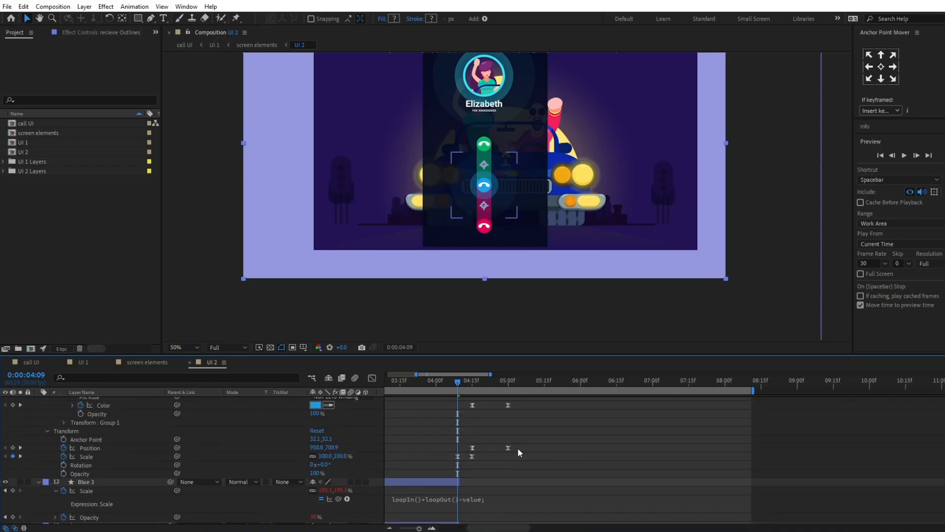
{"action": "left_click_drag", "start_coordinate": [493, 355], "coordinate": [487, 274]}
{"action": "left_click", "coordinate": [63, 467]}
{"action": "scroll", "coordinate": [507, 451], "scroll_direction": "up", "scroll_amount": 2}
{"action": "scroll", "coordinate": [507, 450], "scroll_direction": "up", "scroll_amount": 1}
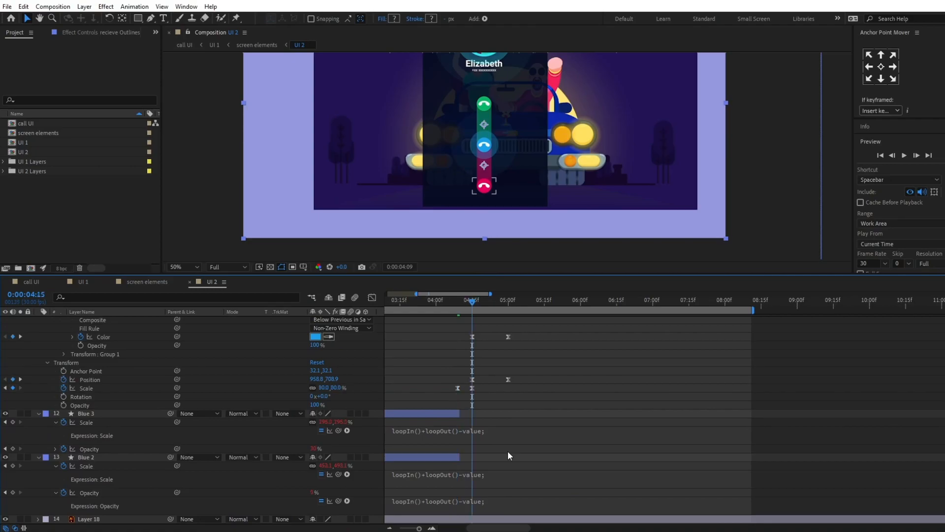
{"action": "key", "text": "k"}
{"action": "scroll", "coordinate": [507, 451], "scroll_direction": "down", "scroll_amount": 3}
{"action": "left_click", "coordinate": [13, 467]}
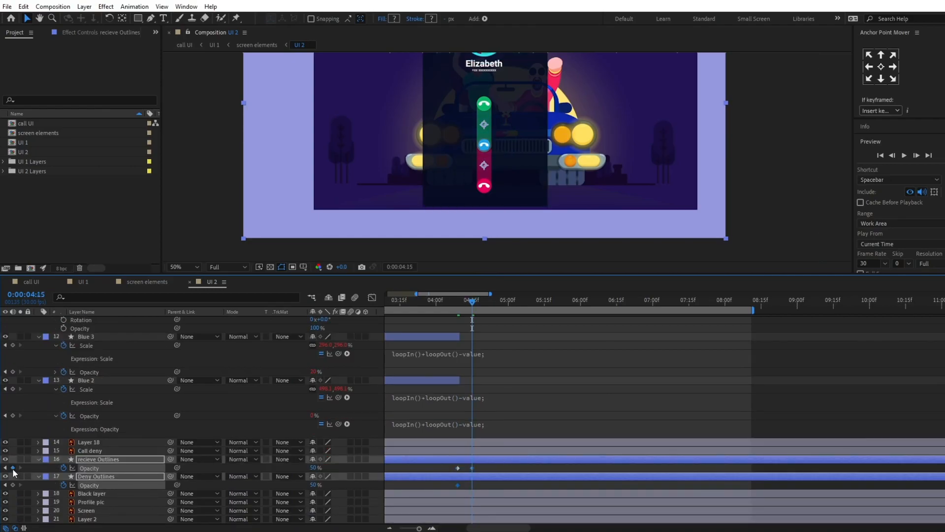
Step: Set the opacity of both outline layers to 0% at the 0:00:04:09 keyframe
{"action": "key", "text": "j"}
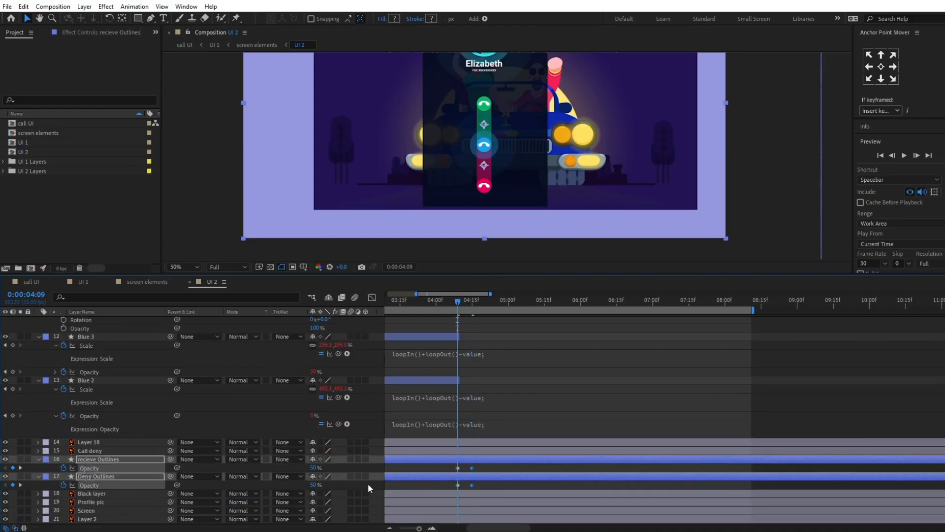
{"action": "left_click", "coordinate": [314, 467]}
{"action": "type", "text": "0"}
{"action": "key", "text": "Return"}
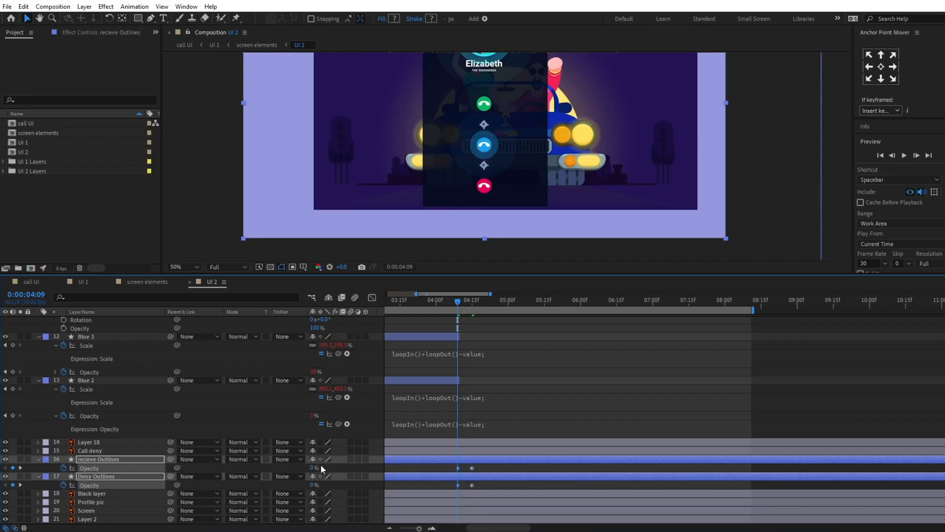
Step: Apply Easy Ease to both outline layers' opacity keyframes, preview the fade-in and check the button's position over the green bar at 0:00:04:20
{"action": "left_click_drag", "start_coordinate": [489, 465], "coordinate": [413, 490]}
{"action": "key", "text": "F9"}
{"action": "key", "text": "space"}
{"action": "key", "text": "space"}
{"action": "left_click", "coordinate": [459, 302]}
{"action": "key", "text": "space"}
{"action": "key", "text": "space"}
{"action": "key", "text": "k"}
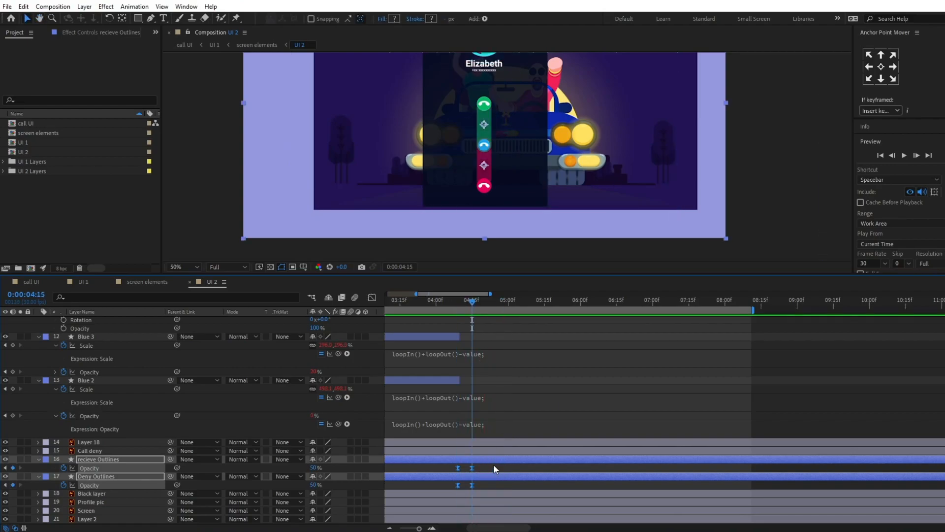
{"action": "left_click_drag", "start_coordinate": [485, 300], "coordinate": [484, 301]}
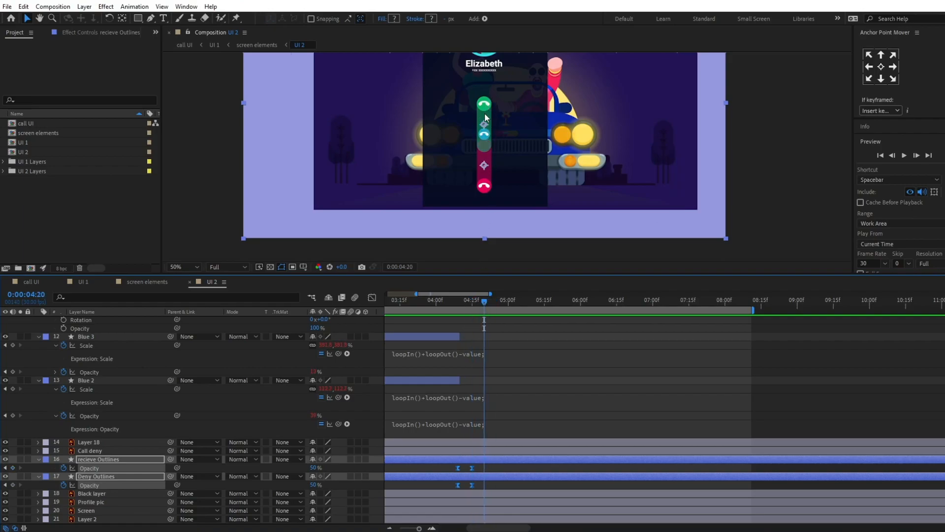
{"action": "scroll", "coordinate": [489, 127], "scroll_direction": "up", "scroll_amount": 2}
{"action": "left_click_drag", "start_coordinate": [499, 109], "coordinate": [521, 188]}
{"action": "scroll", "coordinate": [521, 188], "scroll_direction": "down", "scroll_amount": 2}
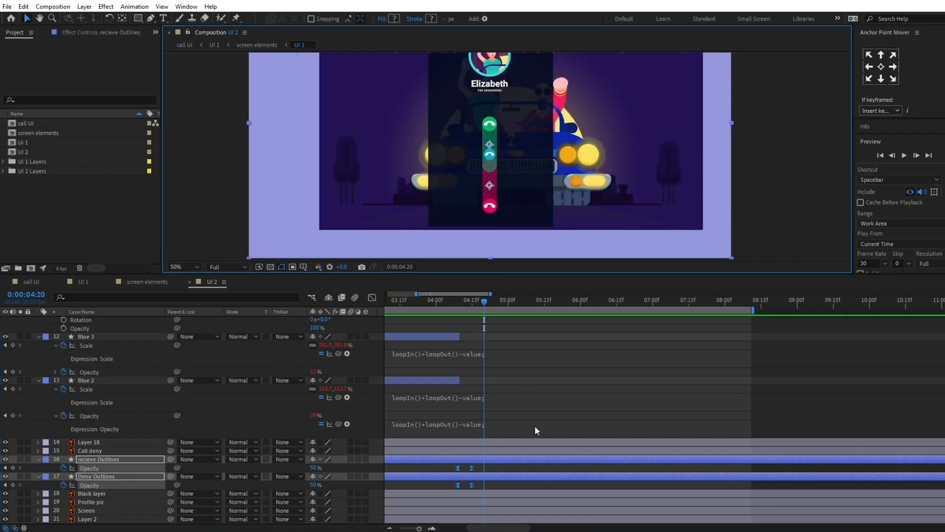
Step: At 0:00:04:15, add a path keyframe to Path 1 in Group 1 of the recieve Outlines layer
{"action": "key", "text": "j"}
{"action": "left_click", "coordinate": [489, 465]}
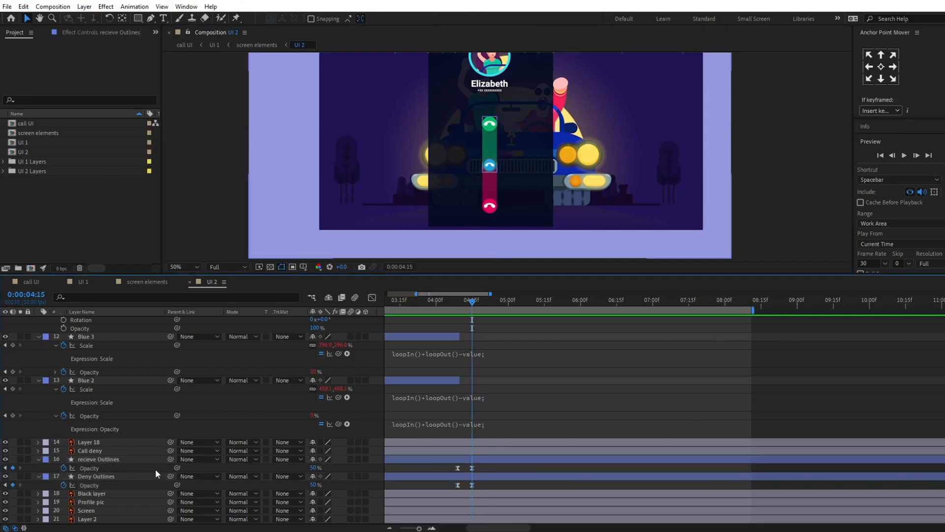
{"action": "left_click", "coordinate": [39, 459]}
{"action": "left_click", "coordinate": [39, 459]}
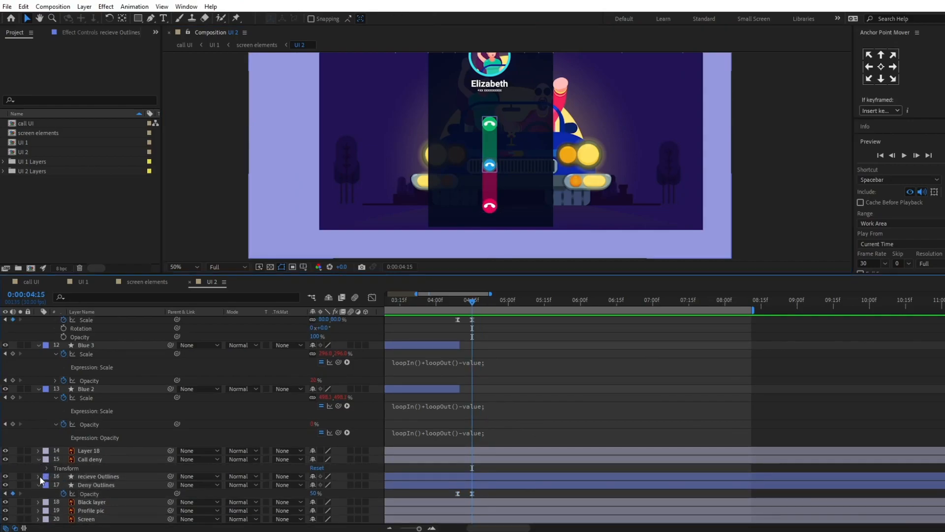
{"action": "left_click", "coordinate": [37, 476]}
{"action": "scroll", "coordinate": [71, 467], "scroll_direction": "down", "scroll_amount": 2}
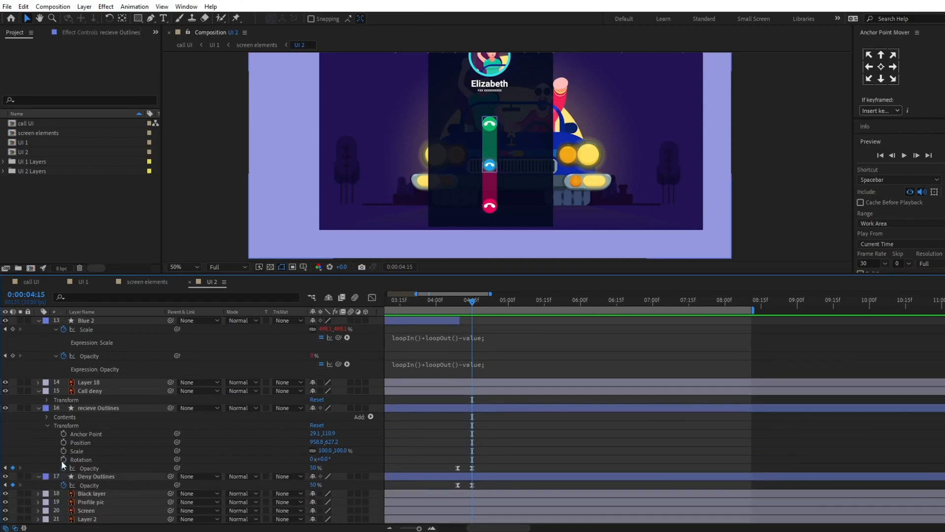
{"action": "left_click", "coordinate": [47, 417]}
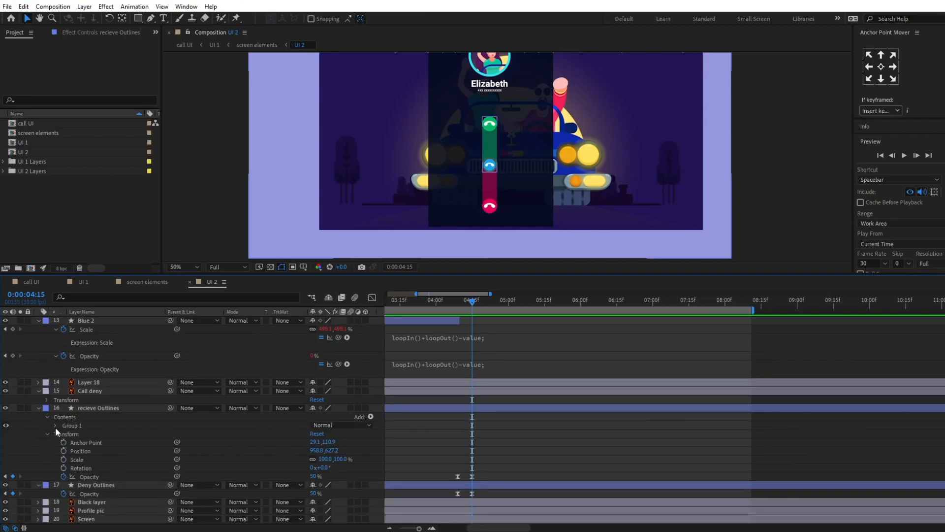
{"action": "left_click", "coordinate": [55, 426]}
{"action": "left_click", "coordinate": [63, 433]}
{"action": "left_click", "coordinate": [81, 442]}
Step: At 0:00:05:00, shorten the recieve Outlines path by moving its lower end points up onto the green call button
{"action": "scroll", "coordinate": [512, 442], "scroll_direction": "down", "scroll_amount": 2}
{"action": "scroll", "coordinate": [518, 442], "scroll_direction": "up", "scroll_amount": 6}
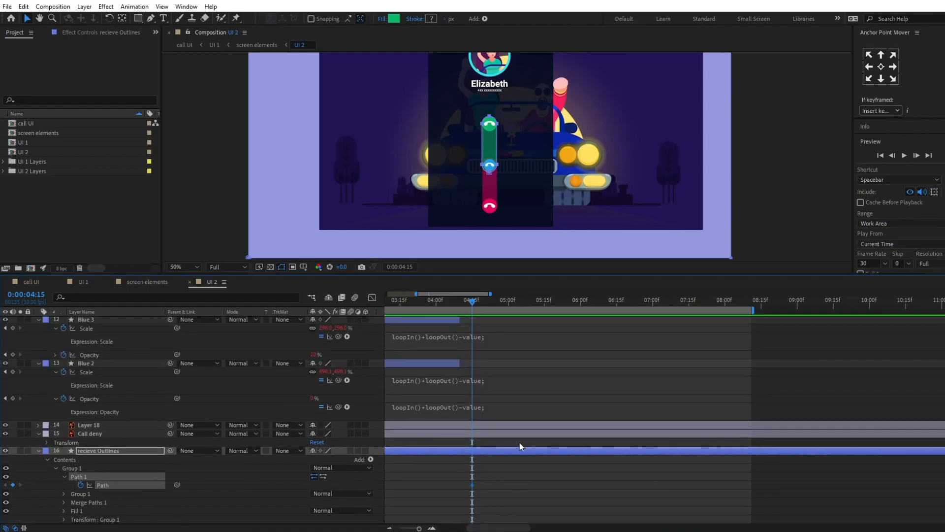
{"action": "key", "text": "k"}
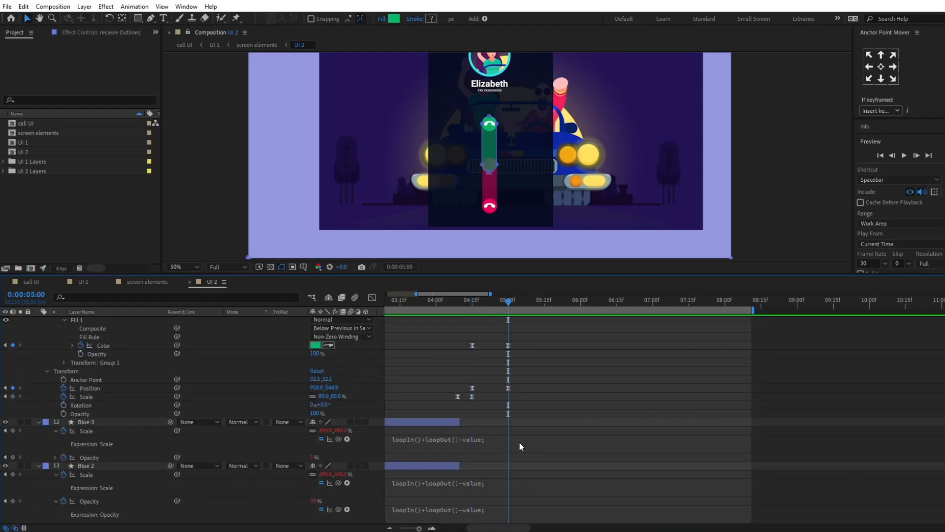
{"action": "scroll", "coordinate": [519, 442], "scroll_direction": "down", "scroll_amount": 3}
{"action": "scroll", "coordinate": [523, 444], "scroll_direction": "down", "scroll_amount": 2}
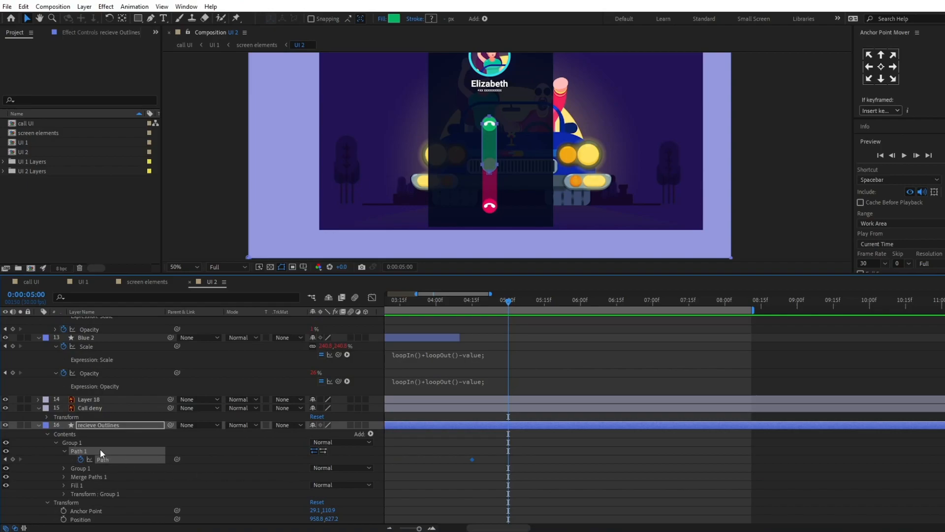
{"action": "left_click", "coordinate": [86, 447]}
{"action": "scroll", "coordinate": [477, 165], "scroll_direction": "up", "scroll_amount": 2}
{"action": "scroll", "coordinate": [478, 164], "scroll_direction": "up", "scroll_amount": 2}
{"action": "left_click_drag", "start_coordinate": [443, 196], "coordinate": [519, 236]}
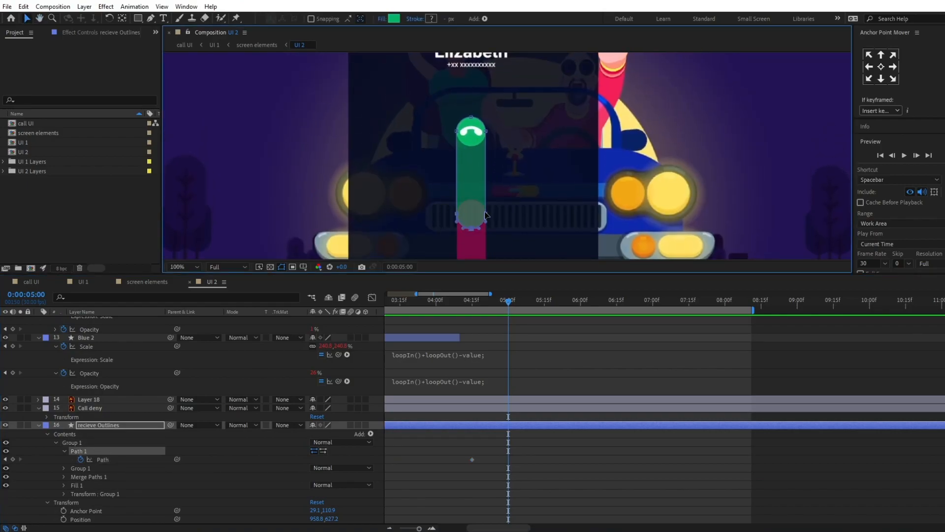
{"action": "scroll", "coordinate": [490, 217], "scroll_direction": "up", "scroll_amount": 2}
{"action": "double_click", "coordinate": [449, 197]}
{"action": "left_click_drag", "start_coordinate": [449, 197], "coordinate": [454, 141]}
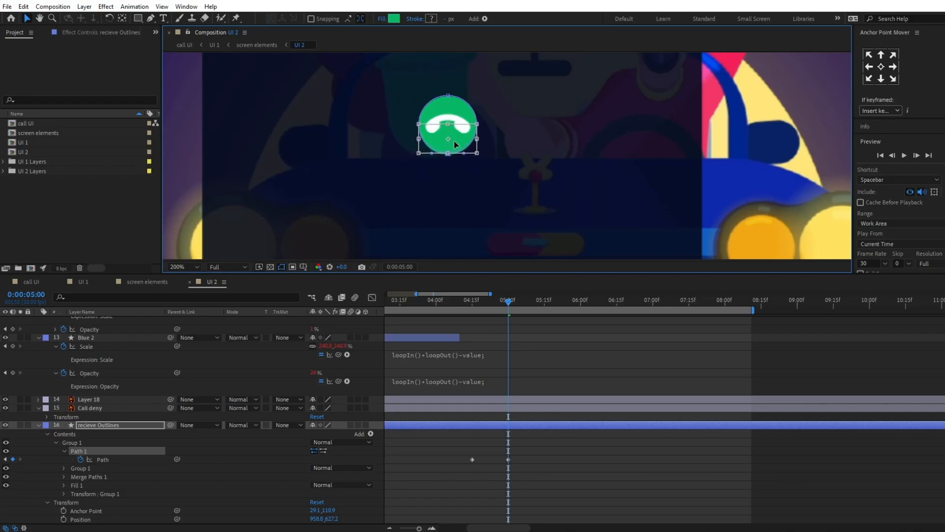
{"action": "scroll", "coordinate": [490, 182], "scroll_direction": "down", "scroll_amount": 1}
{"action": "left_click_drag", "start_coordinate": [539, 207], "coordinate": [540, 150]}
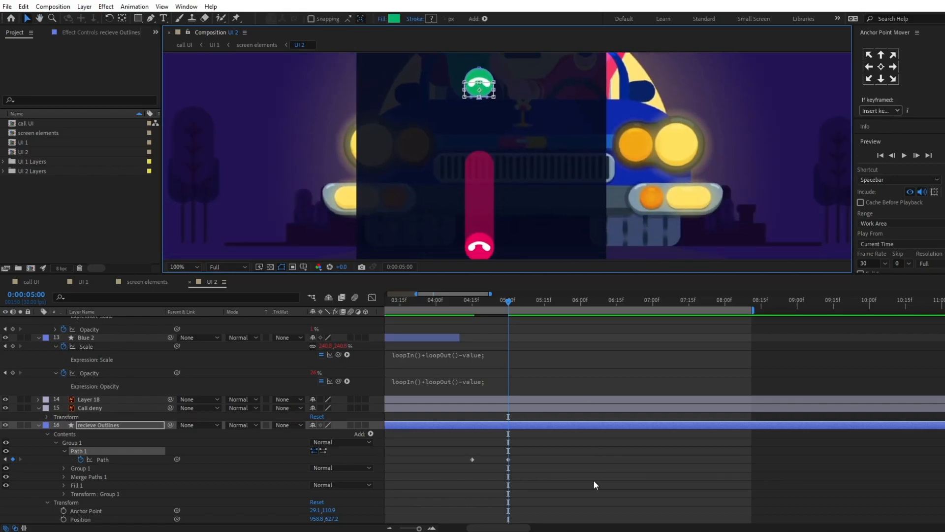
Step: Add path keyframes to Path 1 in Group 1 of the Deny Outlines layer at 0:00:04:15 and 0:00:05:00
{"action": "scroll", "coordinate": [593, 482], "scroll_direction": "down", "scroll_amount": 3}
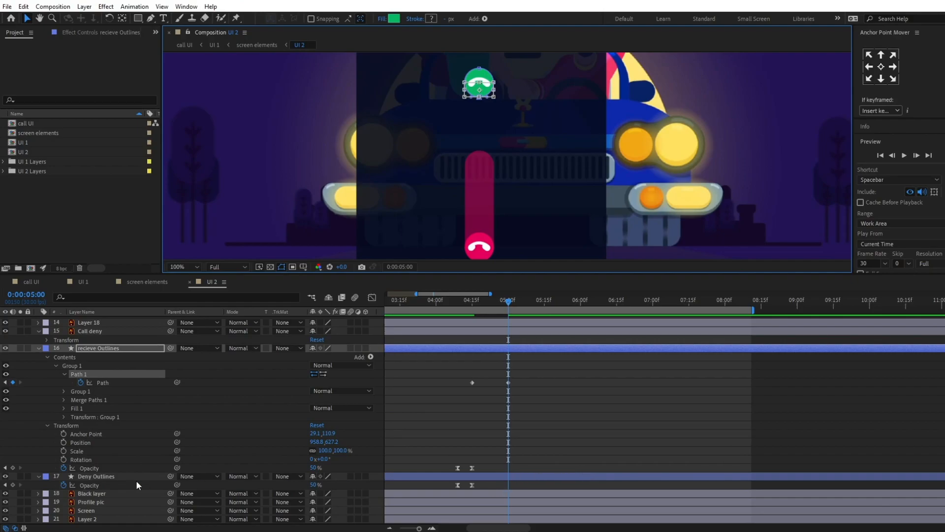
{"action": "left_click", "coordinate": [39, 476]}
{"action": "left_click", "coordinate": [37, 485]}
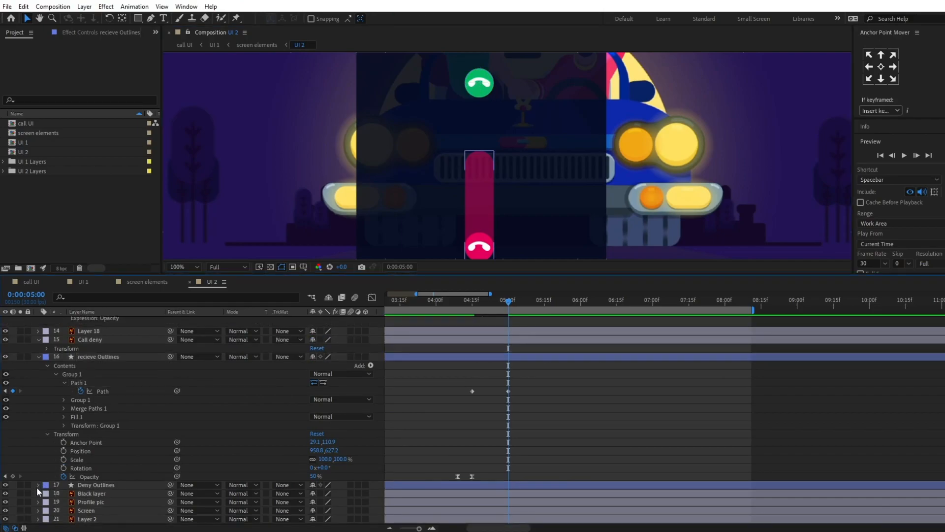
{"action": "scroll", "coordinate": [99, 479], "scroll_direction": "down", "scroll_amount": 1}
{"action": "scroll", "coordinate": [60, 461], "scroll_direction": "down", "scroll_amount": 2}
{"action": "left_click", "coordinate": [47, 433]}
{"action": "left_click", "coordinate": [56, 442]}
{"action": "left_click", "coordinate": [65, 451]}
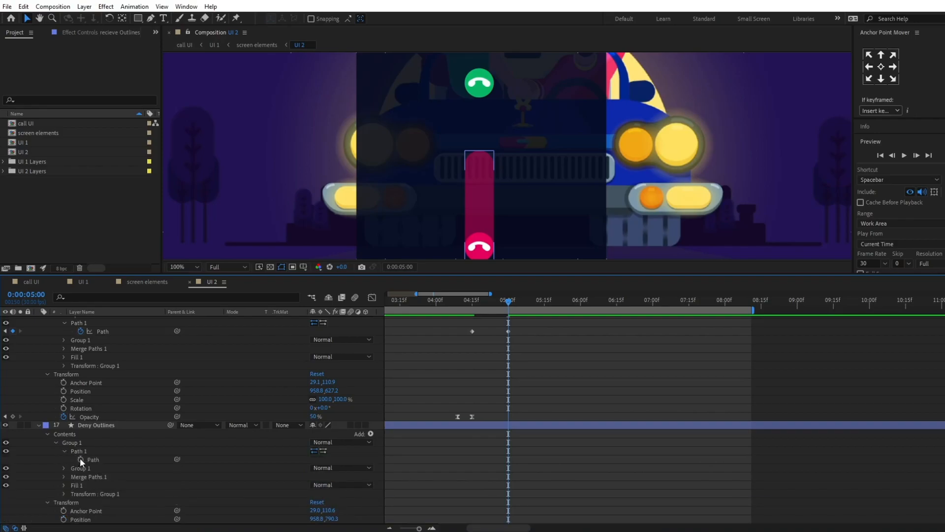
{"action": "left_click", "coordinate": [80, 459]}
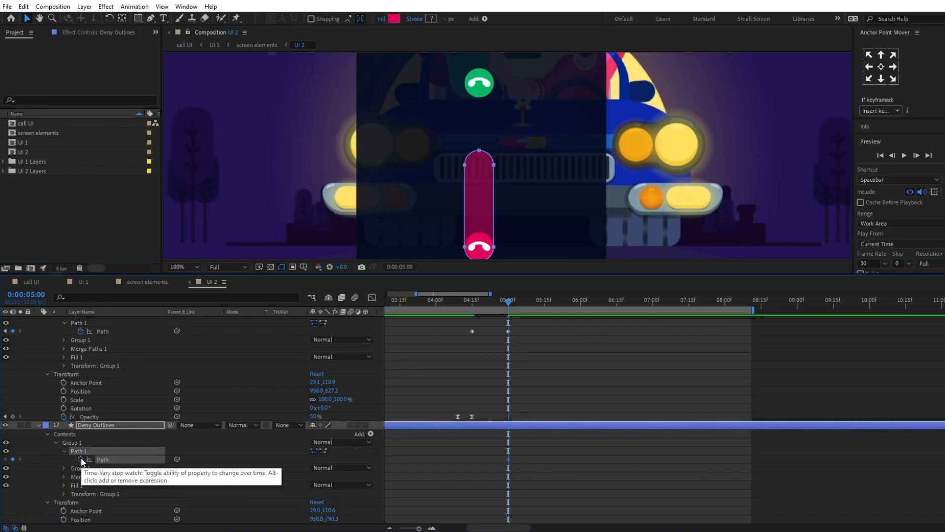
{"action": "key", "text": "j"}
{"action": "left_click", "coordinate": [13, 459]}
{"action": "key", "text": "k"}
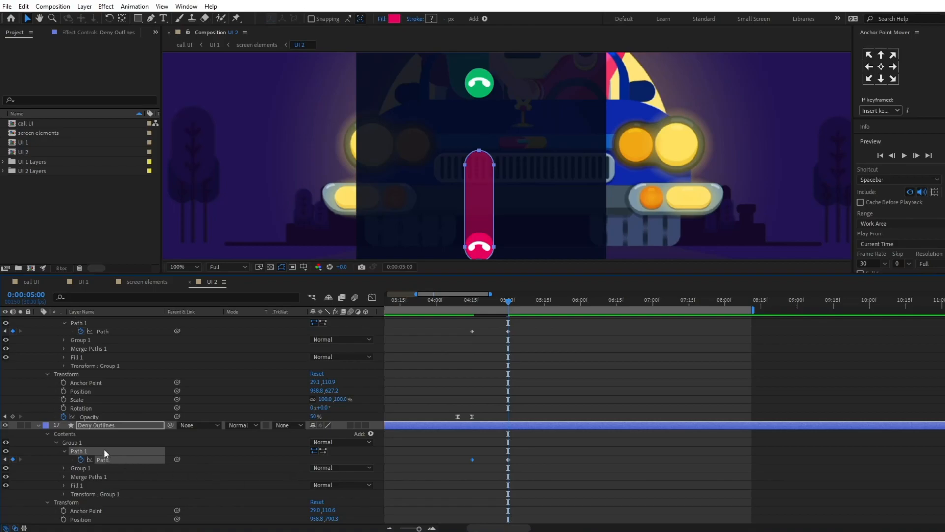
Step: At 0:00:05:00, stretch the Deny Outlines path by moving its upper end points up onto the green call button
{"action": "left_click", "coordinate": [104, 450]}
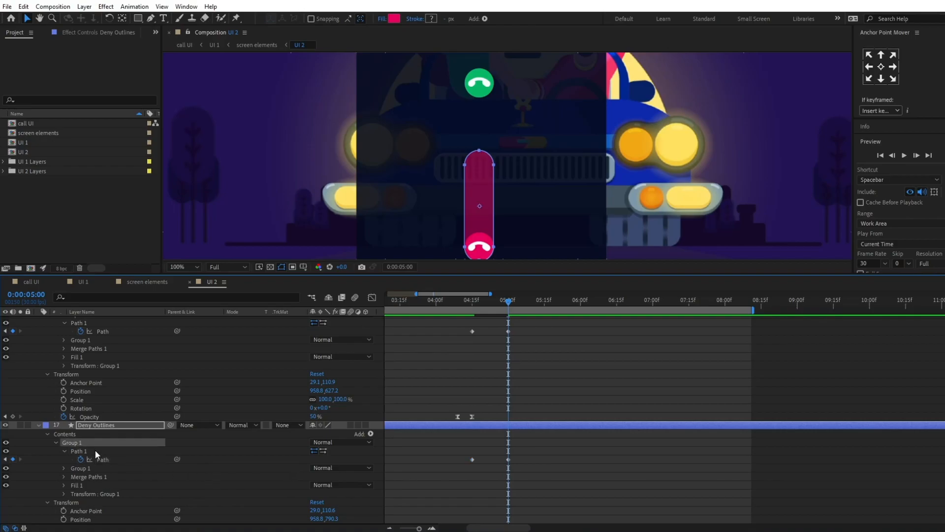
{"action": "left_click_drag", "start_coordinate": [446, 129], "coordinate": [528, 188]}
{"action": "scroll", "coordinate": [477, 166], "scroll_direction": "up", "scroll_amount": 1}
{"action": "left_click_drag", "start_coordinate": [475, 166], "coordinate": [476, 128]}
{"action": "double_click", "coordinate": [500, 236]}
{"action": "key", "text": "space"}
Step: Set the opacity of the Deny Outlines layer to 0% at 0:00:05:00
{"action": "scroll", "coordinate": [561, 392], "scroll_direction": "down", "scroll_amount": 3}
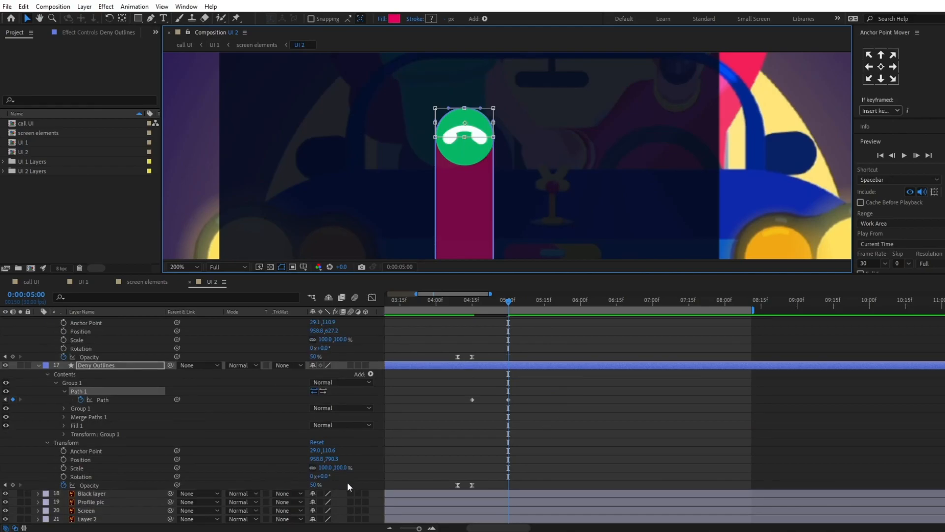
{"action": "left_click_drag", "start_coordinate": [315, 485], "coordinate": [205, 485]}
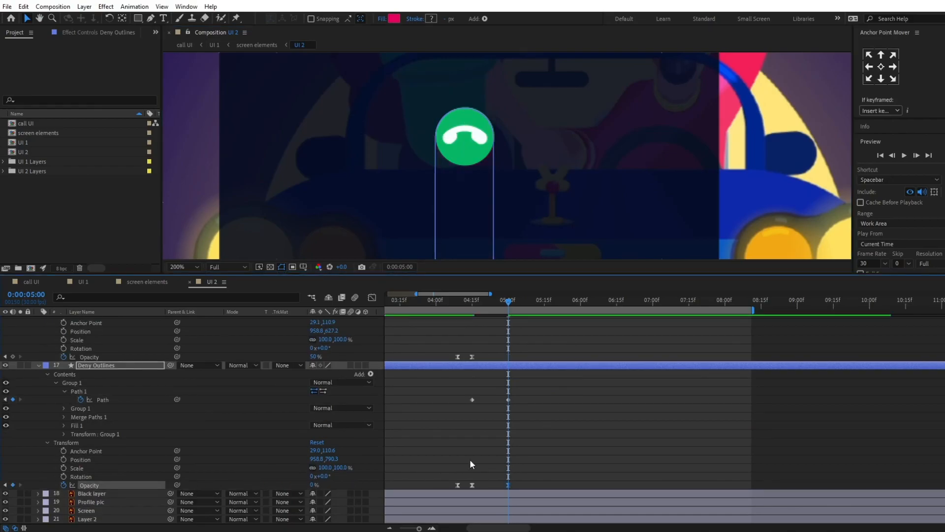
{"action": "key", "text": "comma"}
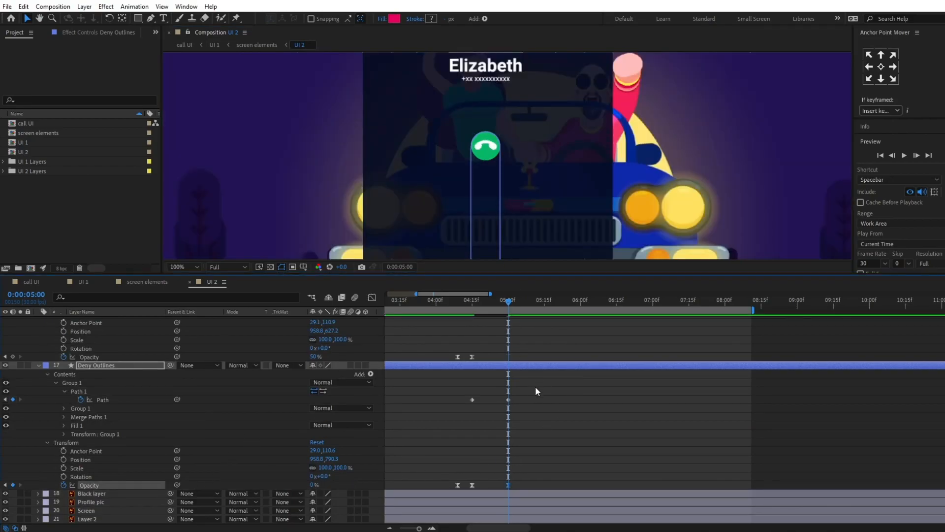
Step: Try setting the recieve Outlines opacity to 100% at 0:00:05:00 and preview the slide
{"action": "scroll", "coordinate": [238, 405], "scroll_direction": "up", "scroll_amount": 2}
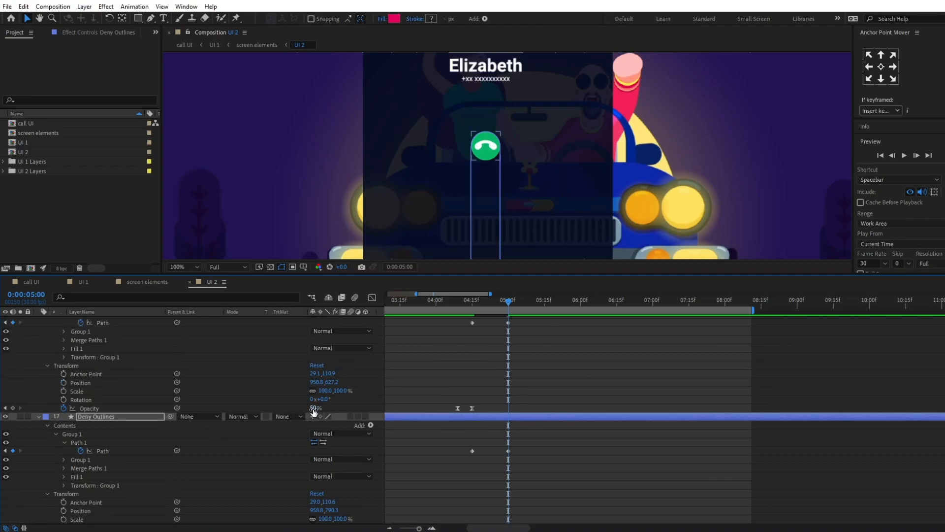
{"action": "left_click_drag", "start_coordinate": [315, 408], "coordinate": [373, 408]}
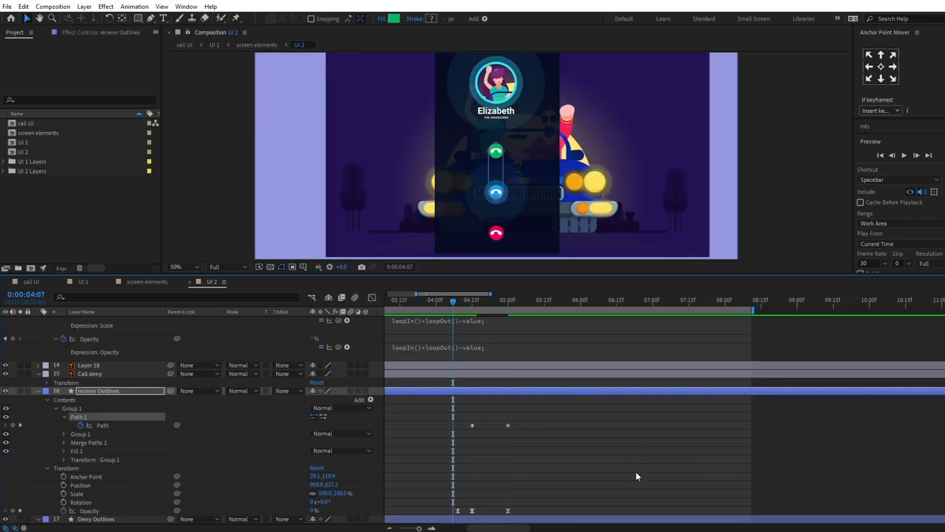
{"action": "left_click", "coordinate": [636, 470]}
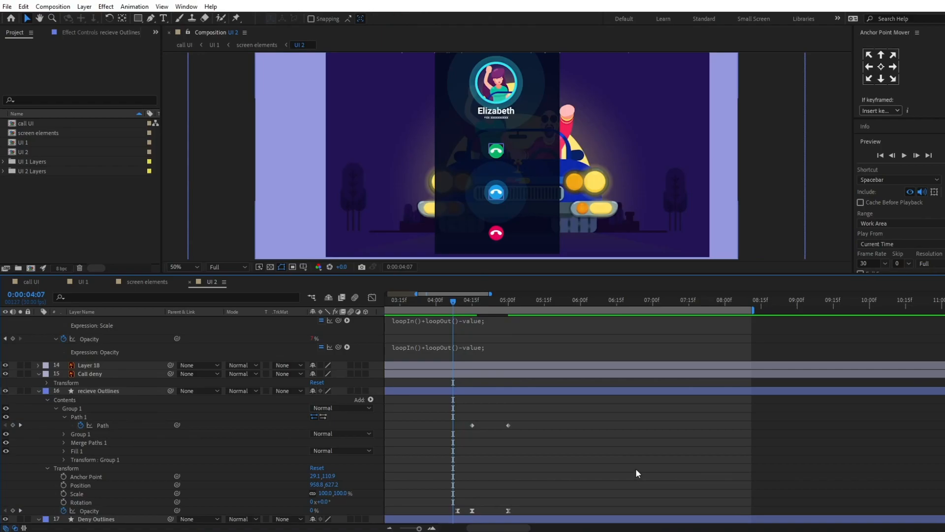
{"action": "key", "text": "space"}
{"action": "key", "text": "space"}
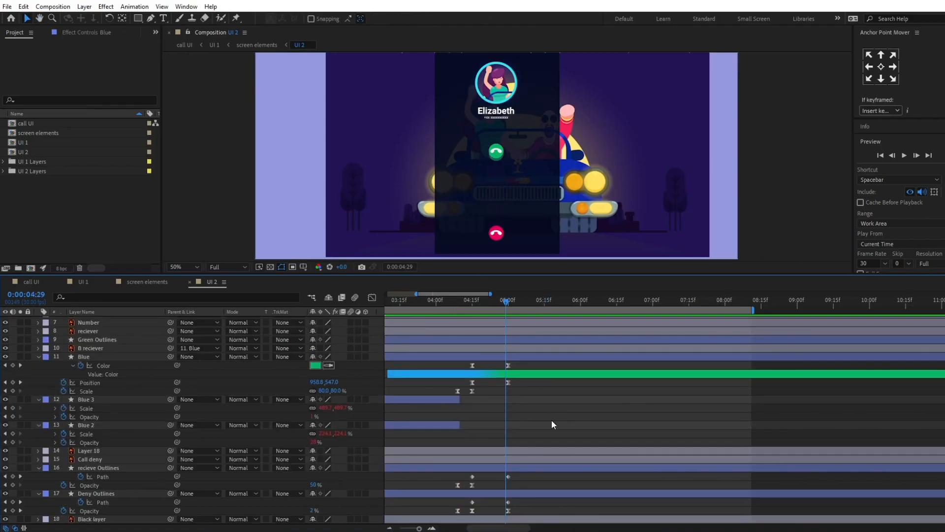
{"action": "key", "text": "Page_Down"}
Step: Trim the Blue, recieve Outlines and Deny Outlines layers so they end at 0:00:05:00
{"action": "scroll", "coordinate": [551, 388], "scroll_direction": "up", "scroll_amount": 3}
{"action": "left_click", "coordinate": [525, 409]}
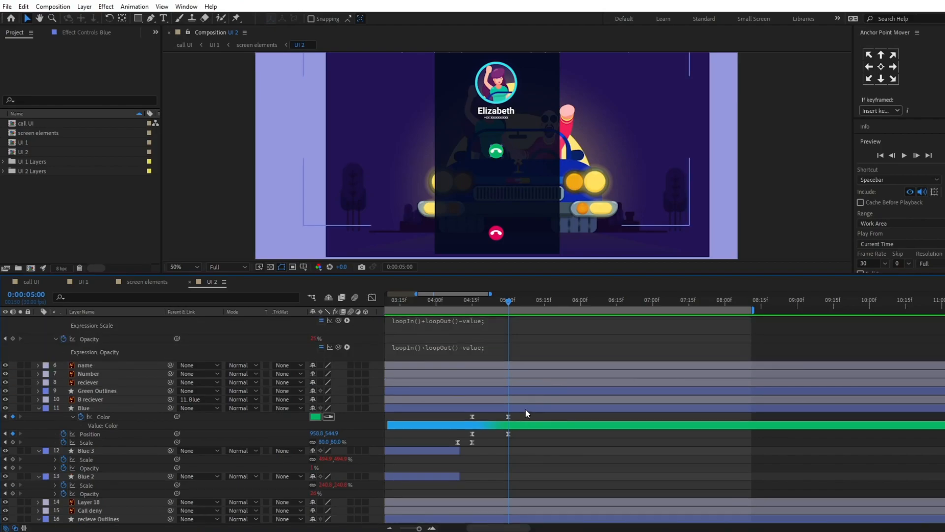
{"action": "key", "text": "ctrl+]"}
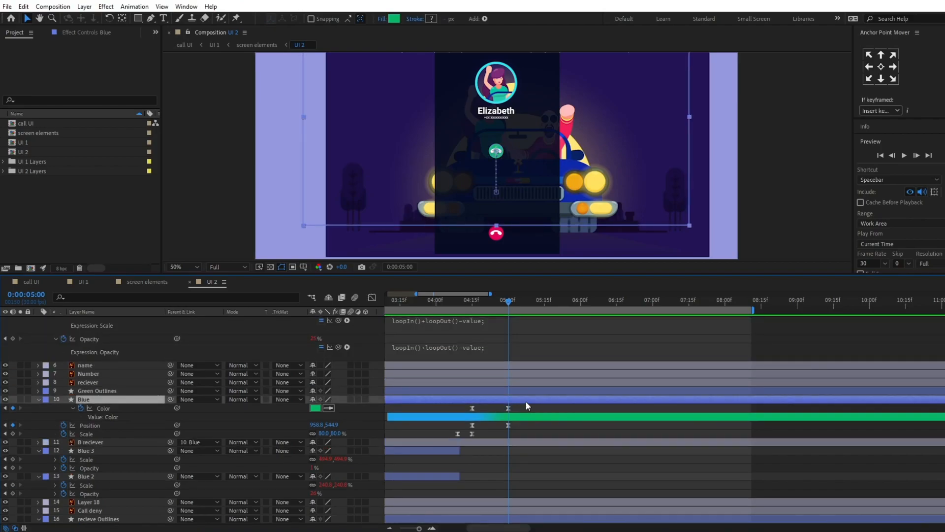
{"action": "left_click", "coordinate": [528, 406]}
{"action": "left_click", "coordinate": [527, 397]}
{"action": "key", "text": "alt+]"}
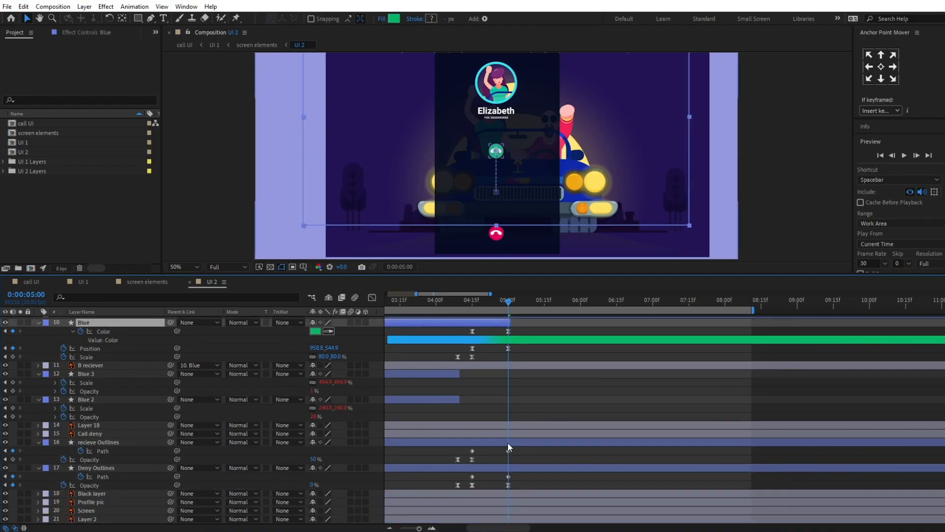
{"action": "left_click", "coordinate": [507, 442]}
{"action": "left_click", "coordinate": [519, 469], "text": "shift"}
{"action": "key", "text": "alt+bracketright"}
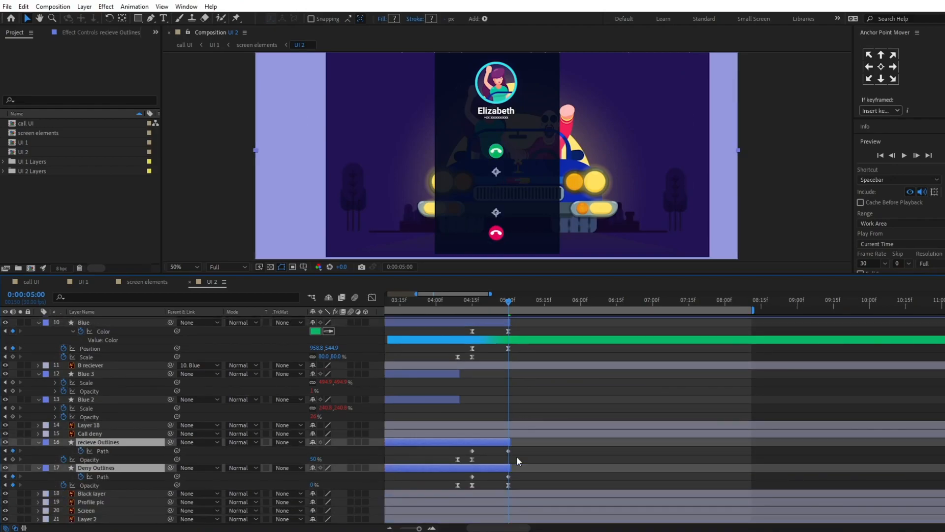
Step: Parent the reciever layer to the Green Outlines layer
{"action": "scroll", "coordinate": [517, 454], "scroll_direction": "up", "scroll_amount": 2}
{"action": "left_click", "coordinate": [490, 364]}
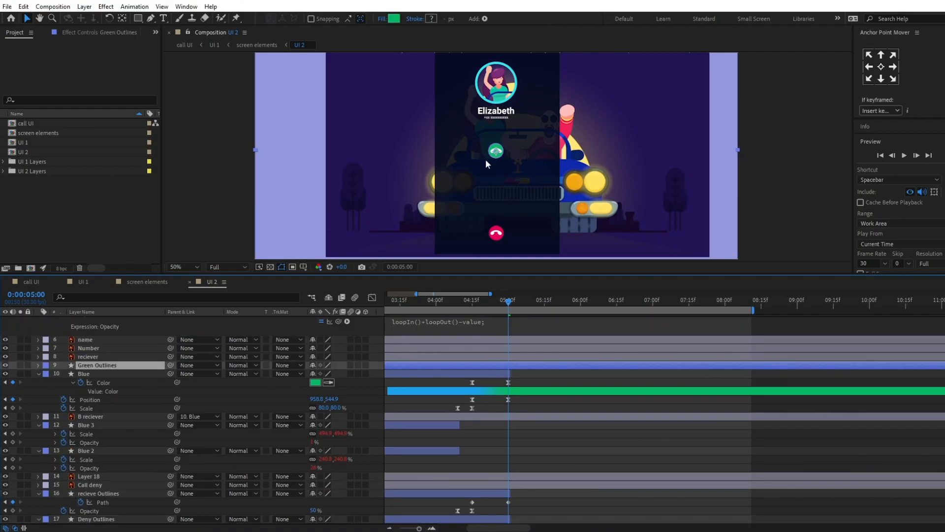
{"action": "left_click", "coordinate": [118, 358]}
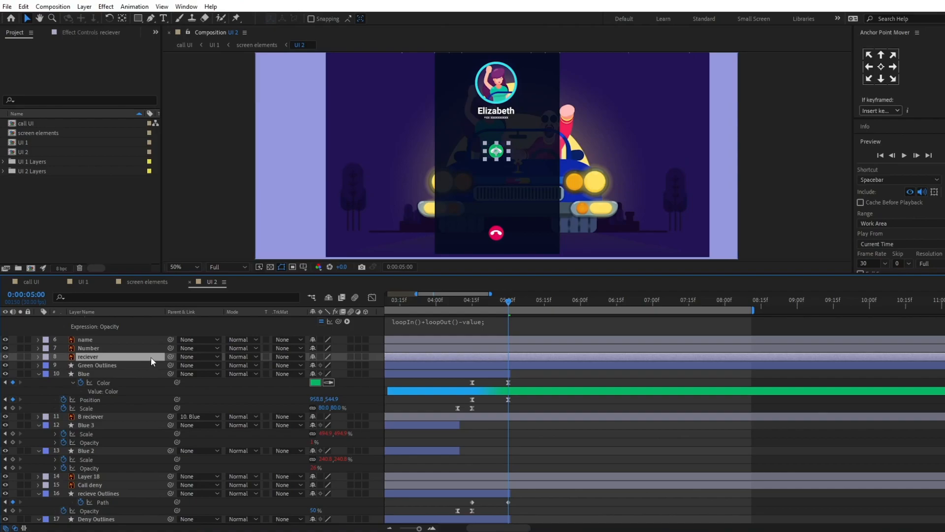
{"action": "left_click_drag", "start_coordinate": [170, 356], "coordinate": [133, 366]}
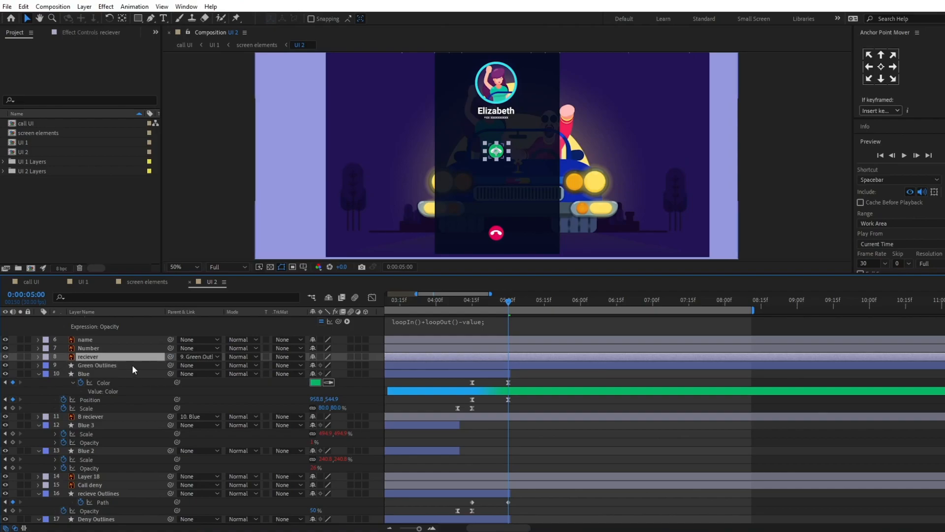
Step: Keyframe the Green Outlines scale at 0:00:05:00 and set it to 0% eight frames on, at 0:00:05:08
{"action": "left_click", "coordinate": [105, 363]}
{"action": "key", "text": "s"}
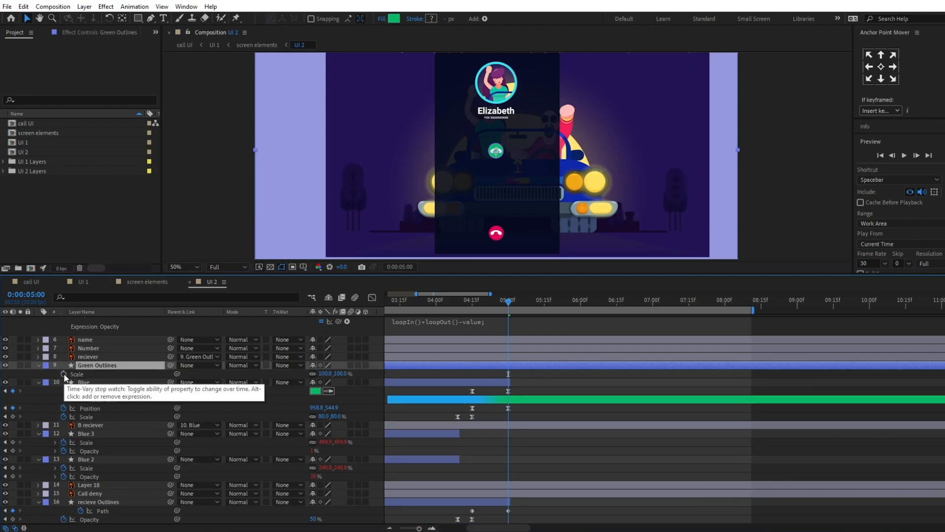
{"action": "left_click", "coordinate": [63, 373]}
{"action": "left_click", "coordinate": [26, 294]}
{"action": "type", "text": "+8"}
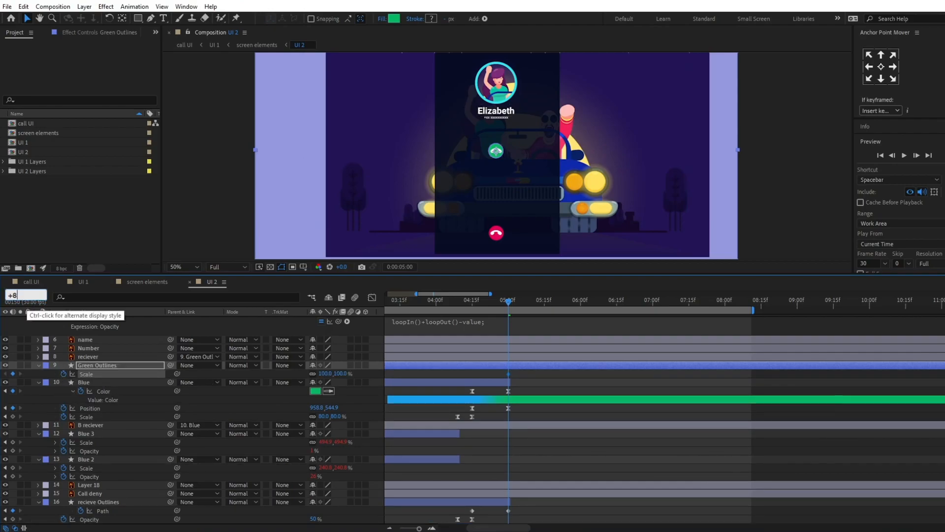
{"action": "key", "text": "Return"}
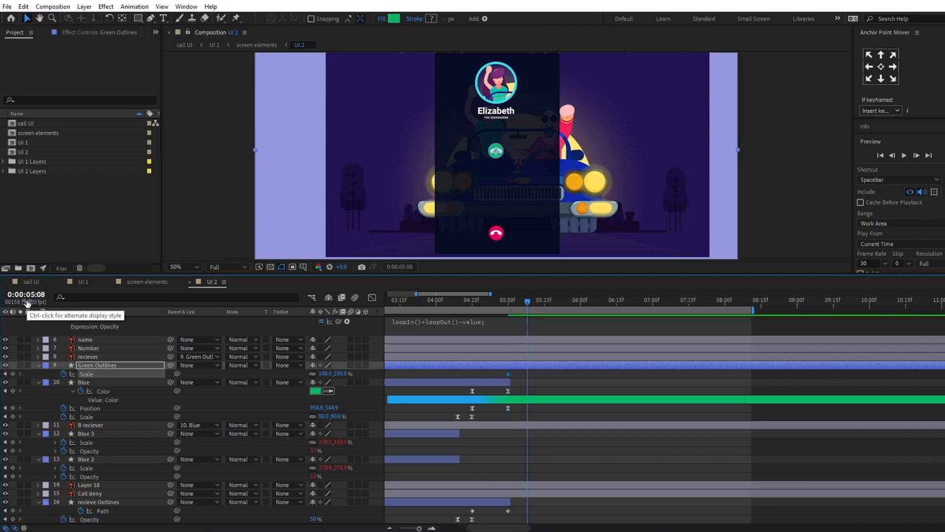
{"action": "left_click", "coordinate": [324, 374]}
{"action": "type", "text": "0"}
{"action": "key", "text": "Return"}
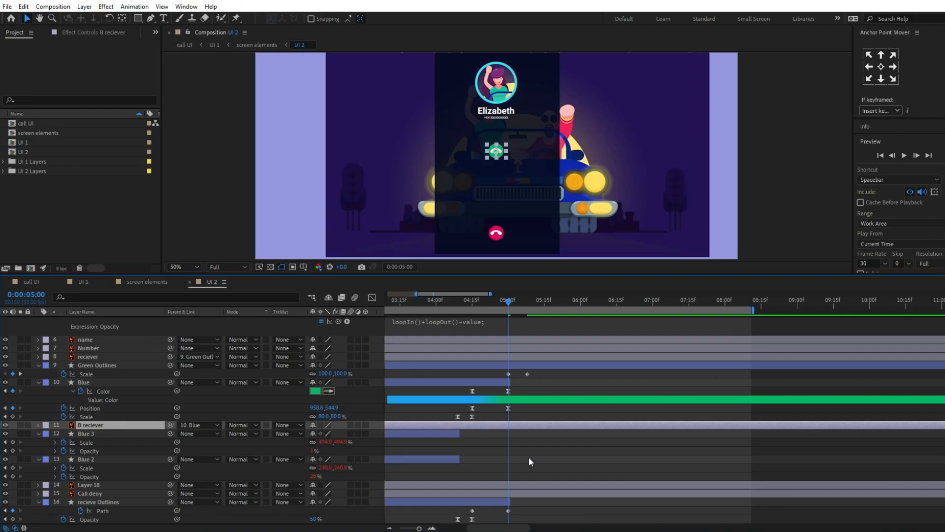
Step: Trim the B reciever layer to end at 0:00:05:00 and apply Easy Ease to the Green Outlines scale keyframes
{"action": "key", "text": "alt+bracketright"}
{"action": "mouse_move", "coordinate": [510, 308]}
{"action": "left_mouse_down"}
{"action": "mouse_move", "coordinate": [495, 302]}
{"action": "mouse_move", "coordinate": [536, 300]}
{"action": "mouse_move", "coordinate": [515, 301]}
{"action": "left_mouse_up"}
{"action": "left_click_drag", "start_coordinate": [536, 373], "coordinate": [501, 376]}
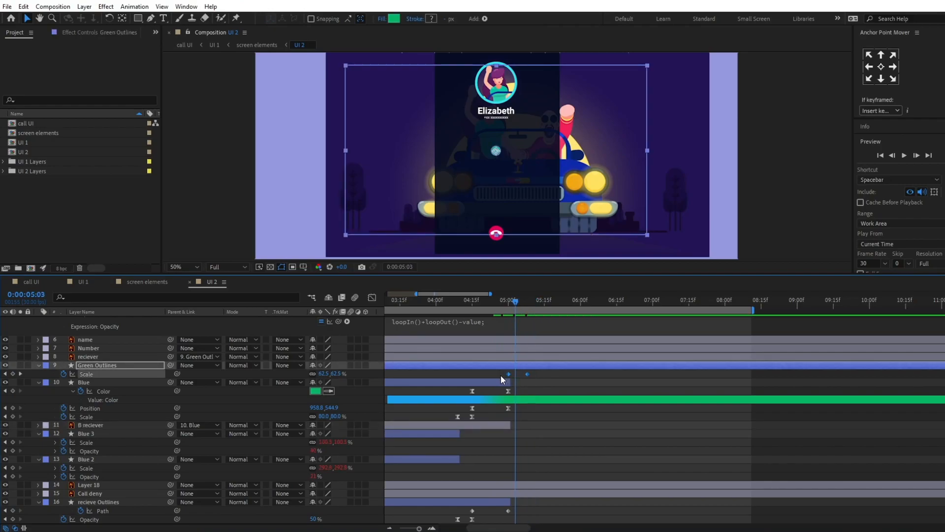
{"action": "scroll", "coordinate": [565, 378], "scroll_direction": "up", "scroll_amount": 1}
Step: Preview the button slide and the green button's shrink from 0:00:04:01, then return to 0:00:05:00
{"action": "key", "text": "j"}
{"action": "left_click_drag", "start_coordinate": [449, 301], "coordinate": [438, 301]}
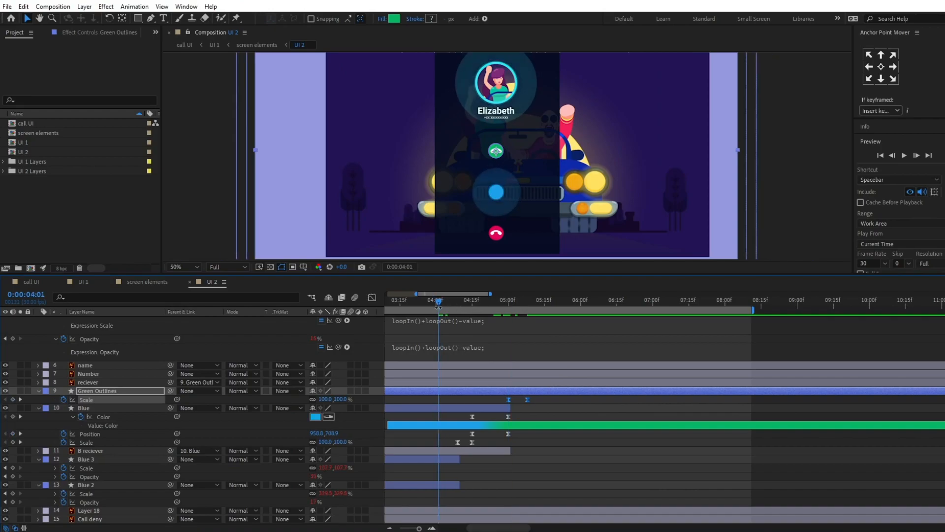
{"action": "left_click", "coordinate": [564, 412]}
{"action": "key", "text": "space"}
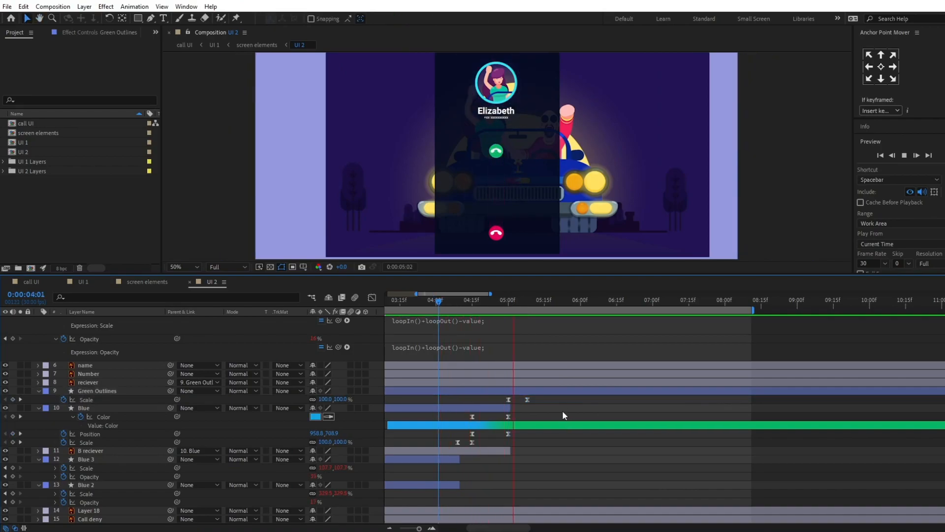
{"action": "key", "text": "space"}
{"action": "key", "text": "j"}
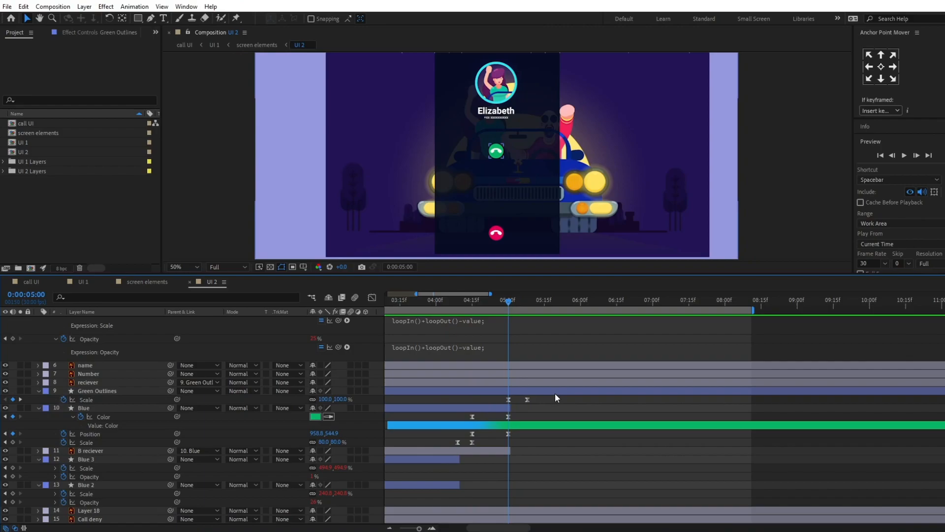
Step: Move the B reciever layer above the Blue layer in the layer stack
{"action": "left_click", "coordinate": [495, 451]}
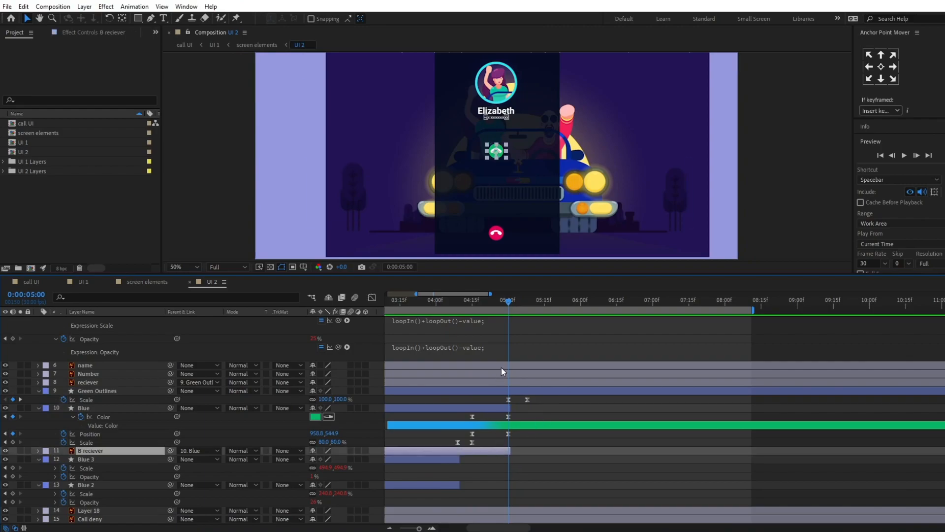
{"action": "key", "text": "Page_Up"}
{"action": "left_click_drag", "start_coordinate": [105, 453], "coordinate": [105, 406]}
Step: Replay the call-answer animation from 0:00:04:04 to check the phone icon on the sliding button
{"action": "left_click_drag", "start_coordinate": [466, 305], "coordinate": [447, 304]}
{"action": "key", "text": "space"}
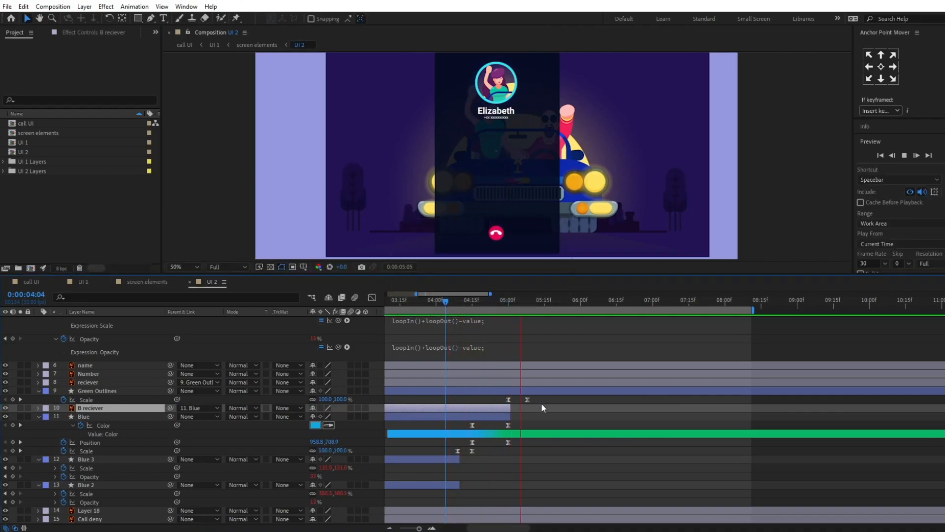
{"action": "left_click", "coordinate": [446, 301]}
{"action": "key", "text": "space"}
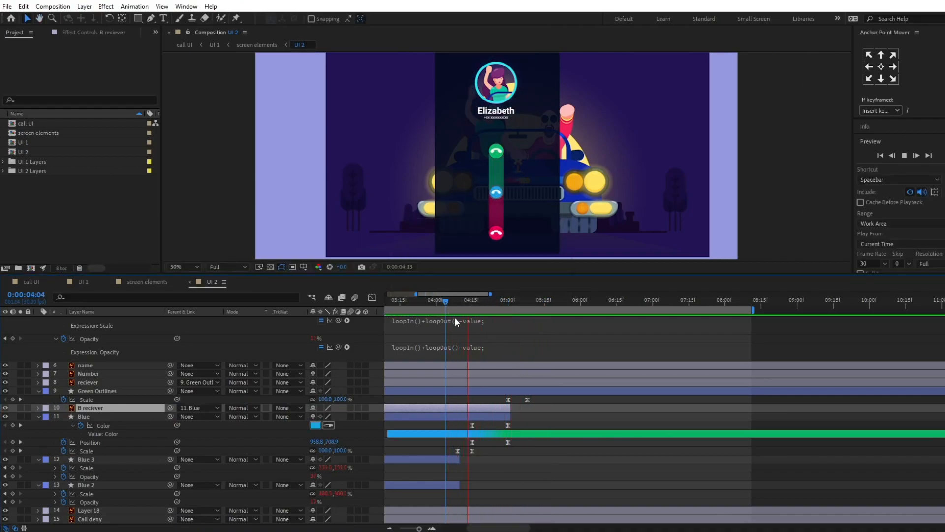
{"action": "key", "text": "space"}
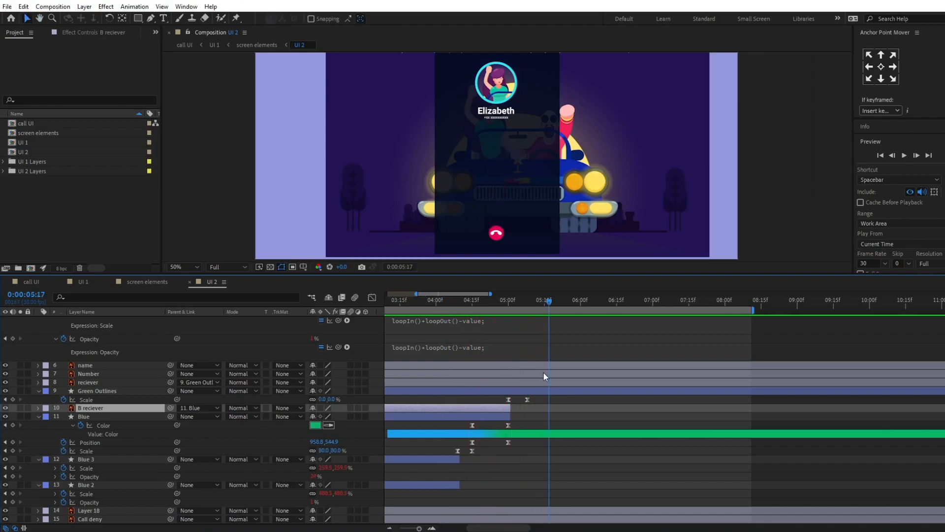
{"action": "key", "text": "j"}
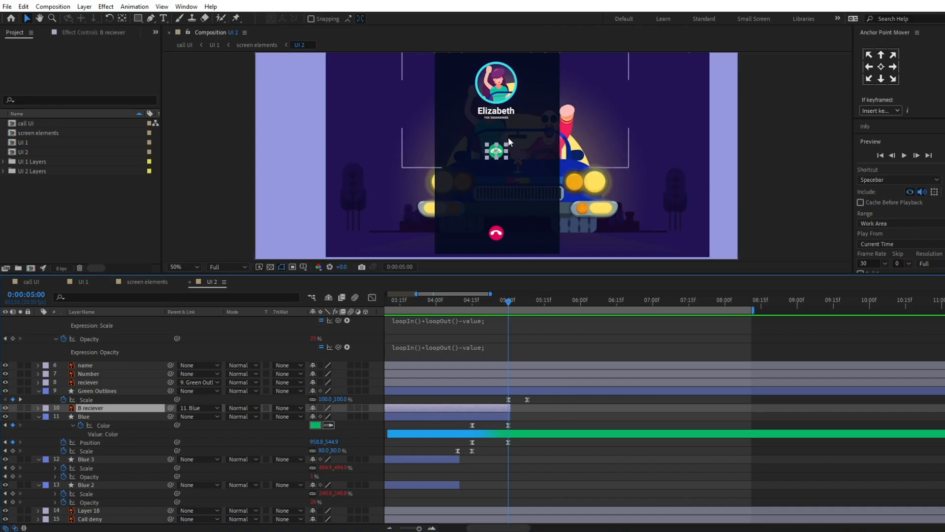
Step: Make the Icons layer visible and trim it to start at 0:00:05:00
{"action": "scroll", "coordinate": [239, 376], "scroll_direction": "up", "scroll_amount": 3}
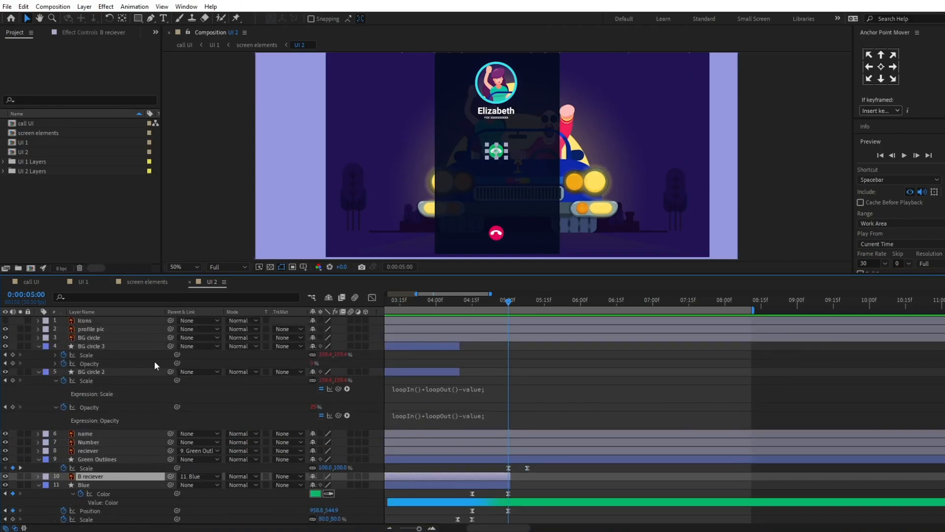
{"action": "left_click", "coordinate": [87, 320]}
{"action": "left_click", "coordinate": [5, 320]}
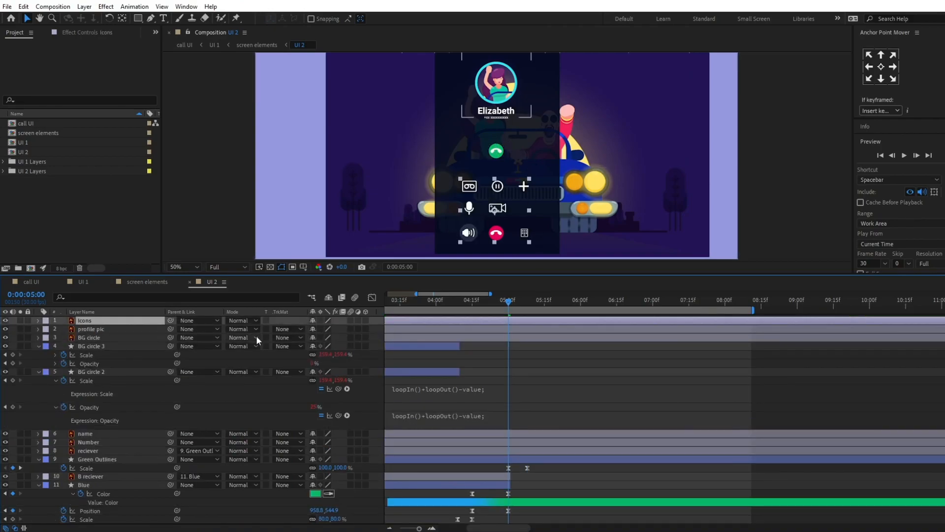
{"action": "key", "text": "alt+["}
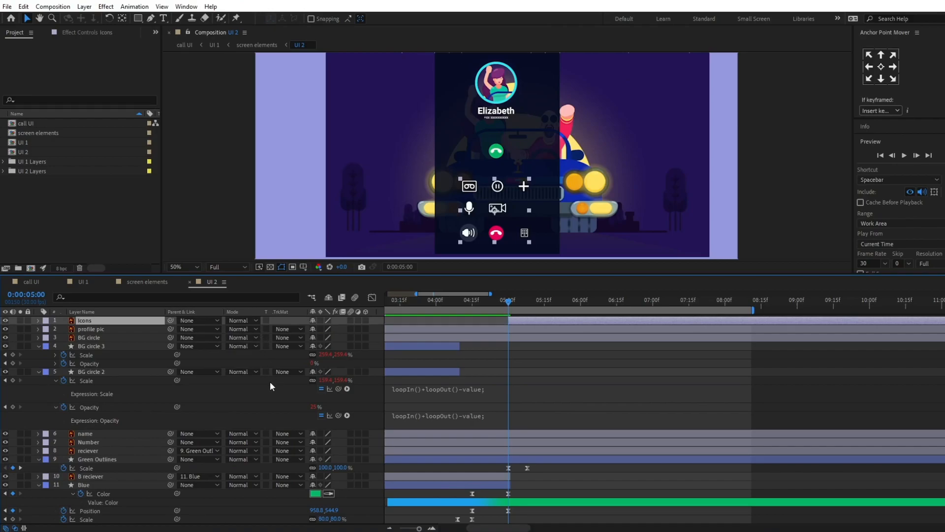
Step: Add opacity keyframes to the Icons layer at 0:00:05:00 and 0:00:05:08
{"action": "key", "text": "t"}
{"action": "left_click", "coordinate": [64, 329]}
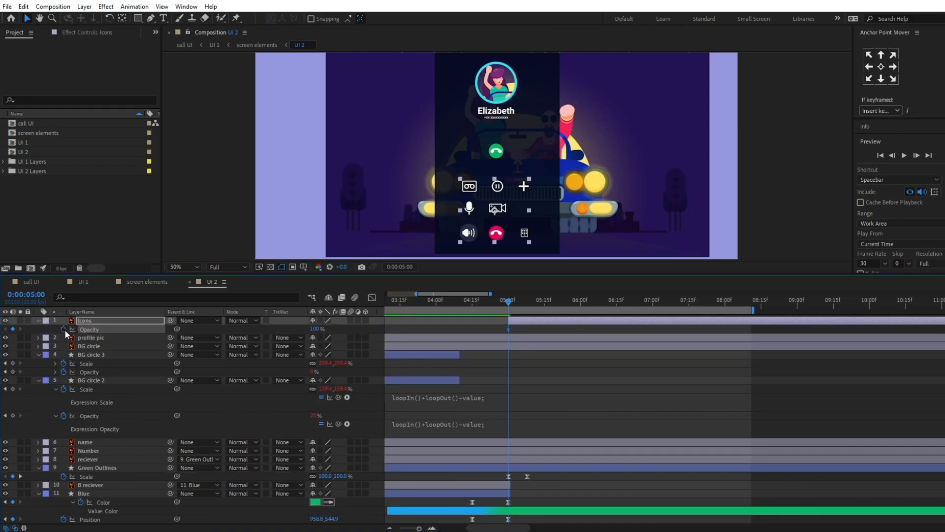
{"action": "left_click", "coordinate": [27, 298]}
{"action": "type", "text": "+8"}
{"action": "key", "text": "Return"}
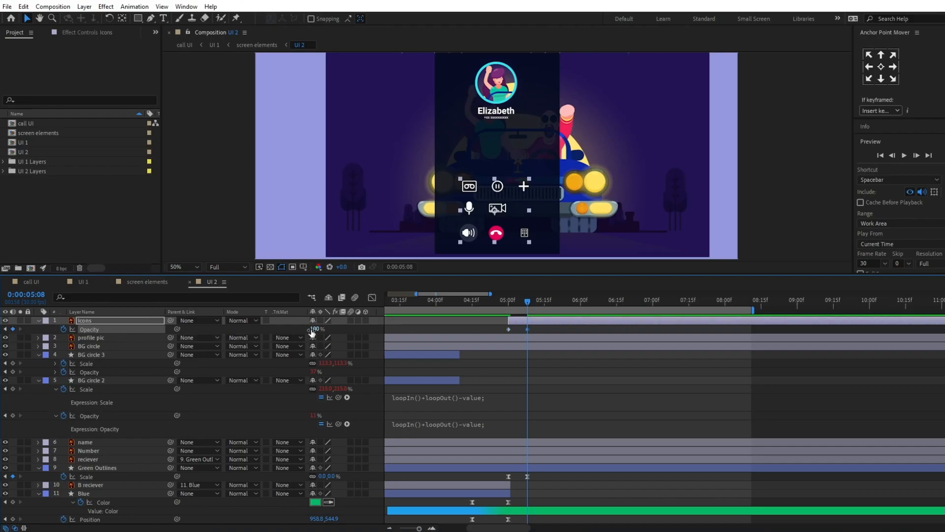
Step: Set the Icons layer's opacity to 0% at 0:00:05:08 and time-reverse and Easy Ease both opacity keyframes
{"action": "left_click_drag", "start_coordinate": [314, 329], "coordinate": [178, 329]}
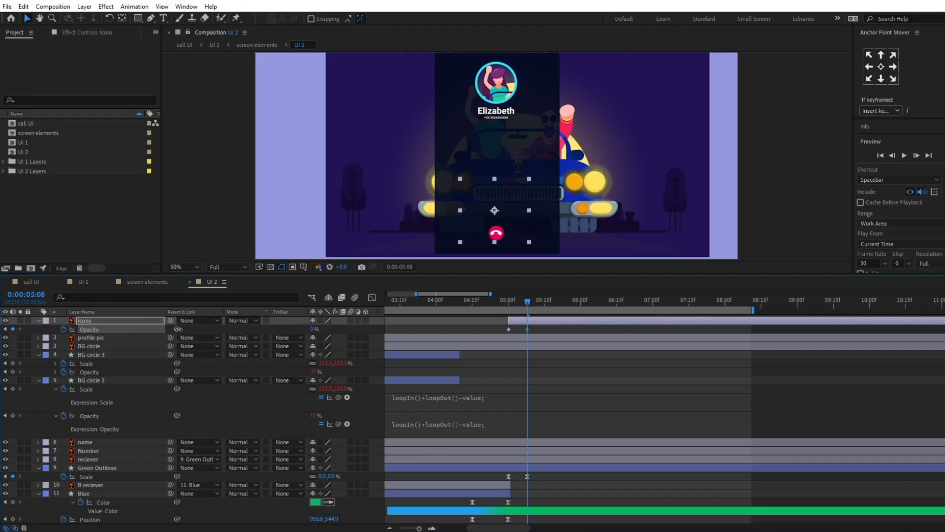
{"action": "right_click", "coordinate": [508, 329]}
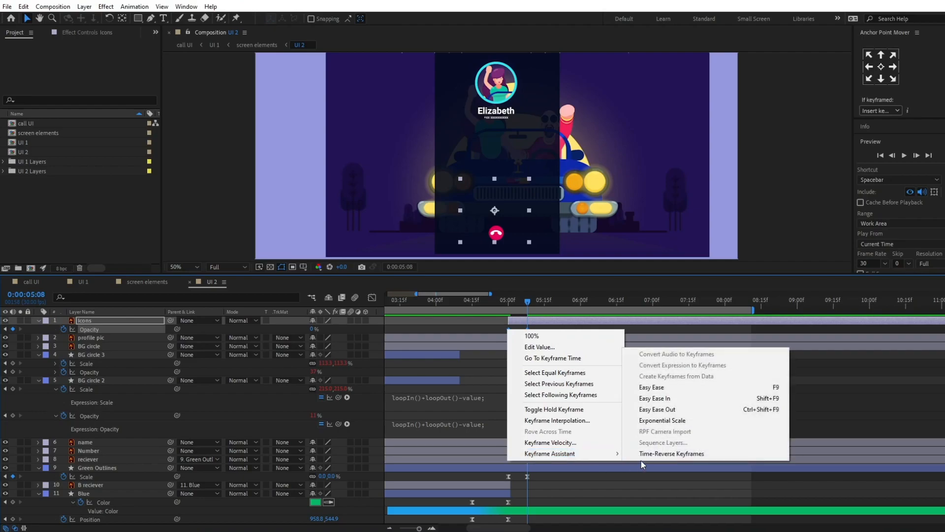
{"action": "left_click", "coordinate": [643, 459]}
{"action": "left_click", "coordinate": [508, 329]}
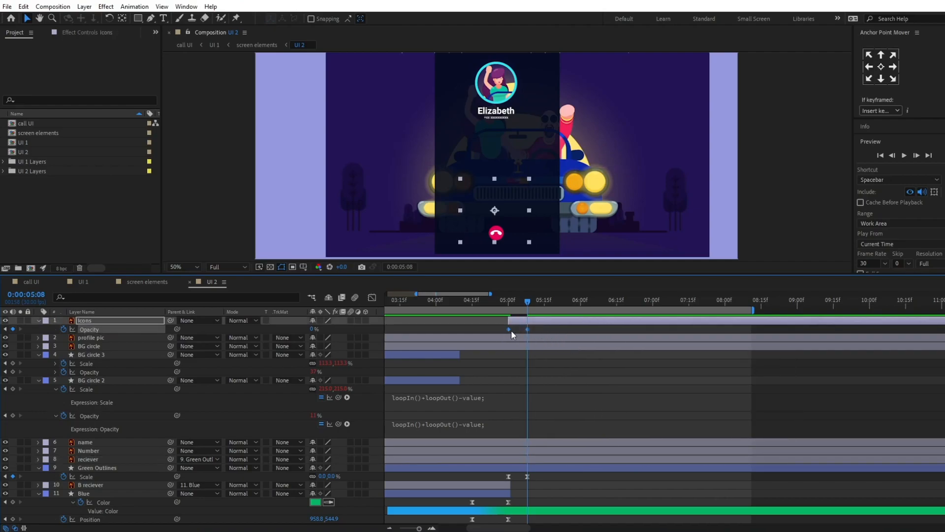
{"action": "right_click", "coordinate": [507, 328]}
{"action": "mouse_move", "coordinate": [570, 454]}
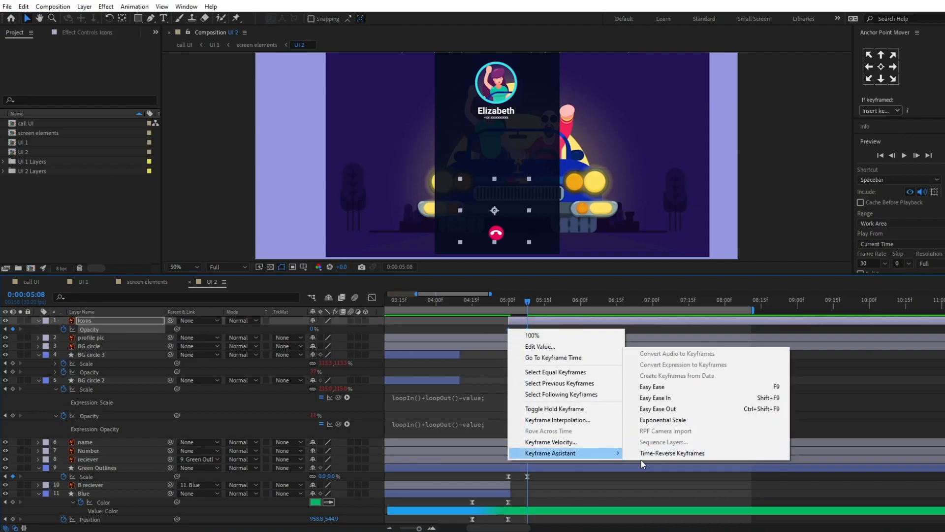
{"action": "left_click", "coordinate": [643, 459]}
{"action": "key", "text": "F9"}
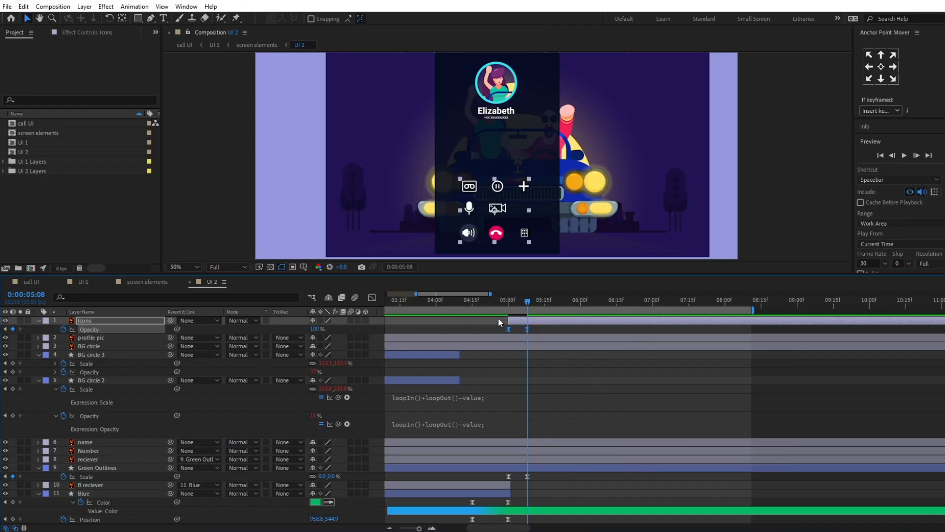
Step: Preview the in-call icons' fade-in, starting playback shortly before 0:00:05:00
{"action": "left_click_drag", "start_coordinate": [508, 302], "coordinate": [501, 304]}
{"action": "key", "text": "space"}
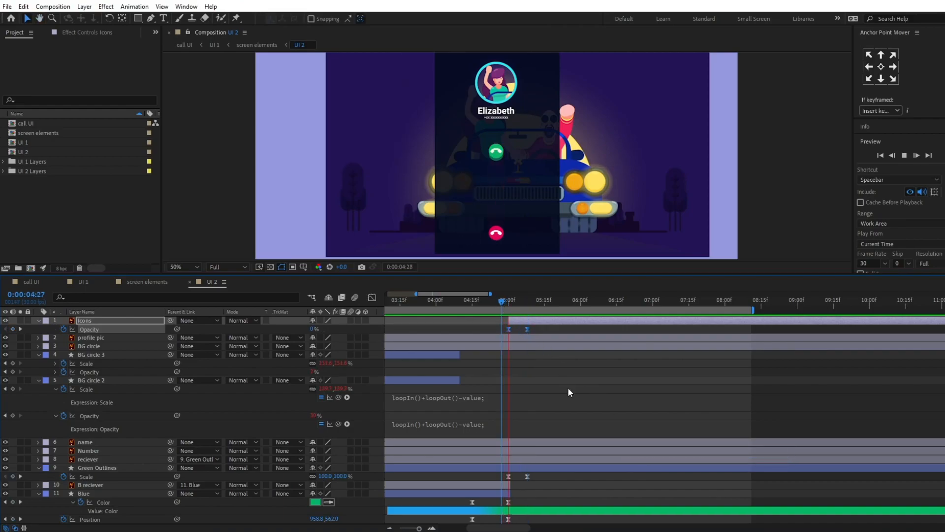
{"action": "key", "text": "space"}
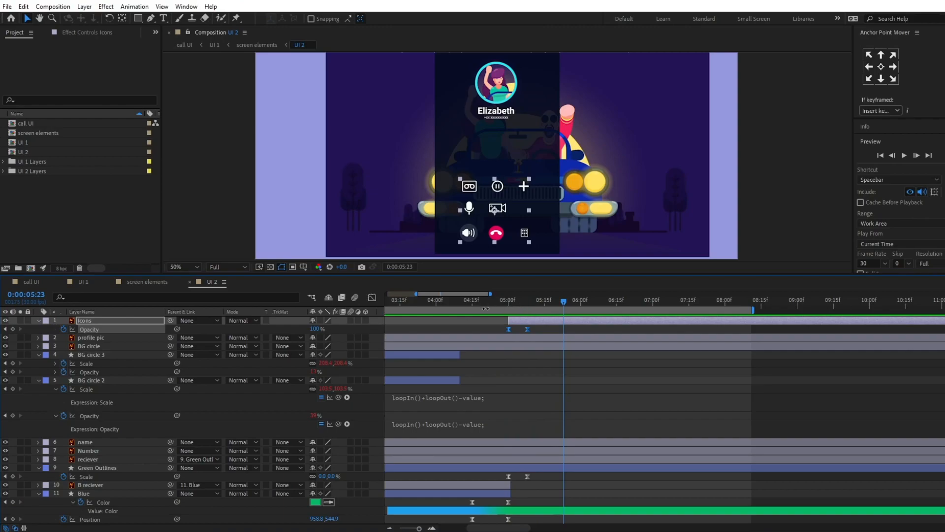
{"action": "left_click", "coordinate": [487, 300]}
{"action": "key", "text": "space"}
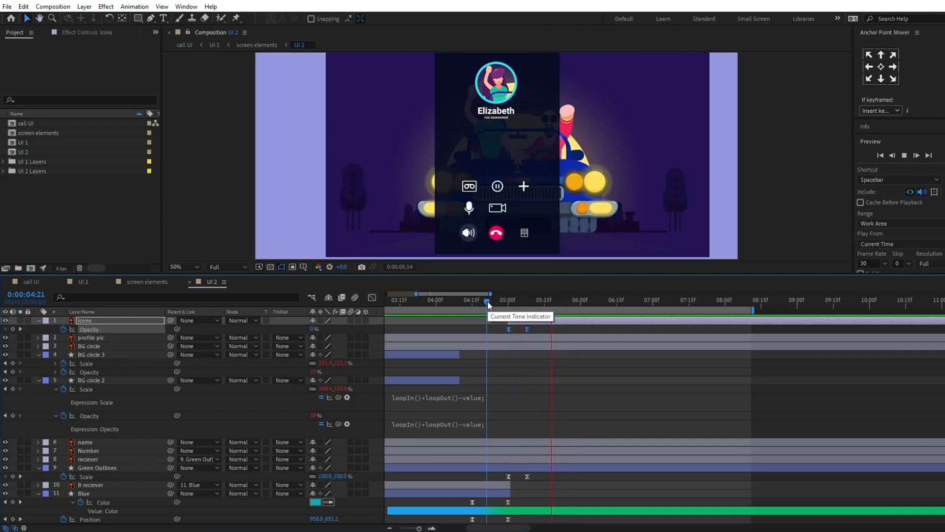
{"action": "key", "text": "space"}
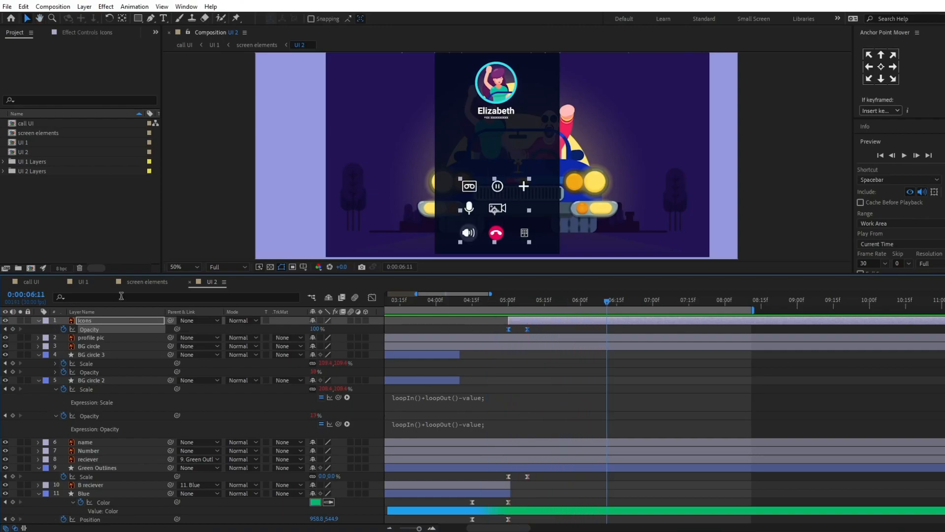
Step: Open the UI 1 composition and play it back from an earlier point in the timeline
{"action": "left_click", "coordinate": [83, 281]}
{"action": "left_click_drag", "start_coordinate": [454, 301], "coordinate": [389, 310]}
{"action": "key", "text": "comma"}
{"action": "key", "text": "period"}
{"action": "key", "text": "comma"}
{"action": "key", "text": "space"}
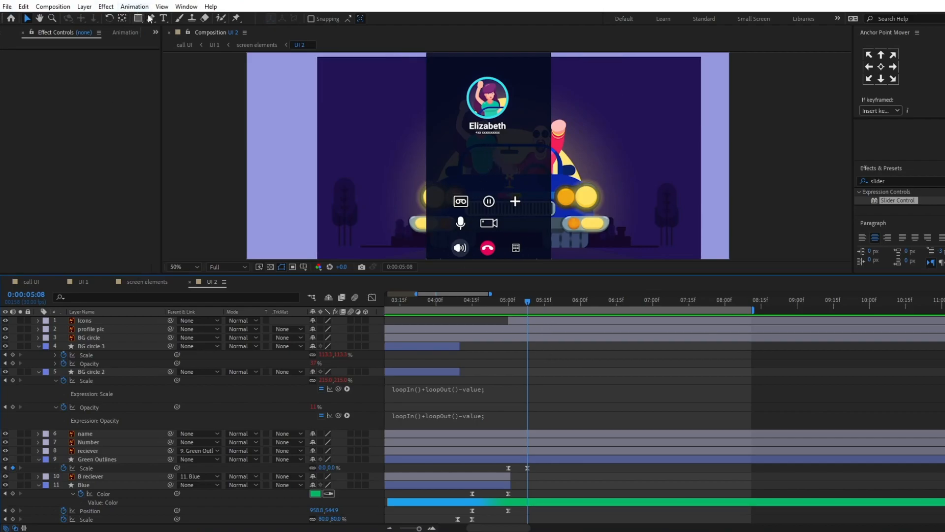
Step: Create an empty text layer below the phone number in UI 2 and apply the Slider Control effect to it
{"action": "left_click", "coordinate": [163, 19]}
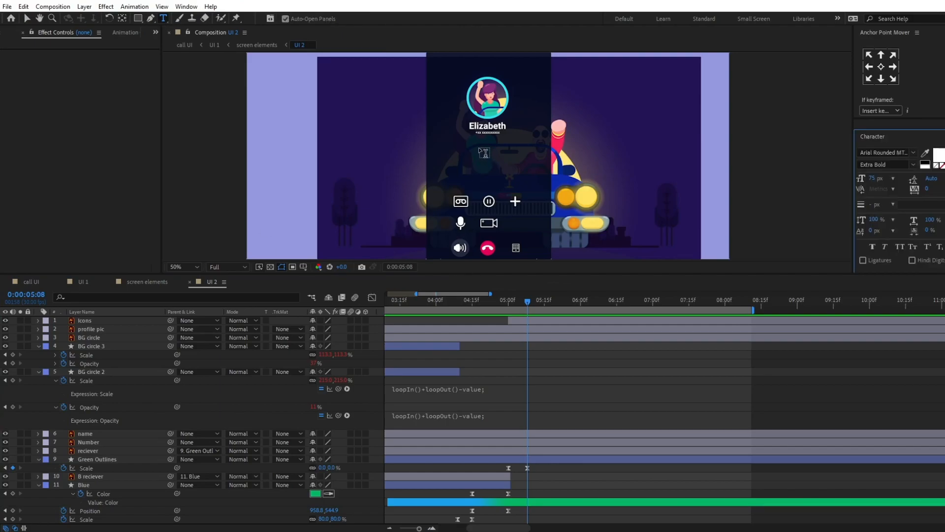
{"action": "left_click", "coordinate": [479, 147]}
{"action": "left_click", "coordinate": [87, 323]}
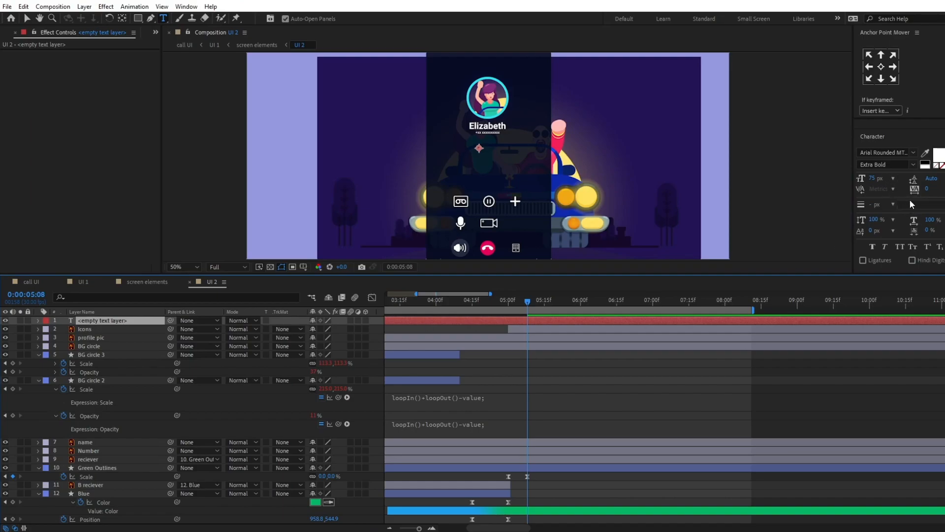
{"action": "scroll", "coordinate": [919, 224], "scroll_direction": "up", "scroll_amount": 5}
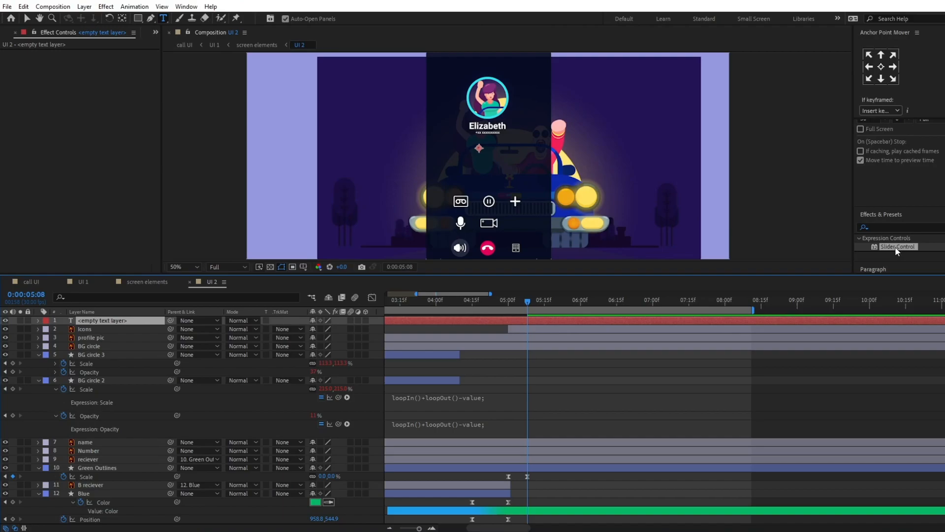
{"action": "double_click", "coordinate": [895, 246]}
{"action": "key", "text": "v"}
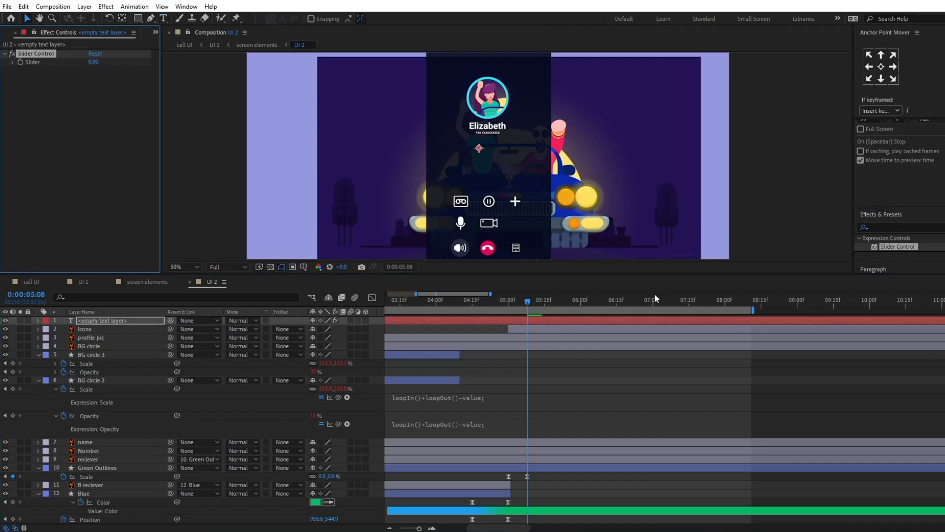
Step: Link the empty text layer's Source Text property to its Slider Control value
{"action": "left_click", "coordinate": [103, 321]}
{"action": "left_click", "coordinate": [38, 320]}
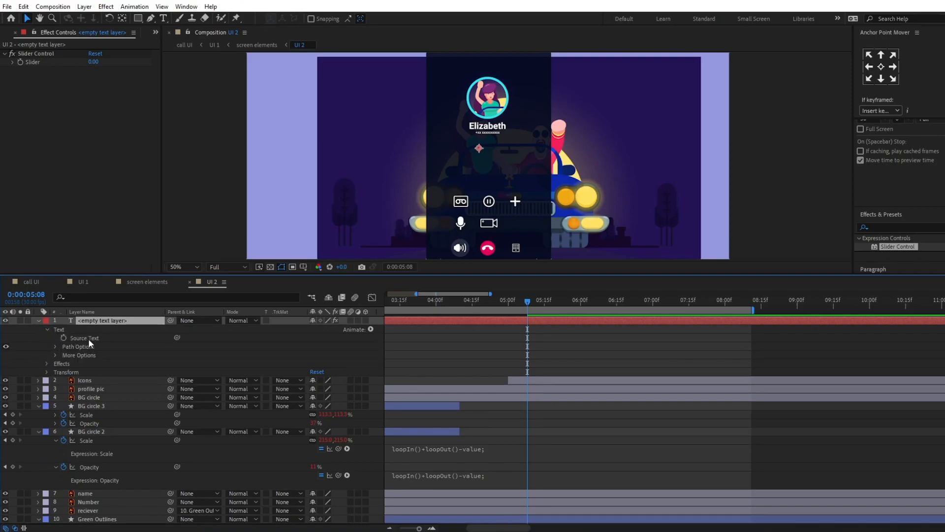
{"action": "left_click_drag", "start_coordinate": [176, 338], "coordinate": [30, 63]}
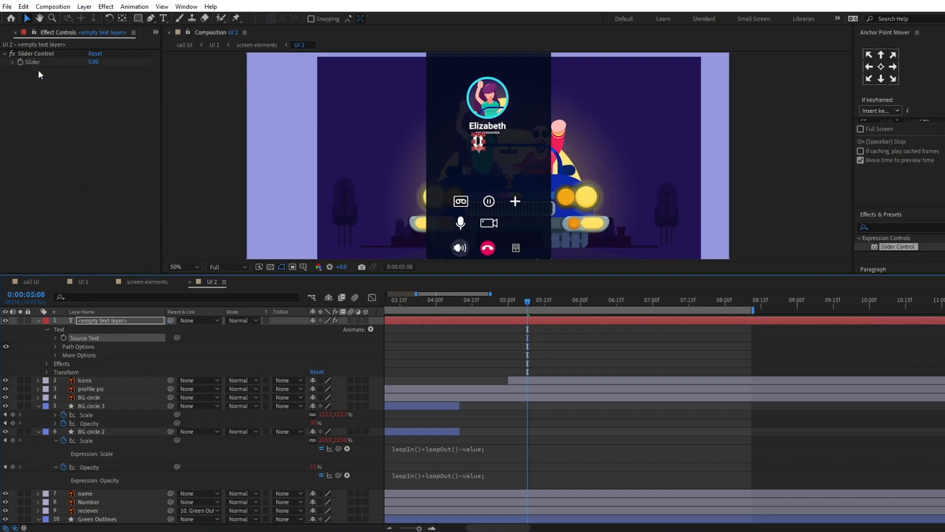
Step: Replace the Source Text expression with the addZero timer script, using sec = slider%60 and min = Math.floor(slider/60), with "00:00" as the fallback
{"action": "left_click", "coordinate": [55, 338]}
{"action": "left_click", "coordinate": [417, 346]}
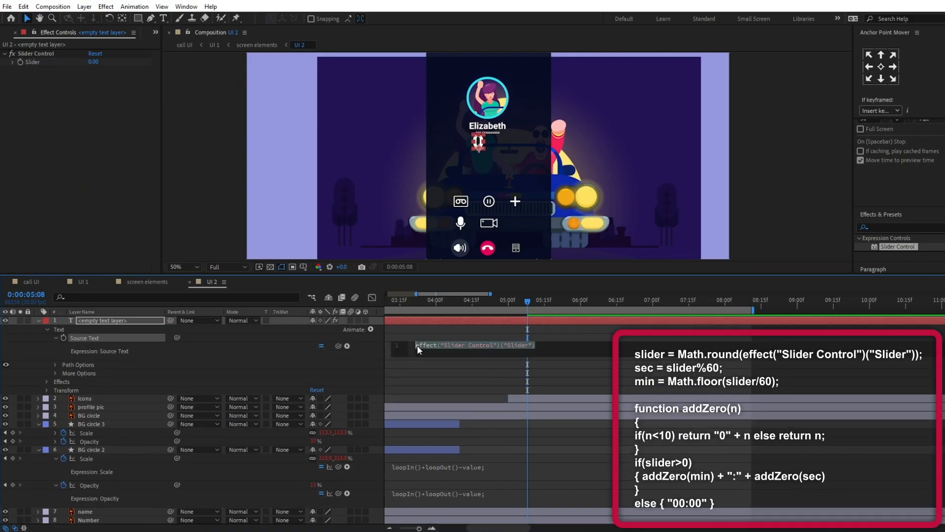
{"action": "type", "text": "slider = Math.round(effect(\"Slider Control\")(\"Slider\")); sec = slider%60; min = Math.floor(slider/60);  function addZero(n) { if(n<10) return \"0\" + n else return n; } if(slider>0) { addZero(min) + \":\" + addZero(sec) } else { \"00:00\" }"}
{"action": "left_click_drag", "start_coordinate": [506, 357], "coordinate": [497, 464]}
{"action": "left_click", "coordinate": [490, 450]}
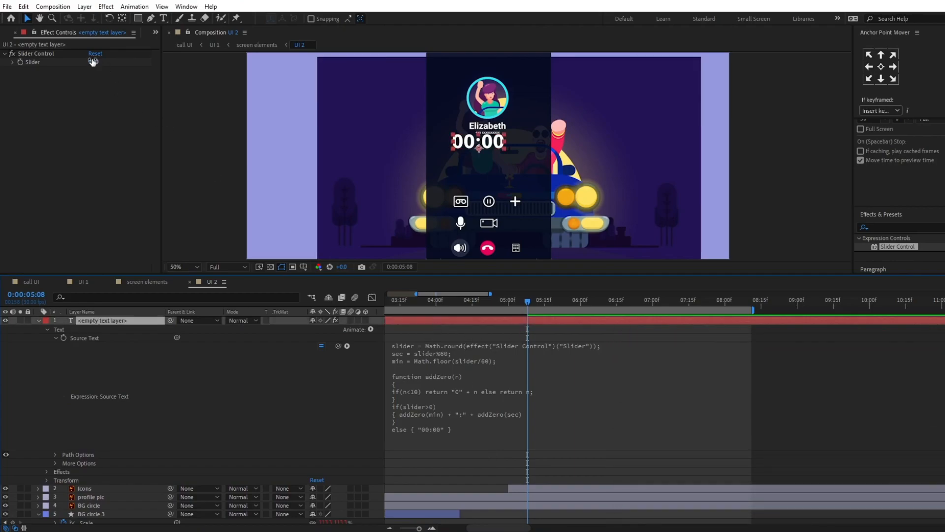
Step: Test the call timer with the slider at 70 and undo the change
{"action": "left_click_drag", "start_coordinate": [94, 62], "coordinate": [129, 63]}
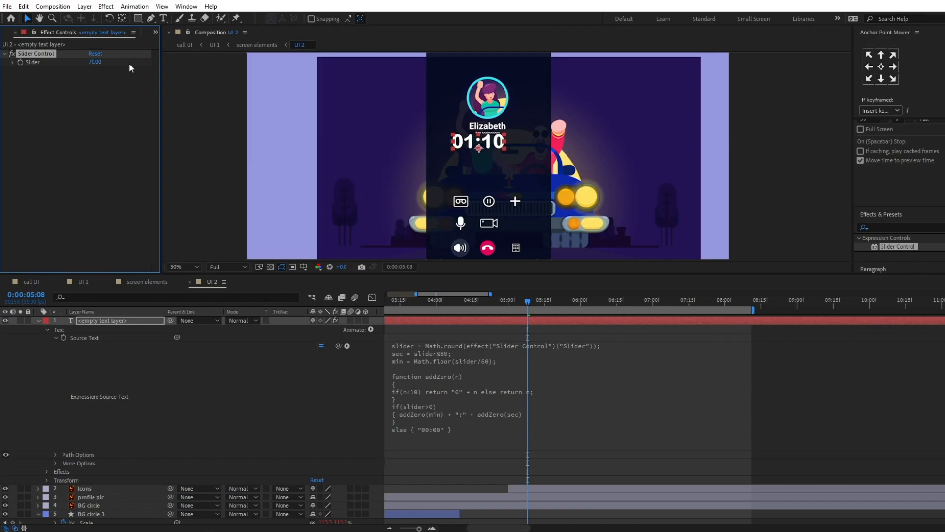
{"action": "key", "text": "ctrl+z"}
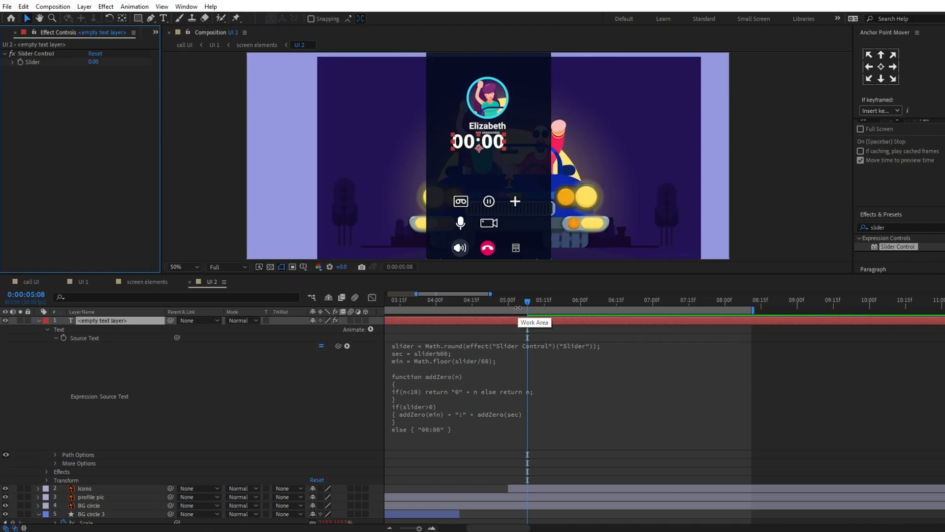
Step: Trim the timer text layer to start at 0:00:05:00 and add an opacity keyframe there
{"action": "left_click_drag", "start_coordinate": [525, 302], "coordinate": [507, 304]}
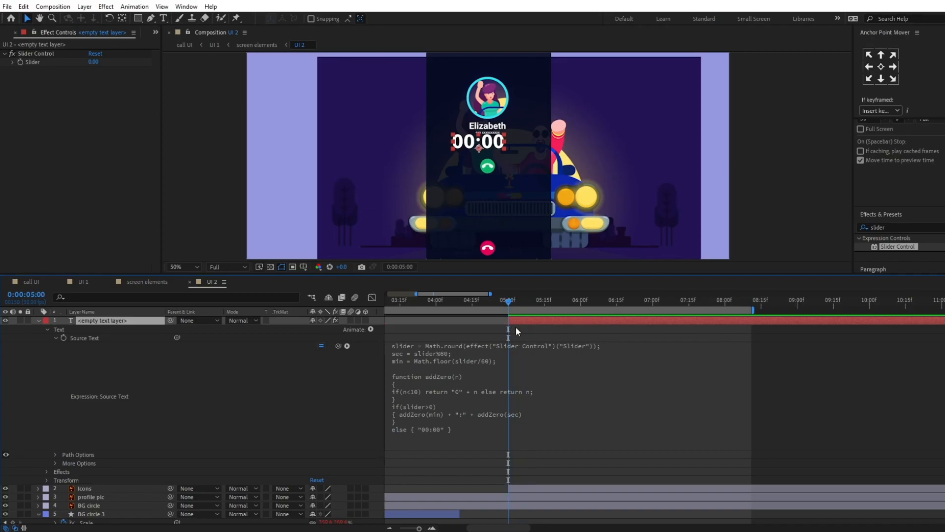
{"action": "scroll", "coordinate": [567, 382], "scroll_direction": "down", "scroll_amount": 5}
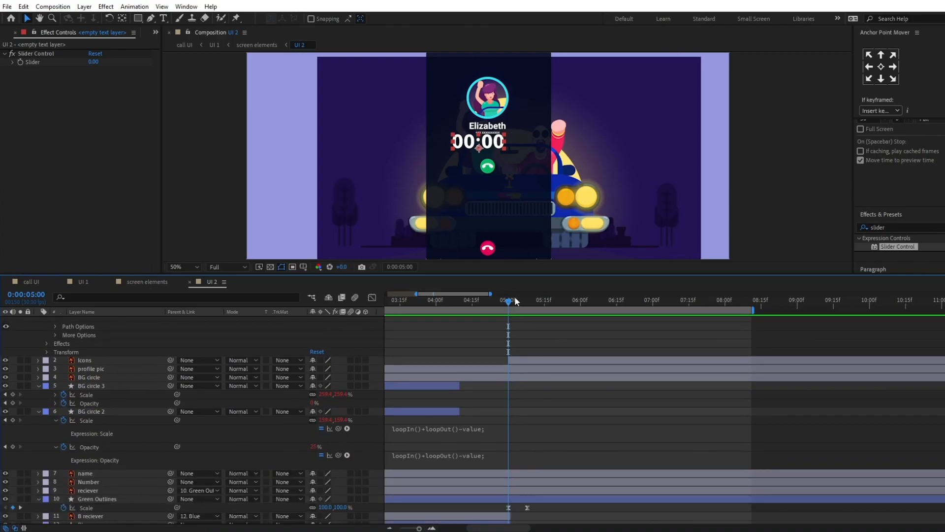
{"action": "scroll", "coordinate": [531, 345], "scroll_direction": "up", "scroll_amount": 5}
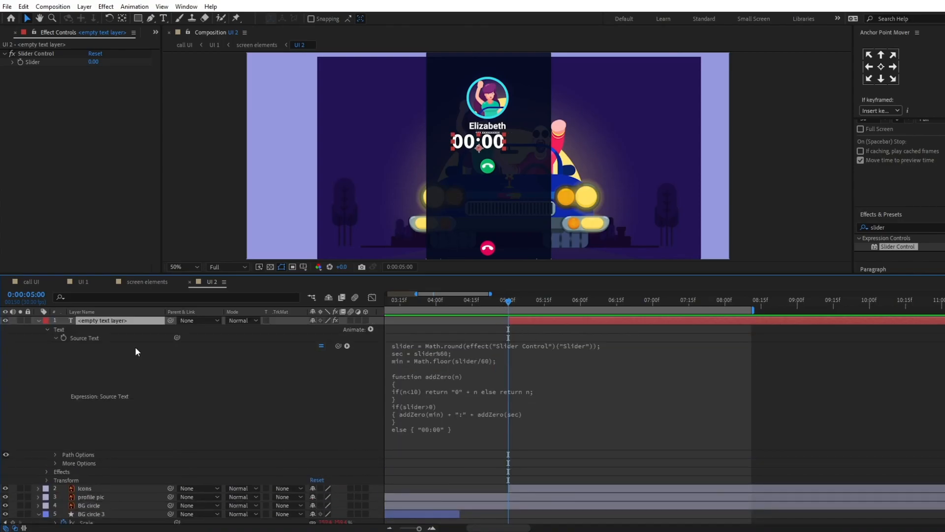
{"action": "scroll", "coordinate": [133, 347], "scroll_direction": "down", "scroll_amount": 6}
{"action": "scroll", "coordinate": [542, 377], "scroll_direction": "down", "scroll_amount": 1}
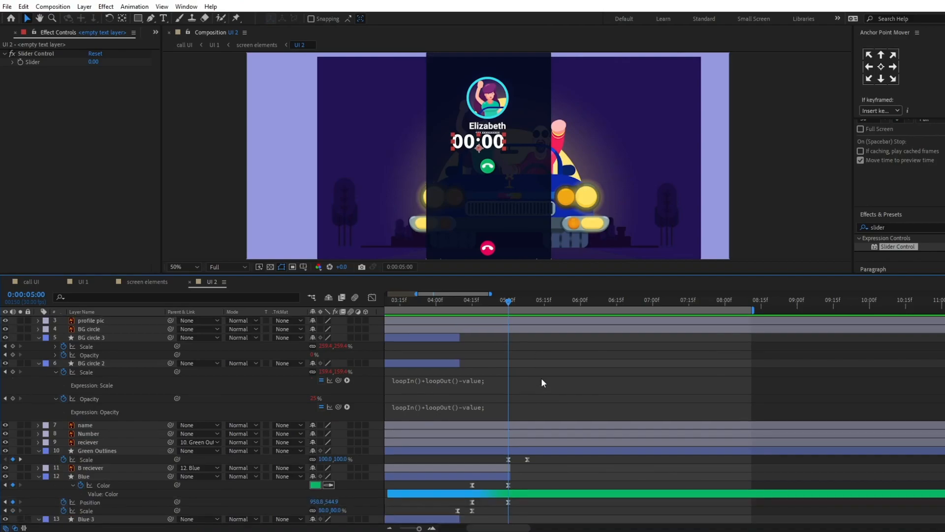
{"action": "key", "text": "k"}
{"action": "scroll", "coordinate": [152, 356], "scroll_direction": "up", "scroll_amount": 1}
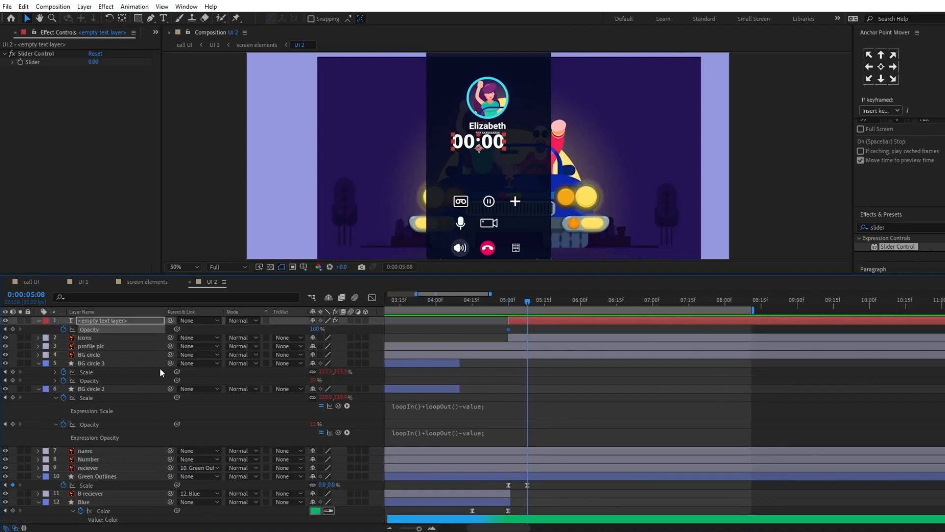
Step: Set the timer text's opacity to 0% at 0:00:05:08 and time-reverse and Easy Ease both opacity keyframes
{"action": "left_click_drag", "start_coordinate": [316, 330], "coordinate": [147, 338]}
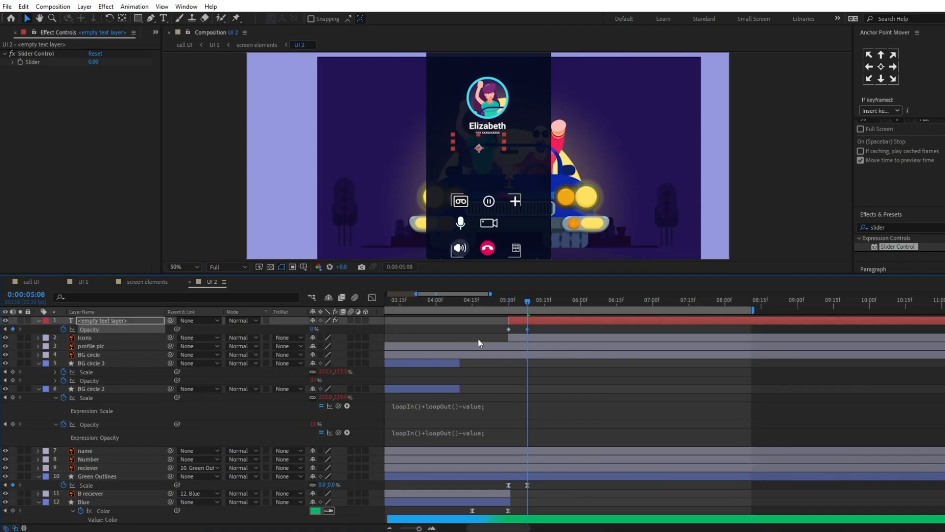
{"action": "right_click", "coordinate": [508, 329]}
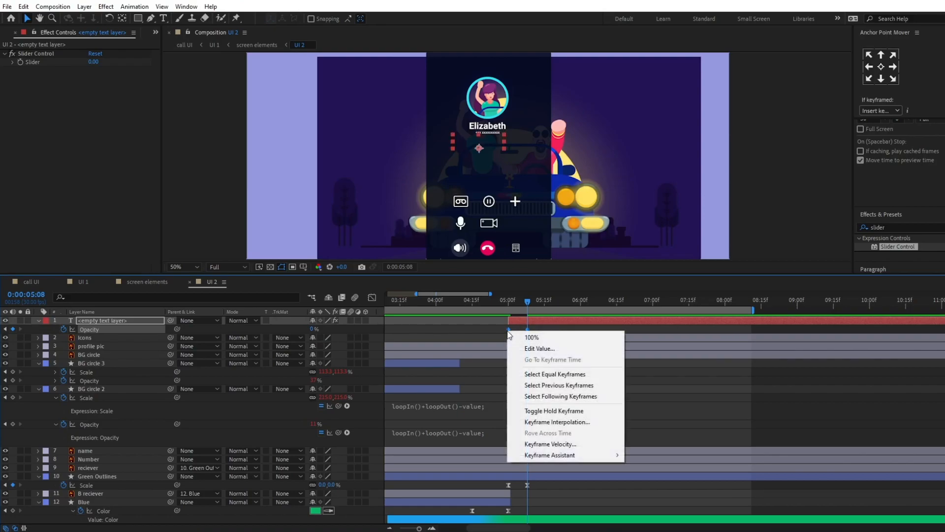
{"action": "mouse_move", "coordinate": [560, 456]}
{"action": "left_click", "coordinate": [636, 453]}
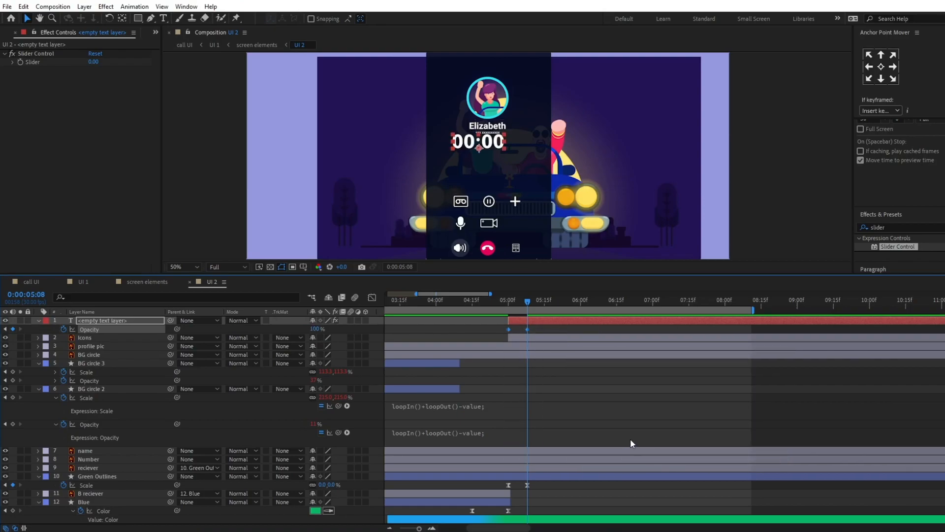
Step: Scale down the timer text and centre it beneath the phone number
{"action": "mouse_move", "coordinate": [490, 148]}
{"action": "left_mouse_down"}
{"action": "mouse_move", "coordinate": [498, 147]}
{"action": "mouse_move", "coordinate": [488, 141]}
{"action": "left_mouse_up"}
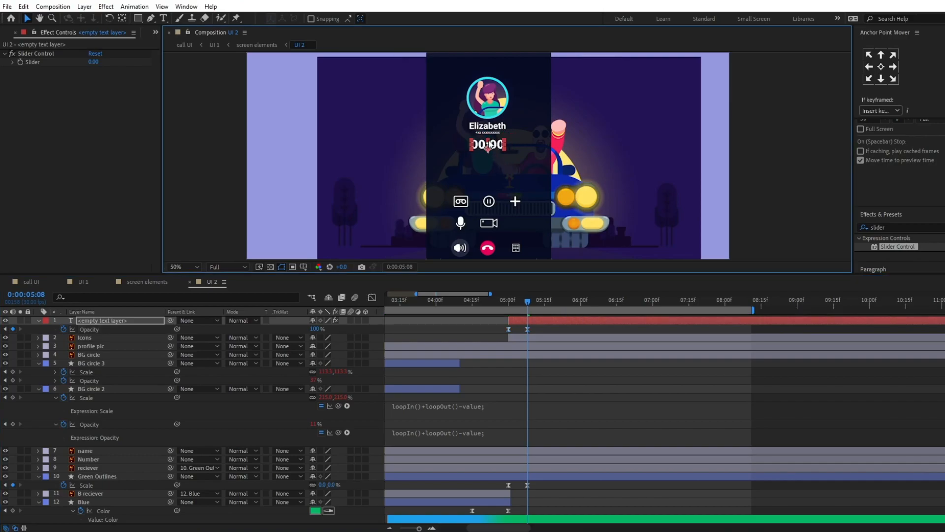
{"action": "scroll", "coordinate": [488, 146], "scroll_direction": "up", "scroll_amount": 2}
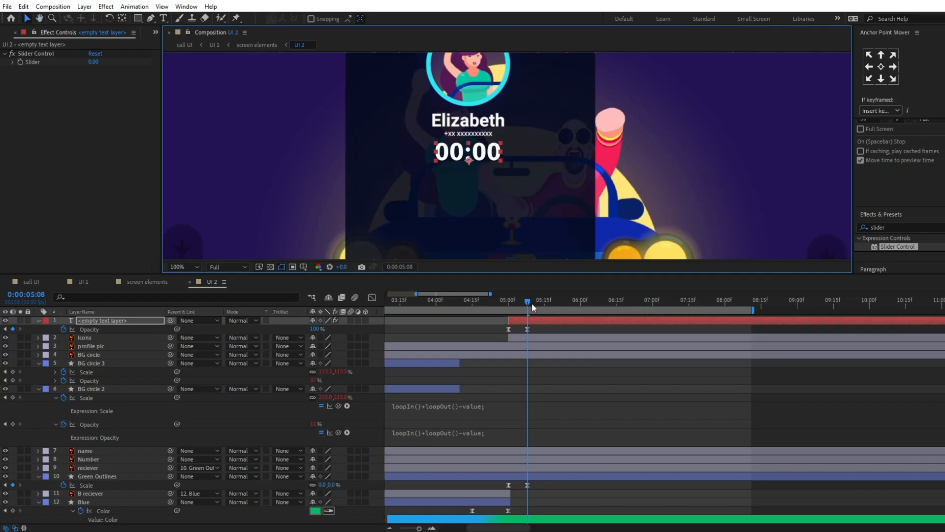
Step: Keyframe the timer's Slider Control at 0 at 0:00:05:04 and at 11 at 0:00:08:03
{"action": "left_click_drag", "start_coordinate": [522, 301], "coordinate": [518, 301]}
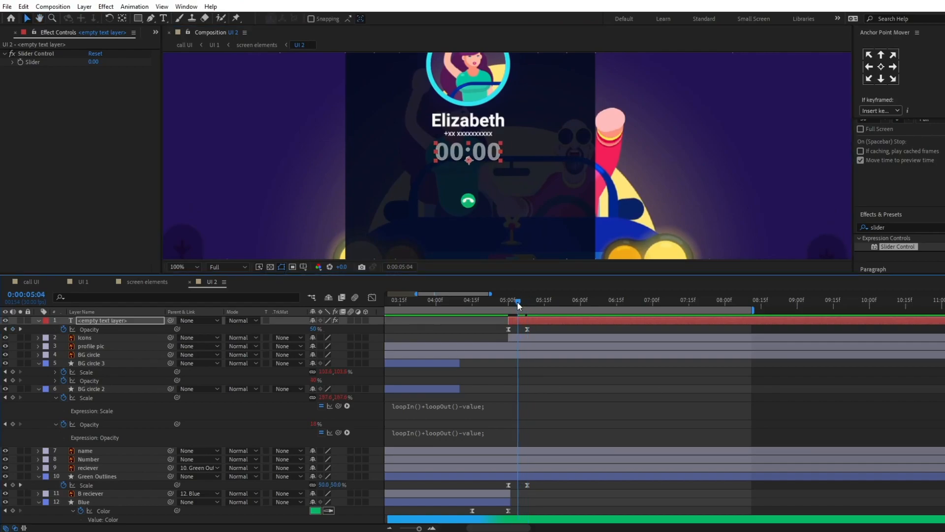
{"action": "left_click", "coordinate": [22, 64]}
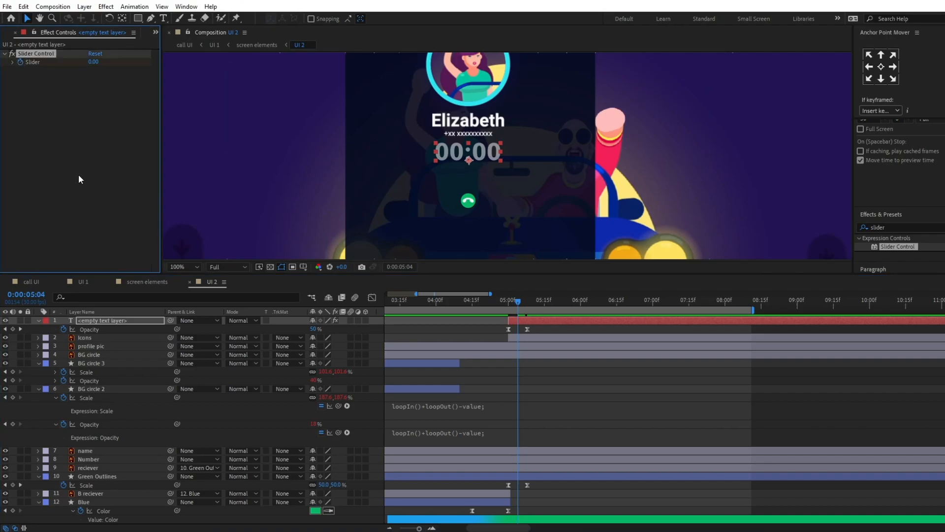
{"action": "key", "text": "u"}
{"action": "left_click_drag", "start_coordinate": [558, 303], "coordinate": [732, 301]}
{"action": "left_click_drag", "start_coordinate": [315, 338], "coordinate": [324, 340]}
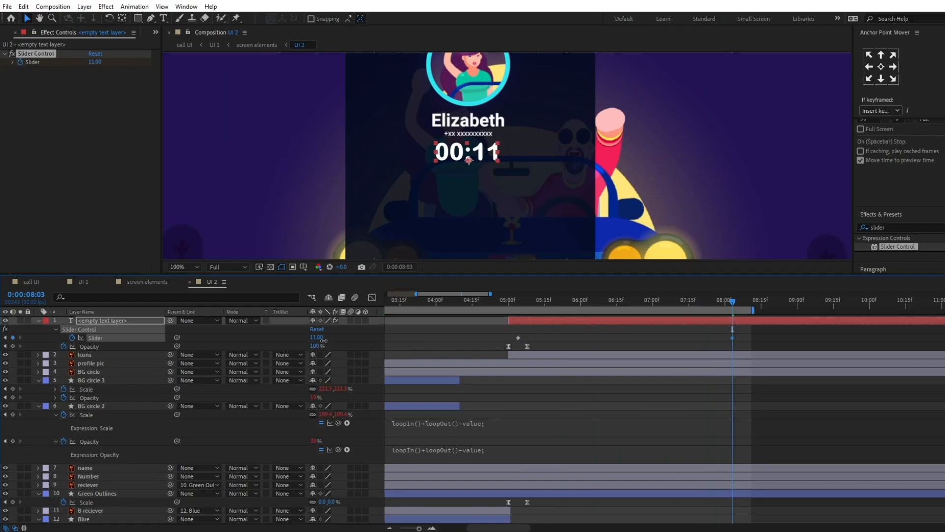
Step: Preview the counting call timer and icon fade-in from 0:00:05:02
{"action": "left_click", "coordinate": [513, 300]}
{"action": "scroll", "coordinate": [519, 191], "scroll_direction": "down", "scroll_amount": 2}
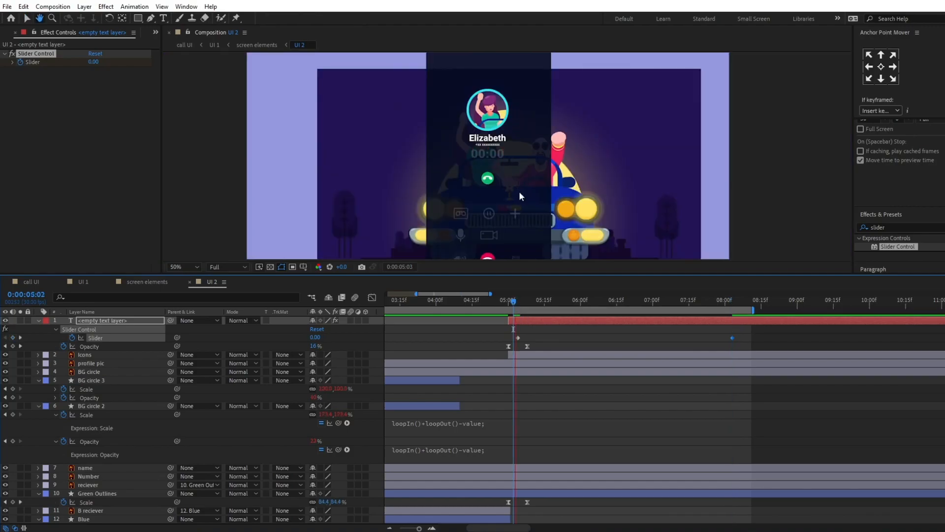
{"action": "key", "text": "space"}
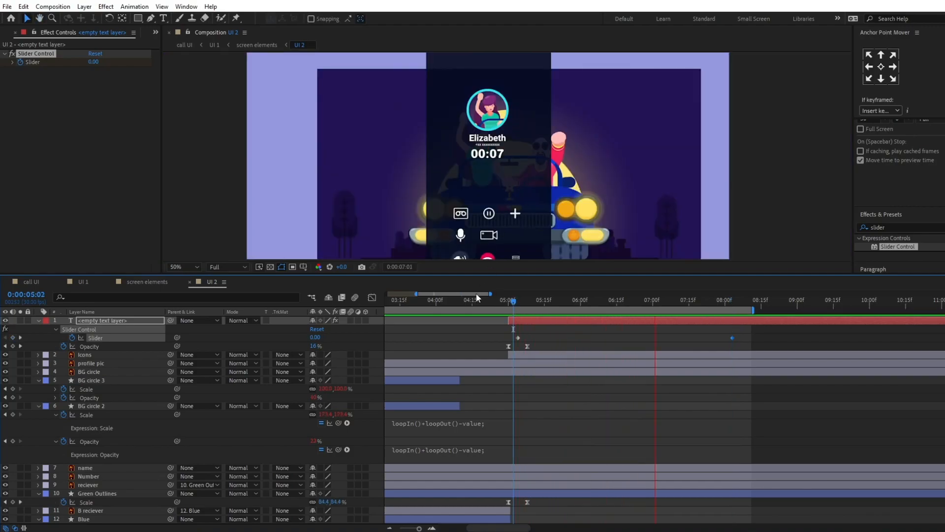
{"action": "key", "text": "space"}
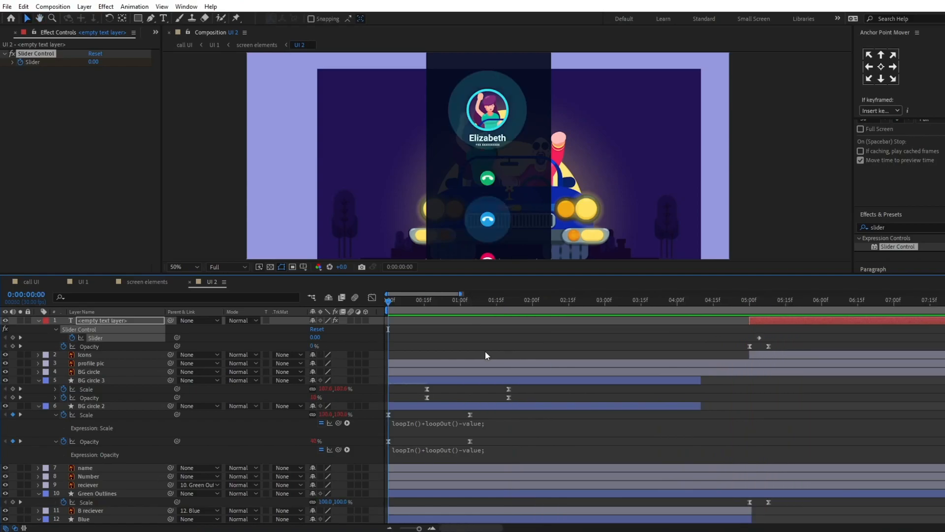